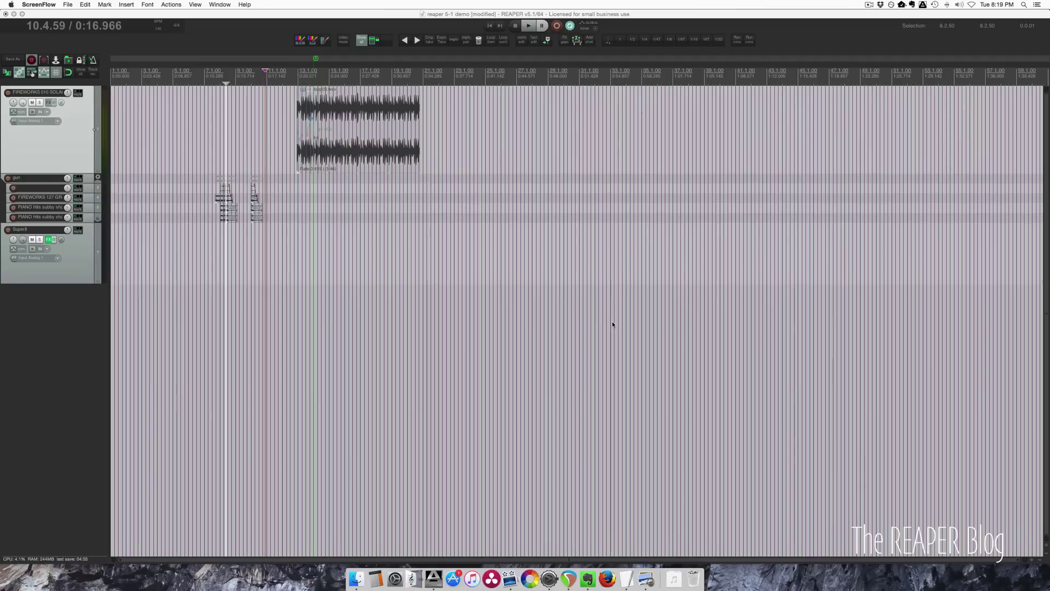
Switch to Preview
{"action": "key", "text": "super+Tab"}
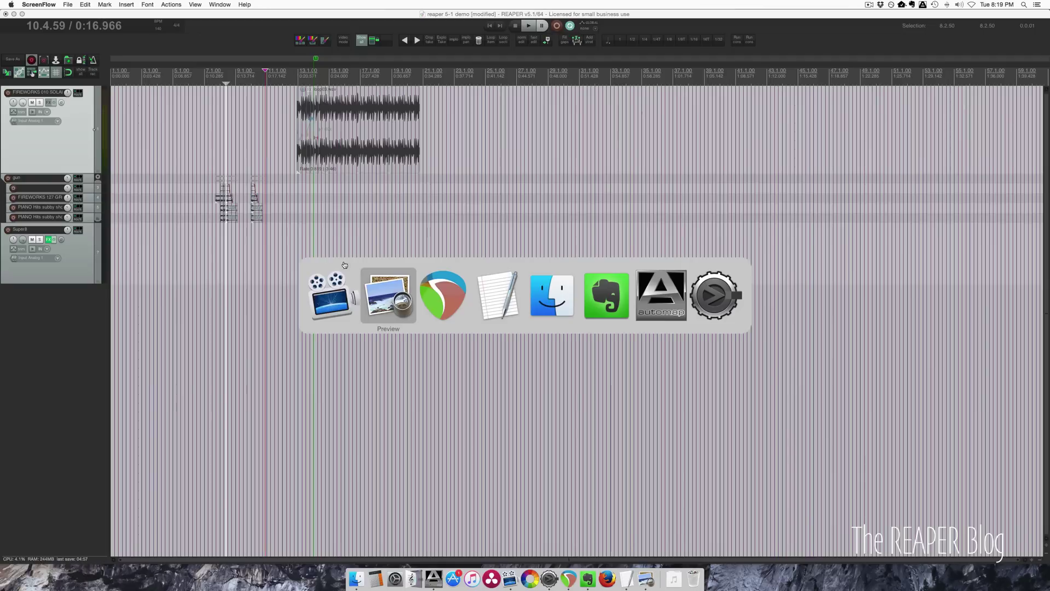
{"action": "left_click", "coordinate": [382, 292]}
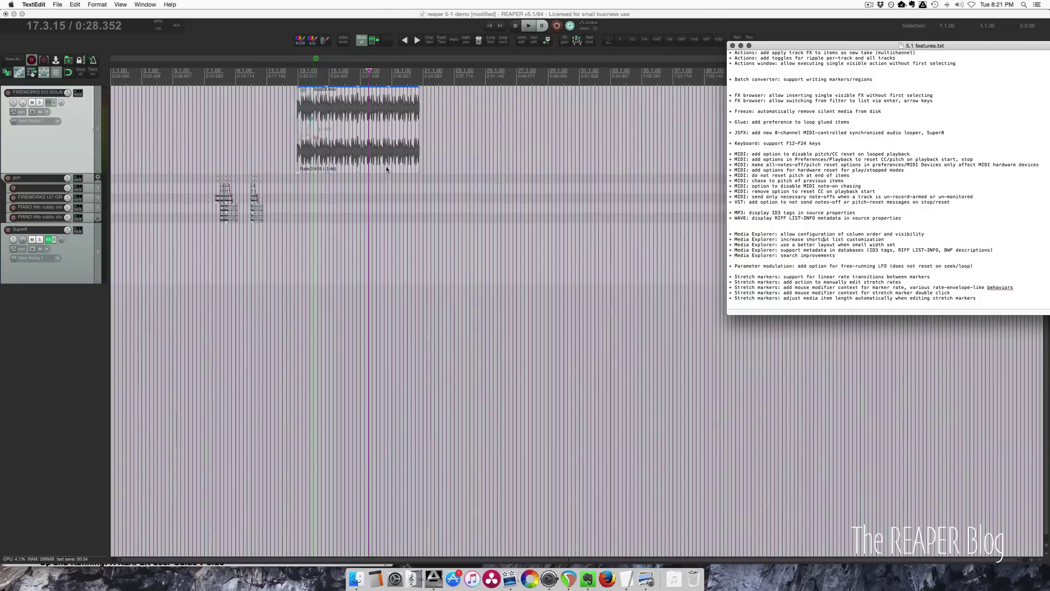
Switch back to REAPER and add the VST ReaComp (Cockos) effect to the FIREWORKS 010 SOLAR FLARE track
{"action": "left_click", "coordinate": [380, 147]}
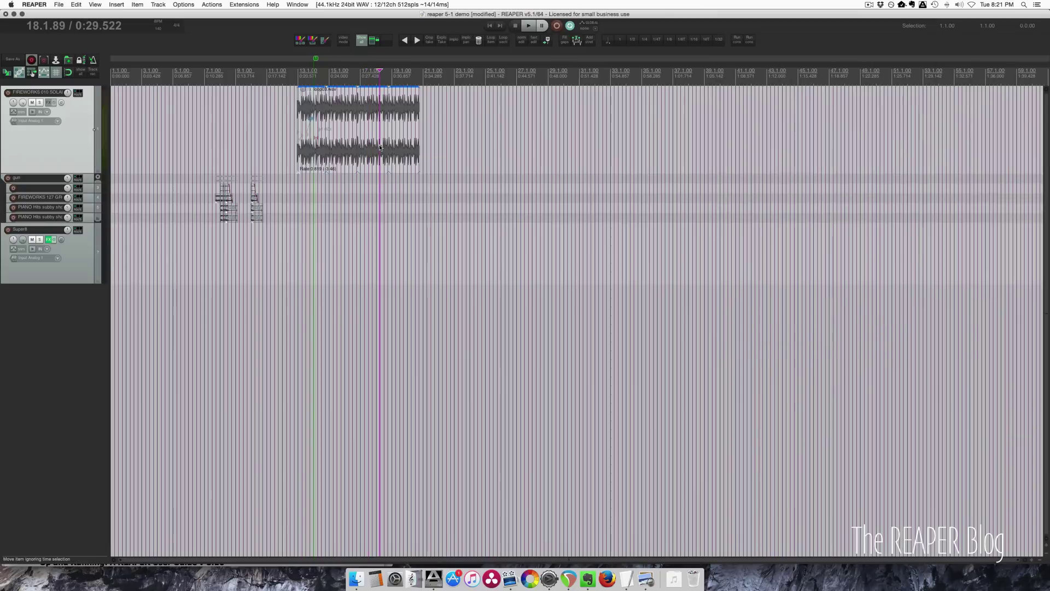
{"action": "right_click", "coordinate": [48, 102]}
{"action": "mouse_move", "coordinate": [77, 112]}
{"action": "mouse_move", "coordinate": [143, 119]}
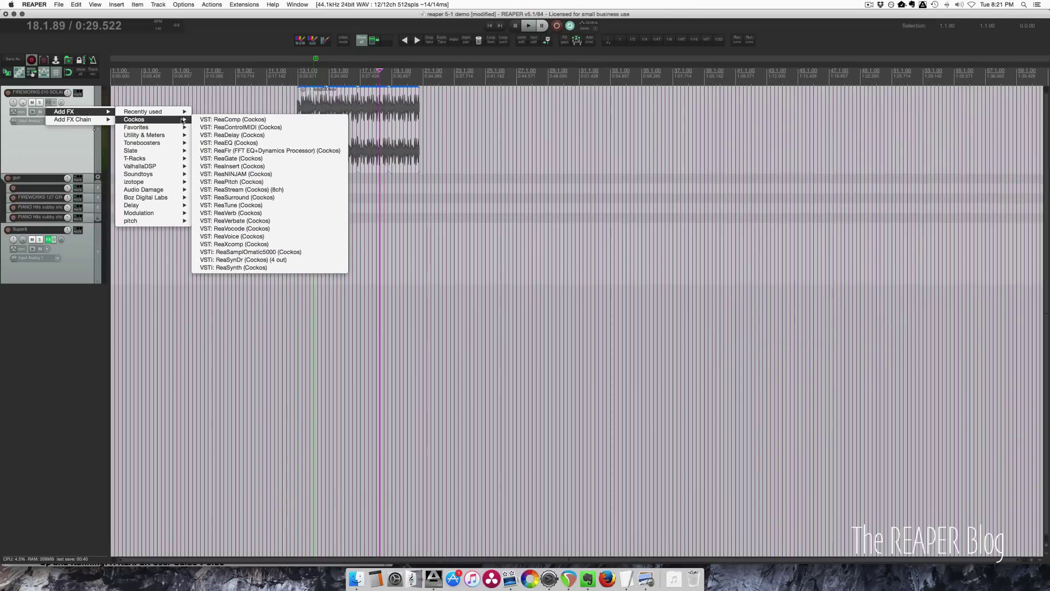
{"action": "left_click", "coordinate": [239, 119]}
Check the track channels setting in the FIREWORKS 010 SOLAR FLARE track's routing
{"action": "left_click", "coordinate": [78, 93]}
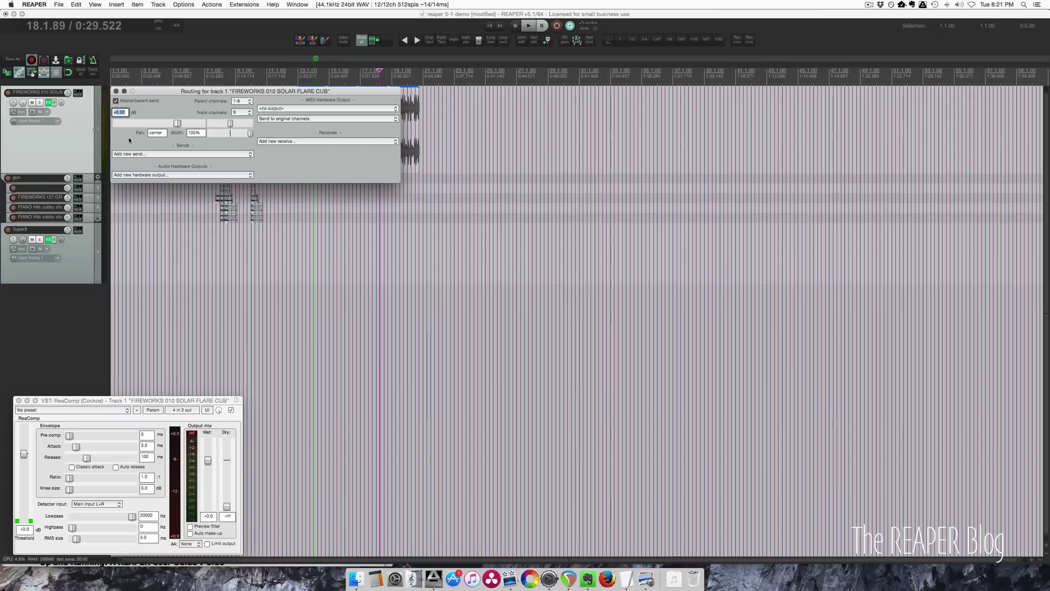
{"action": "left_click", "coordinate": [241, 112]}
{"action": "left_click", "coordinate": [241, 112]}
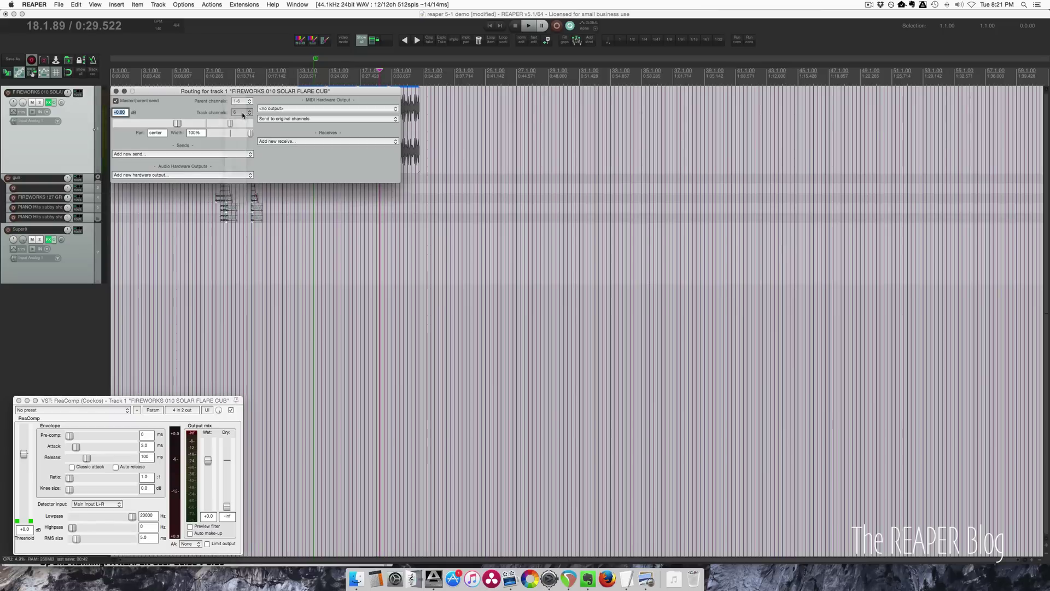
{"action": "left_click", "coordinate": [115, 90]}
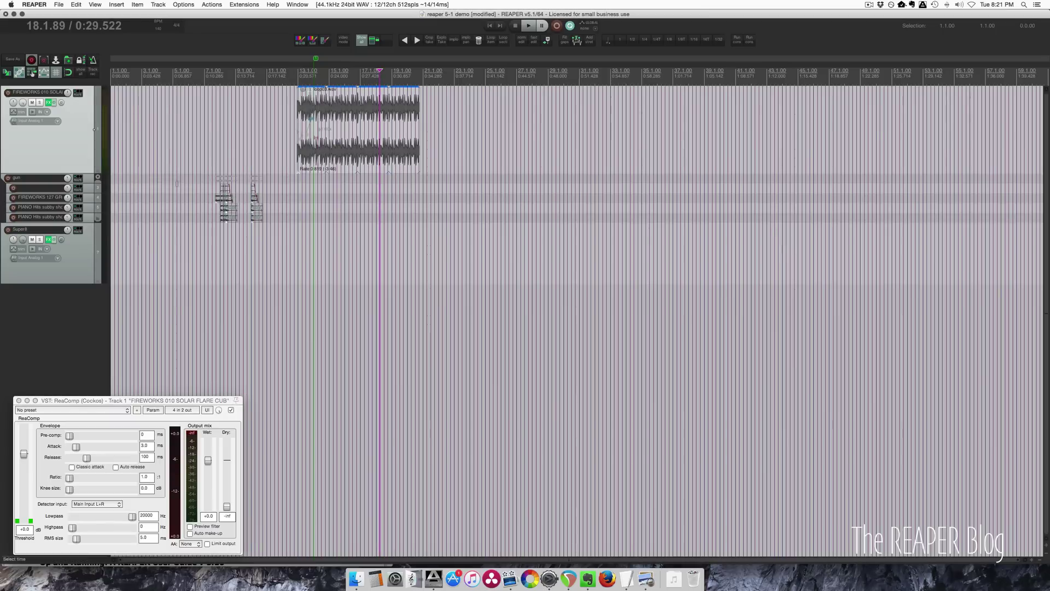
Review the commands for applying track/take FX as a new take that are available for the audio item
{"action": "left_click", "coordinate": [377, 230]}
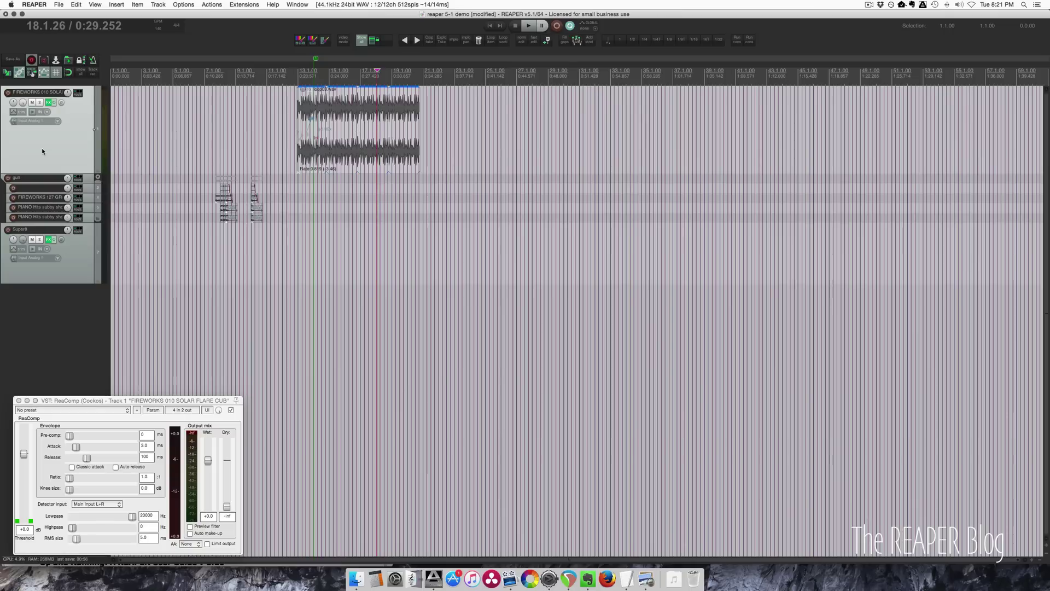
{"action": "right_click", "coordinate": [356, 149]}
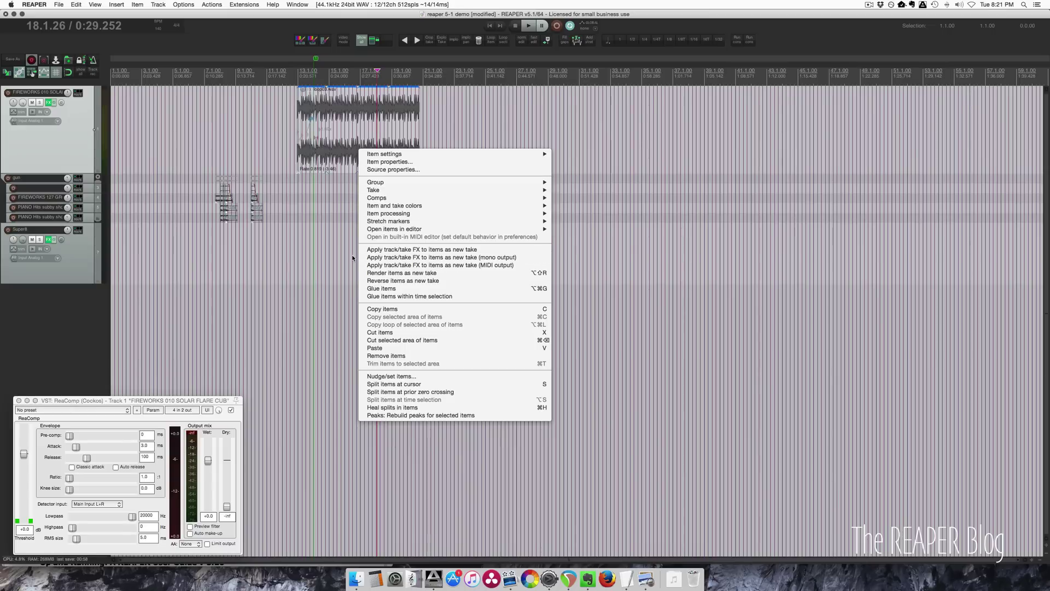
{"action": "left_click", "coordinate": [322, 204]}
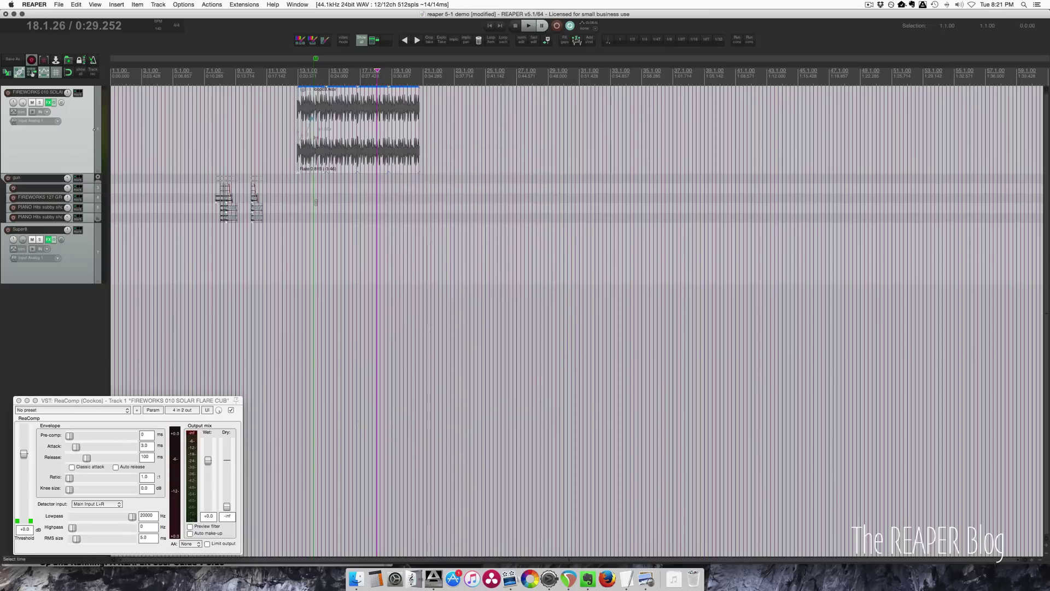
Find the action "Item: Apply track/take FX to items (multichannel output)" with the filter "apply mul" and run it on the audio item
{"action": "key", "text": "shift+slash"}
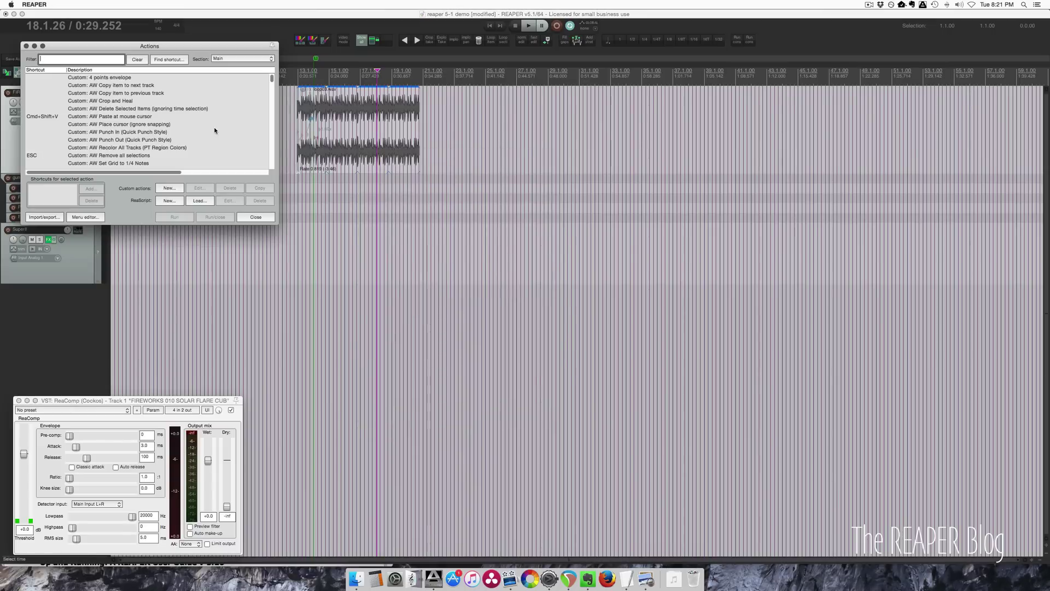
{"action": "type", "text": "appl"}
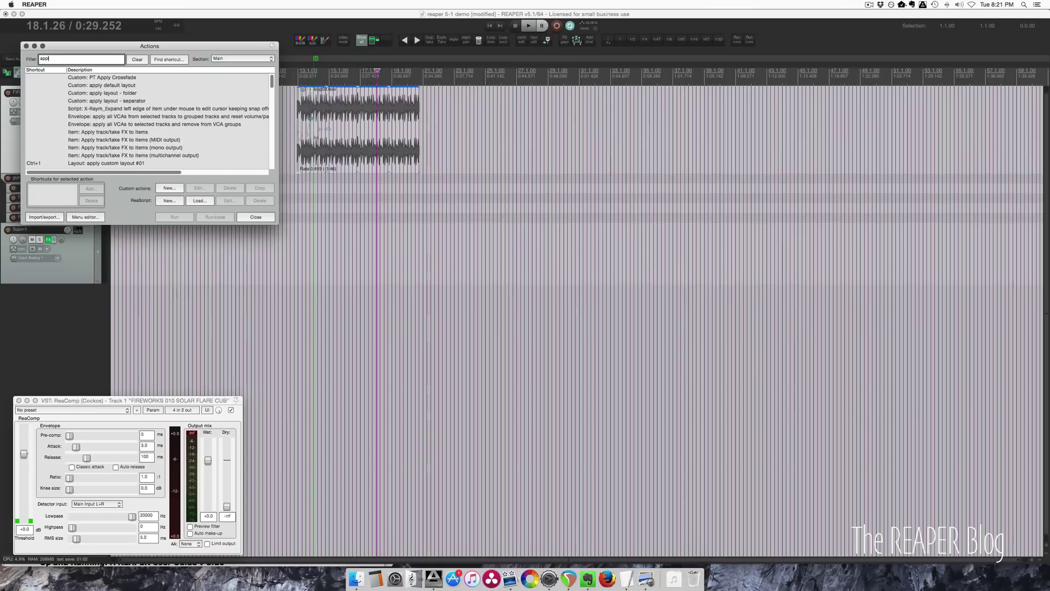
{"action": "type", "text": "y mul"}
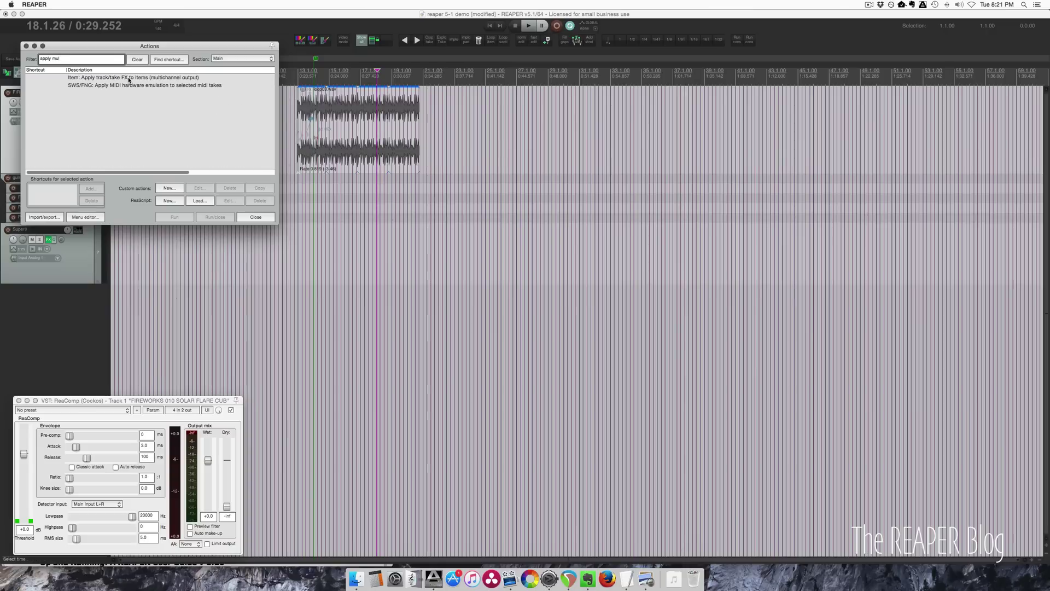
{"action": "left_click", "coordinate": [129, 78]}
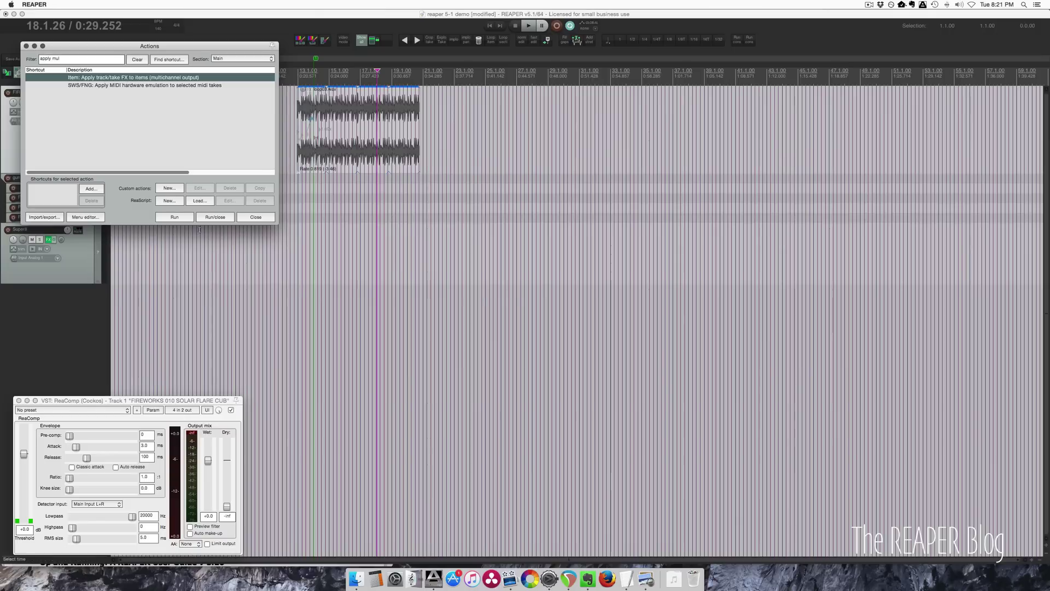
{"action": "left_click", "coordinate": [180, 218]}
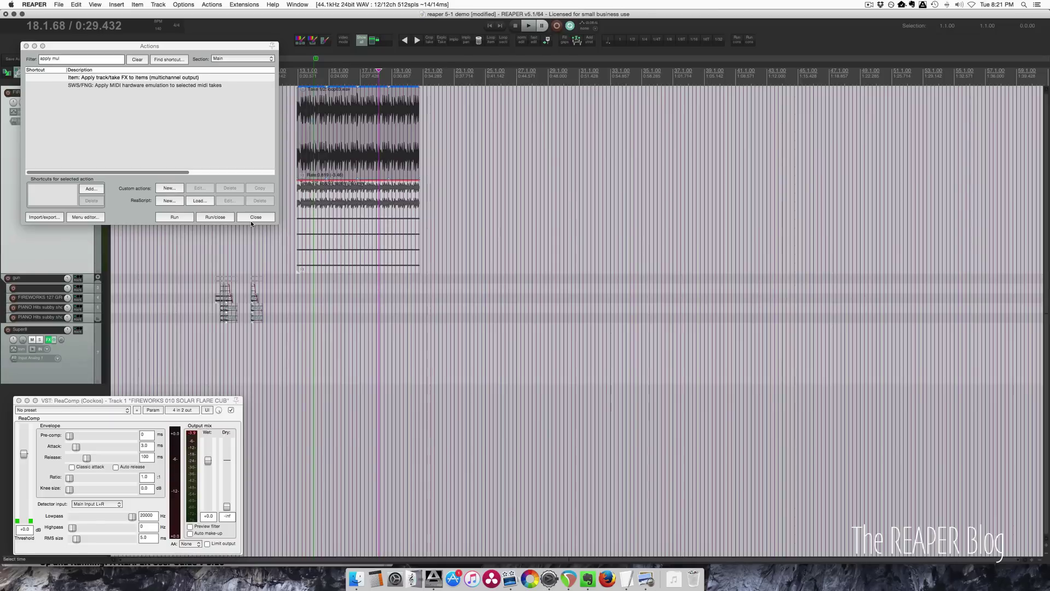
Check the 5.1 features list in TextEdit and return to REAPER
{"action": "key", "text": "super+Tab"}
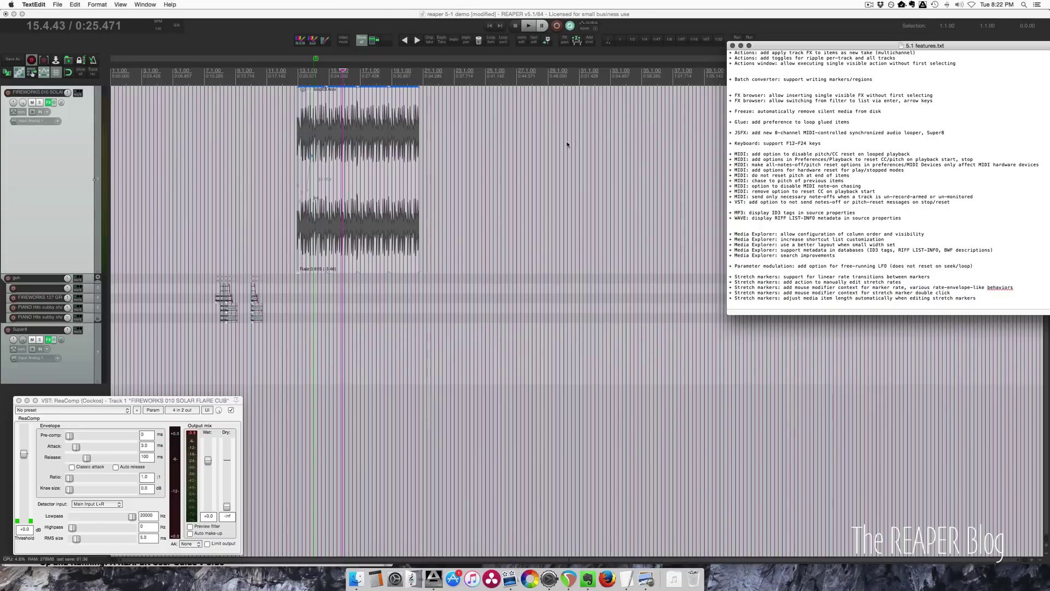
{"action": "left_click", "coordinate": [452, 181]}
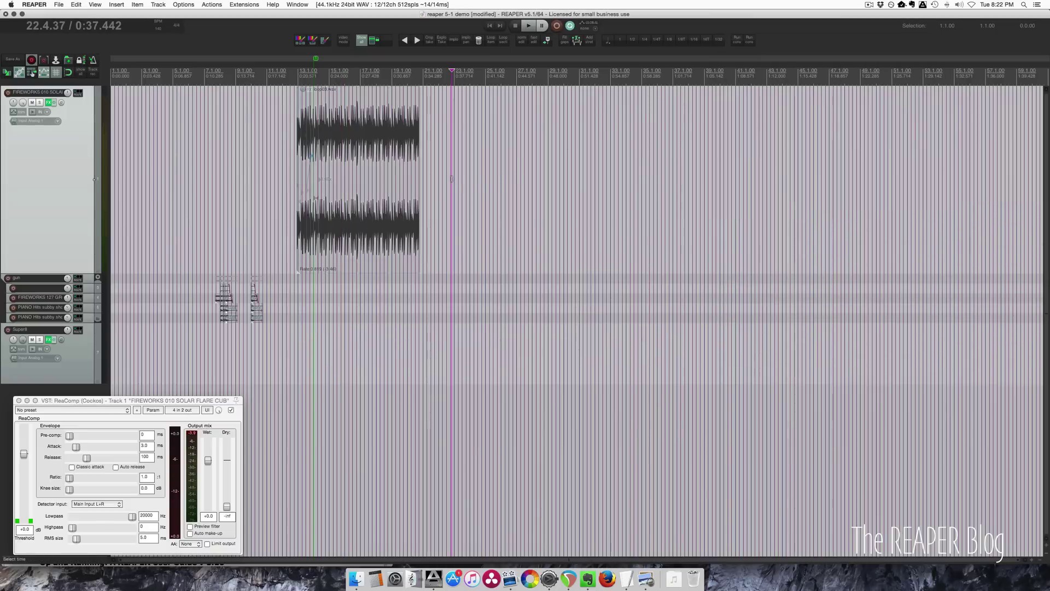
Filter the actions list by "ripple edit" and examine the set and cycle ripple editing actions
{"action": "key", "text": "shift+slash"}
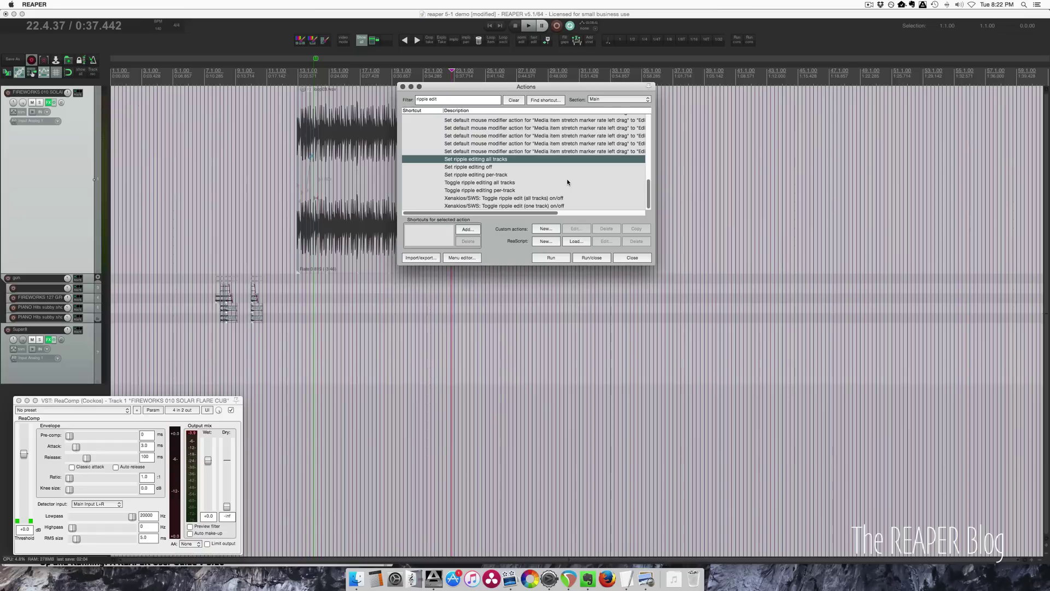
{"action": "key", "text": "Down"}
{"action": "key", "text": "Down"}
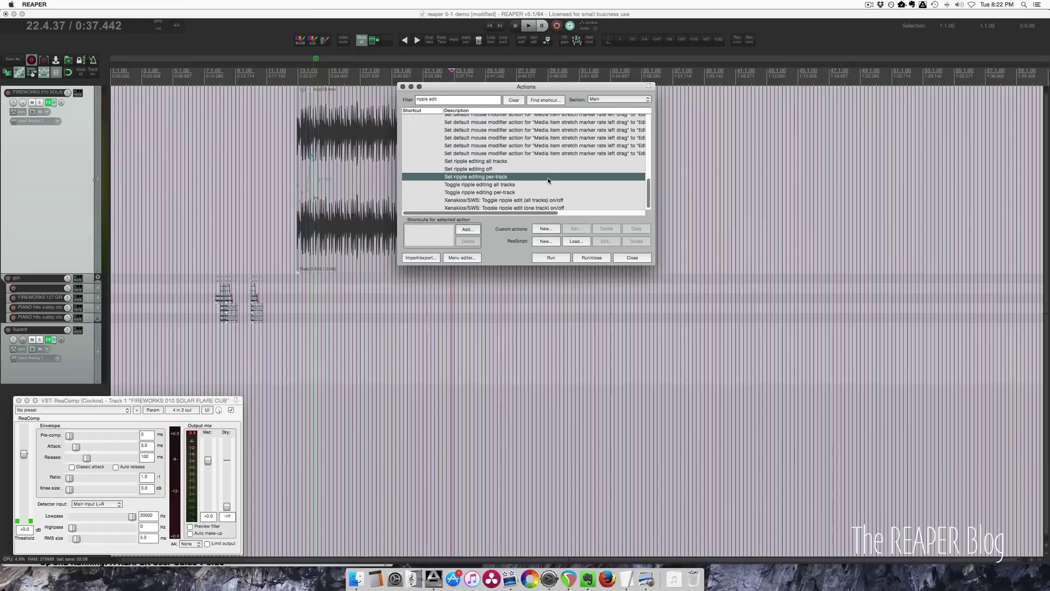
{"action": "scroll", "coordinate": [547, 177], "scroll_direction": "up", "scroll_amount": 5}
{"action": "left_click", "coordinate": [542, 191]}
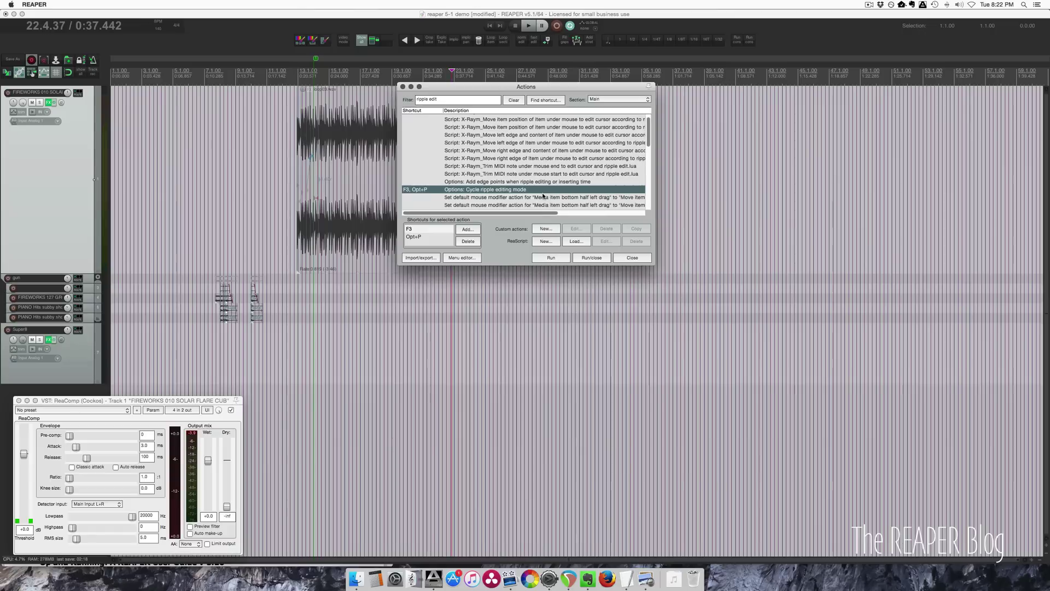
{"action": "scroll", "coordinate": [543, 195], "scroll_direction": "down", "scroll_amount": 10}
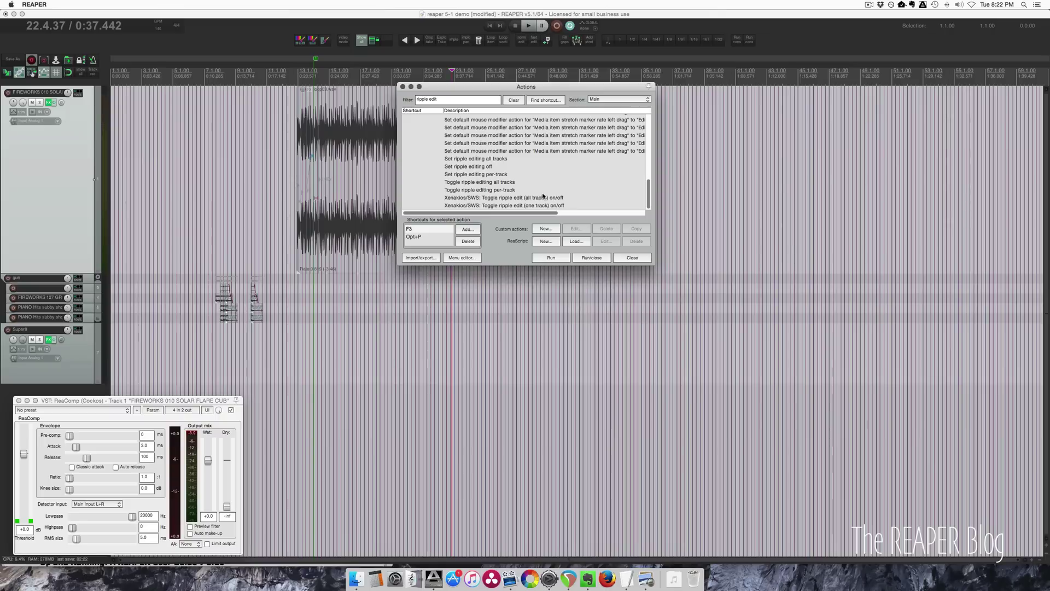
Run the actions "Toggle ripple editing all tracks" and "Toggle ripple editing per-track"
{"action": "left_click", "coordinate": [500, 190]}
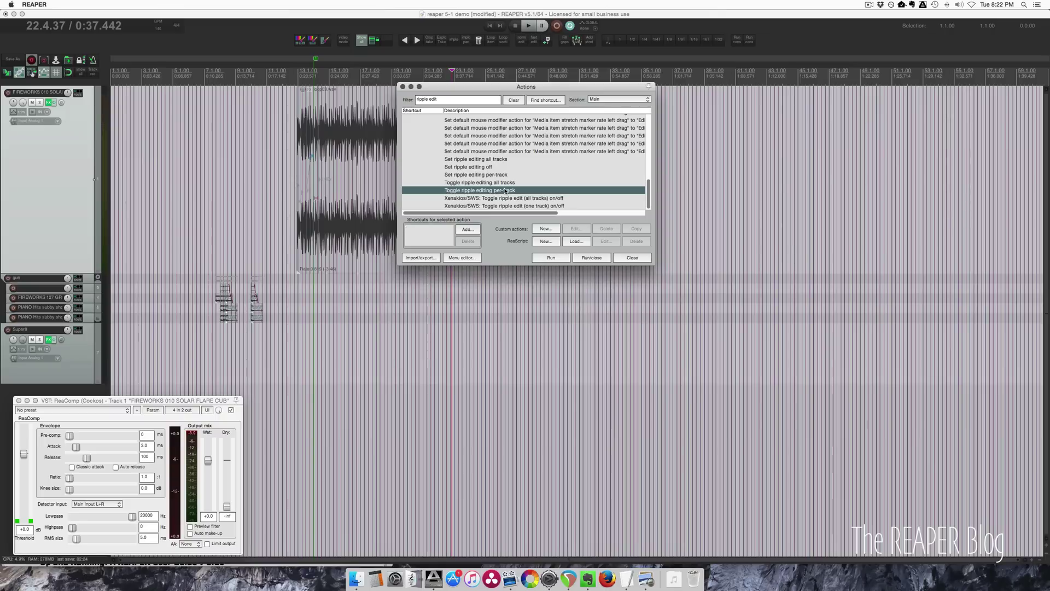
{"action": "key", "text": "Up"}
{"action": "scroll", "coordinate": [517, 192], "scroll_direction": "up", "scroll_amount": 1}
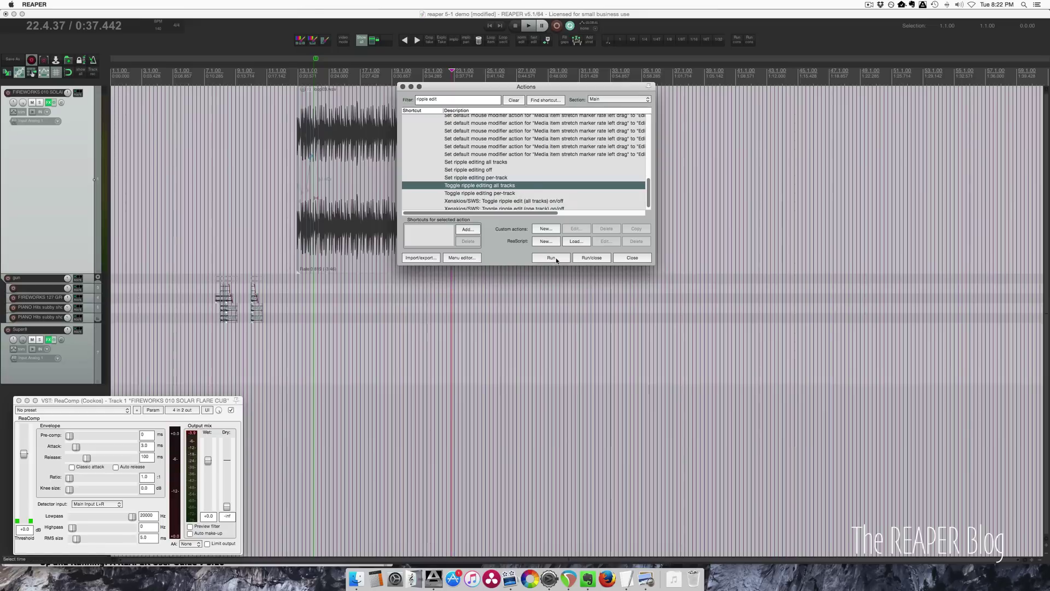
{"action": "left_click", "coordinate": [556, 259]}
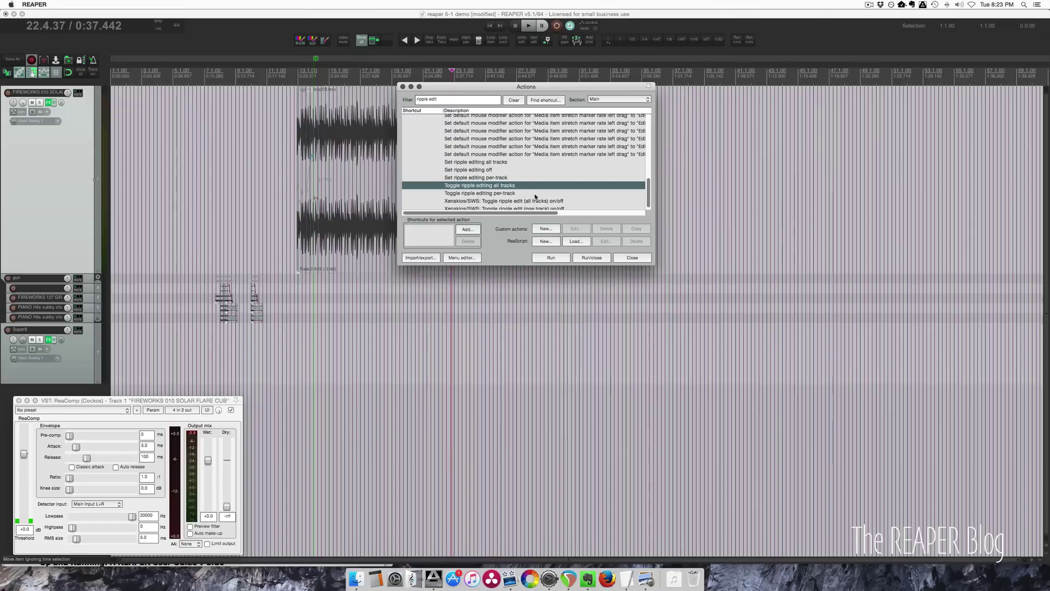
{"action": "left_click", "coordinate": [510, 193]}
{"action": "left_click", "coordinate": [553, 258]}
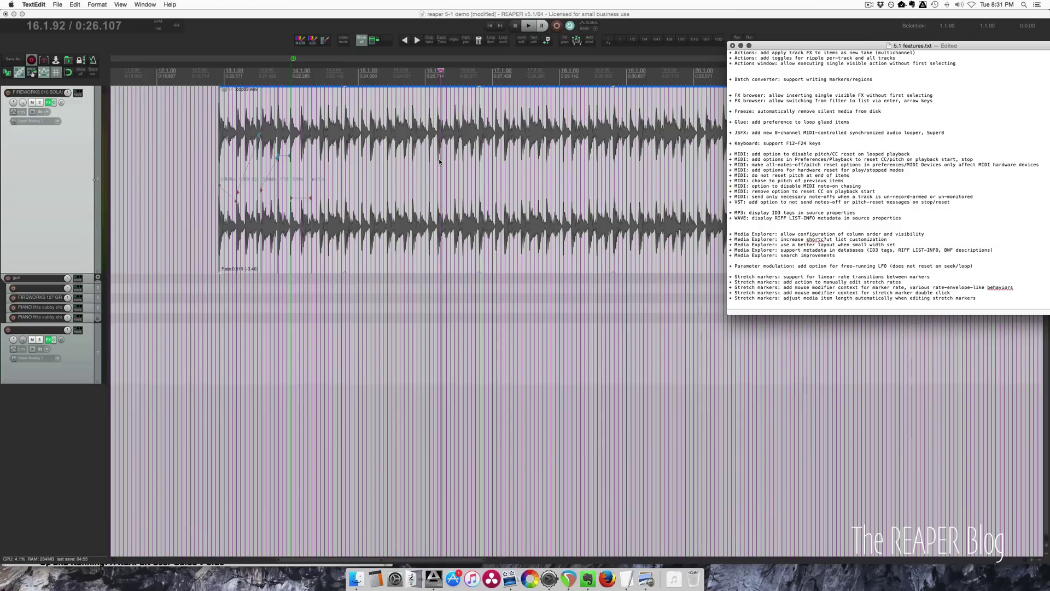
Return to REAPER and name the project marker at 14.1.00 "hello"
{"action": "left_click", "coordinate": [414, 161]}
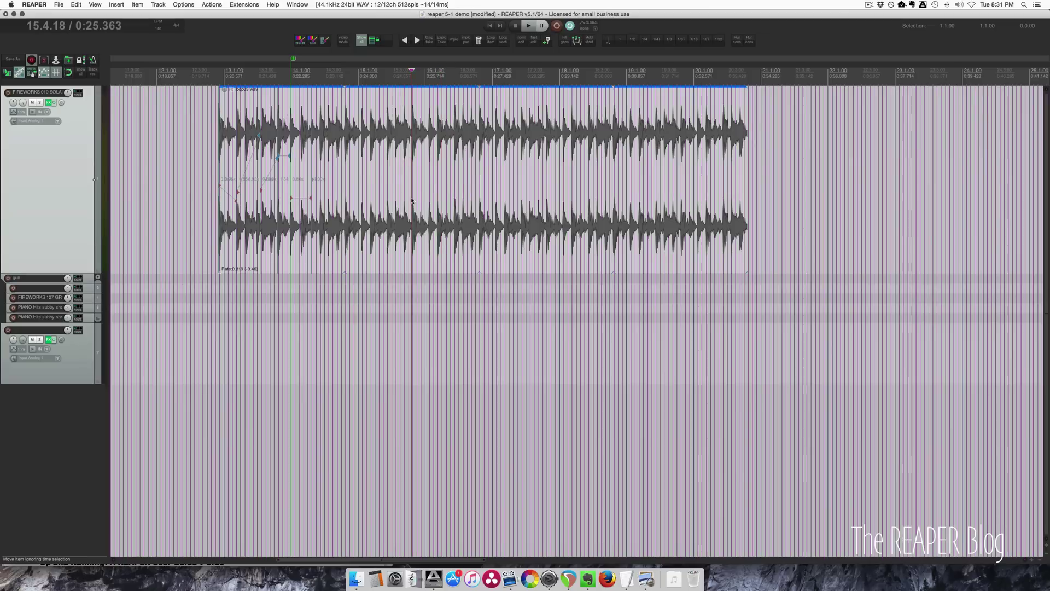
{"action": "double_click", "coordinate": [294, 60]}
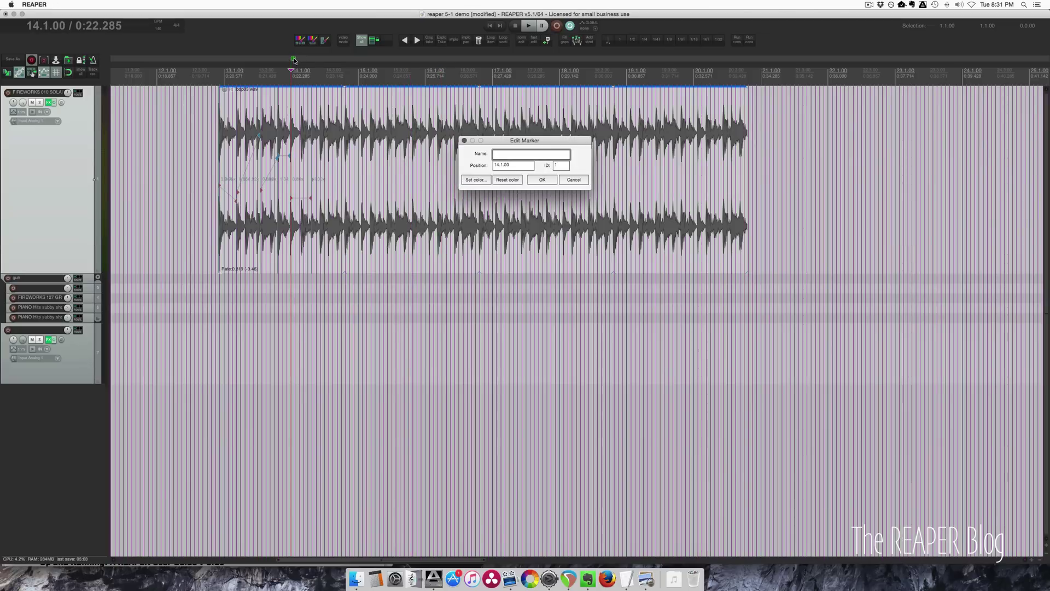
{"action": "type", "text": "hello"}
{"action": "key", "text": "Return"}
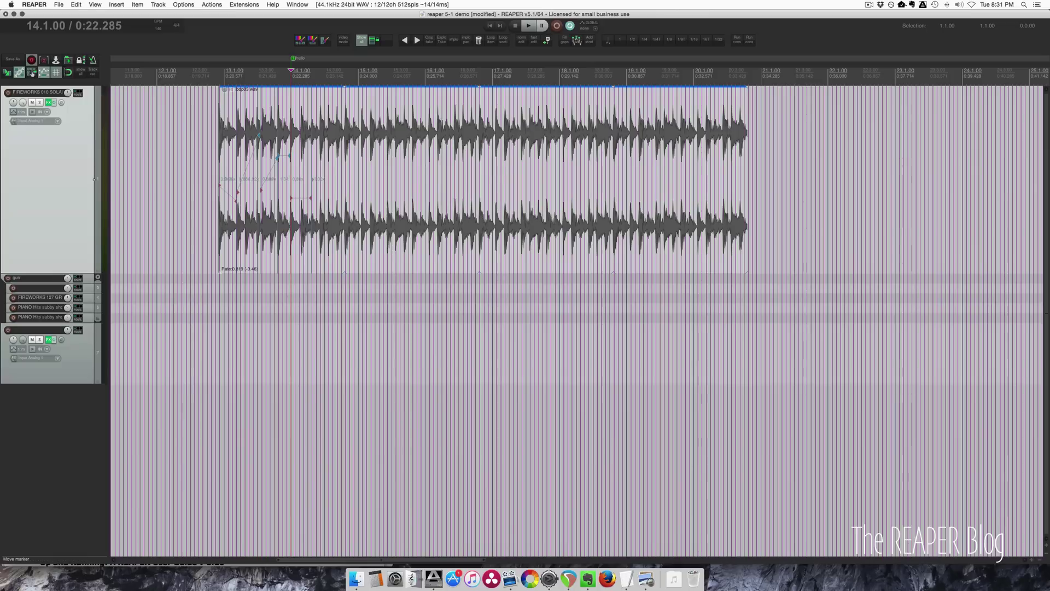
Create a region from about 15.3.28 to 18.1.25 over the middle of the audio item and name it "region"
{"action": "left_click_drag", "start_coordinate": [395, 101], "coordinate": [564, 100]}
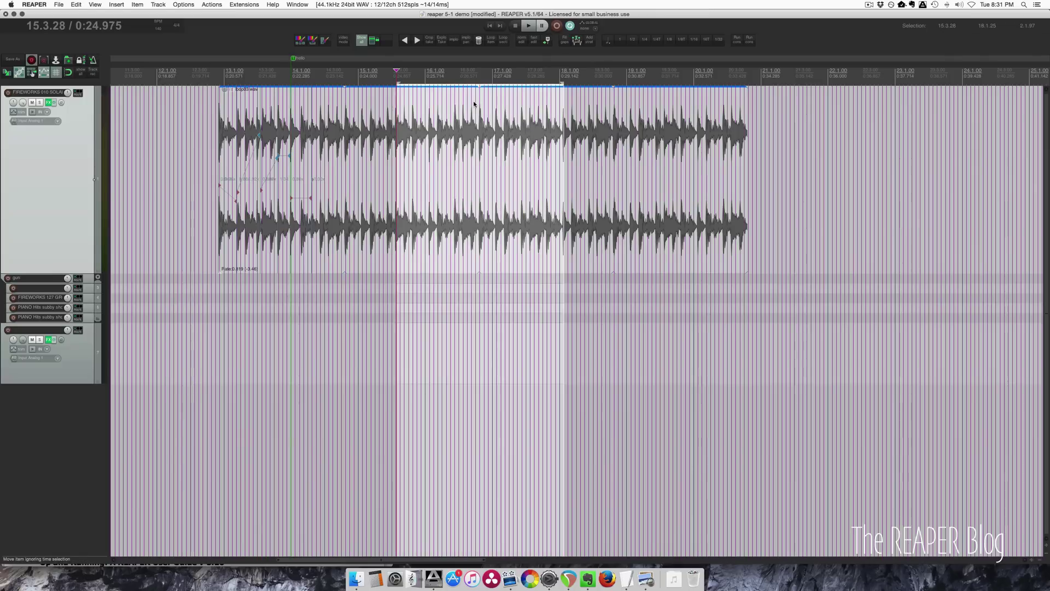
{"action": "key", "text": "shift+r"}
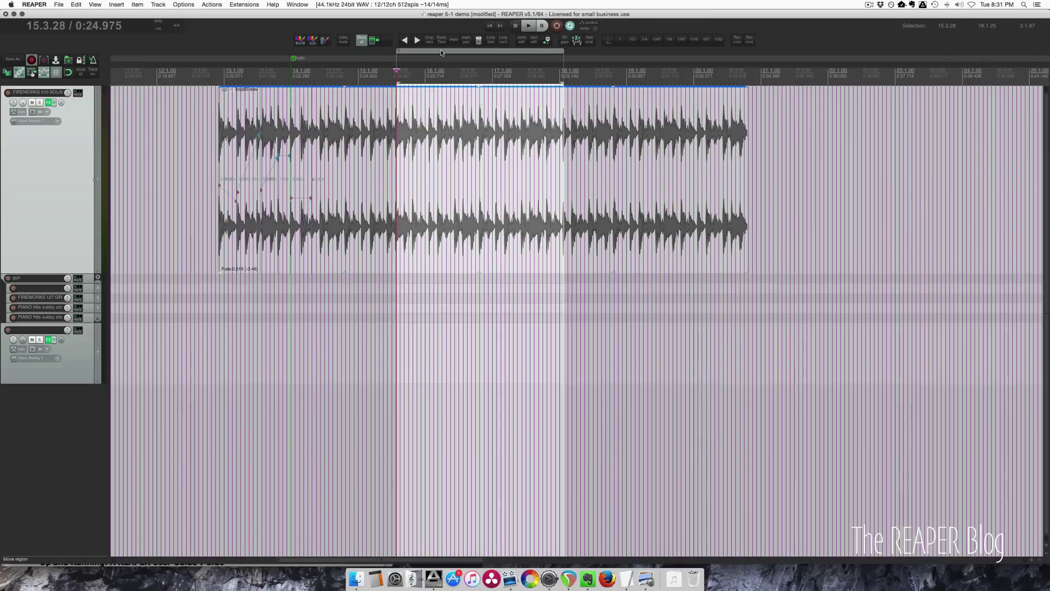
{"action": "right_click", "coordinate": [441, 55]}
{"action": "left_click", "coordinate": [445, 61]}
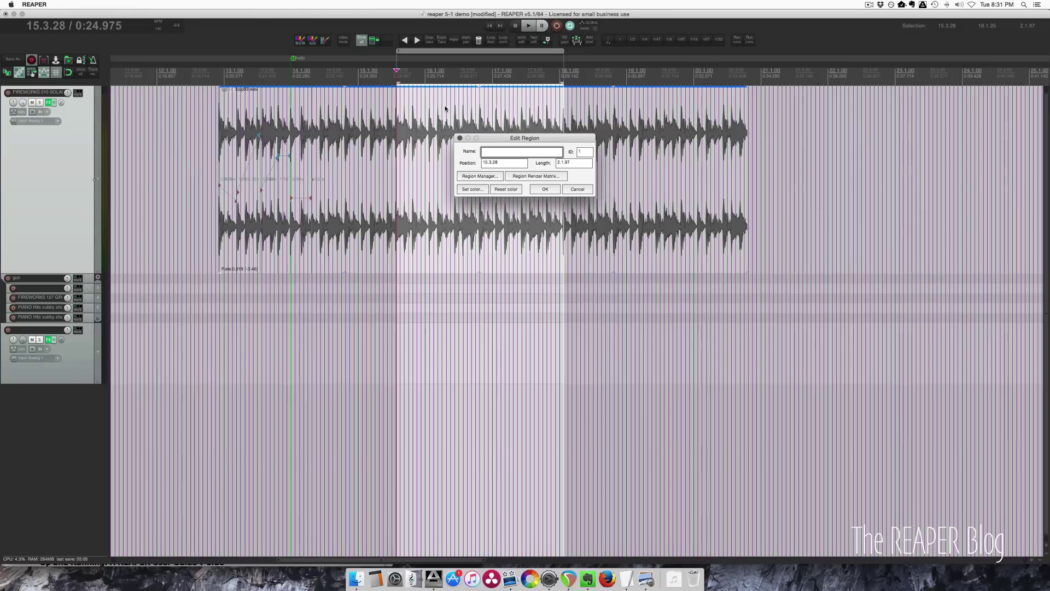
{"action": "type", "text": "region"}
{"action": "key", "text": "Return"}
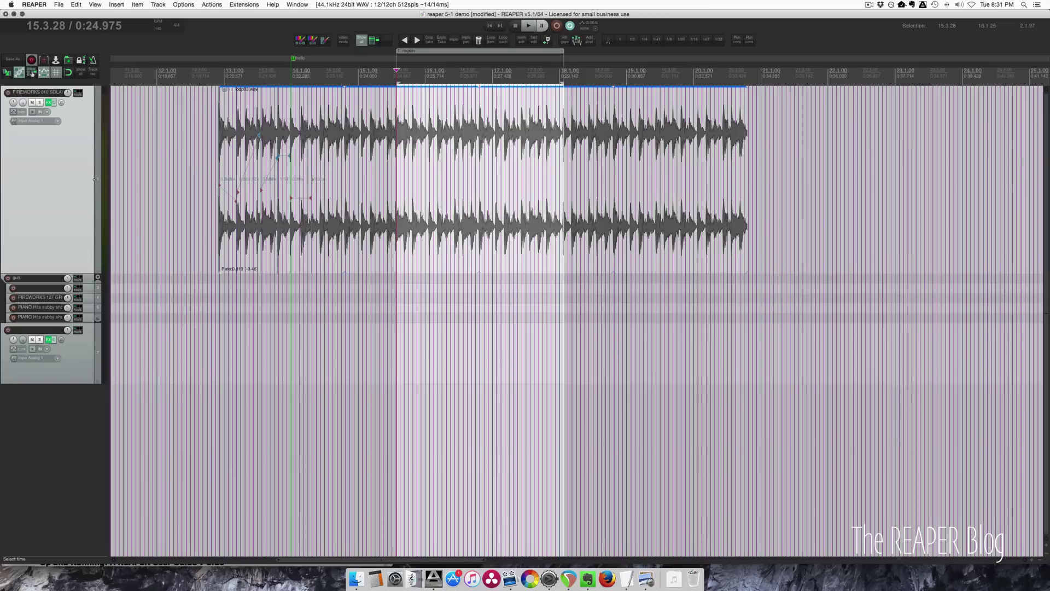
Open the Batch File/Item Converter and remove the existing FIREWORKS 010 SOLAR FLARE entry from its list
{"action": "left_click", "coordinate": [59, 4]}
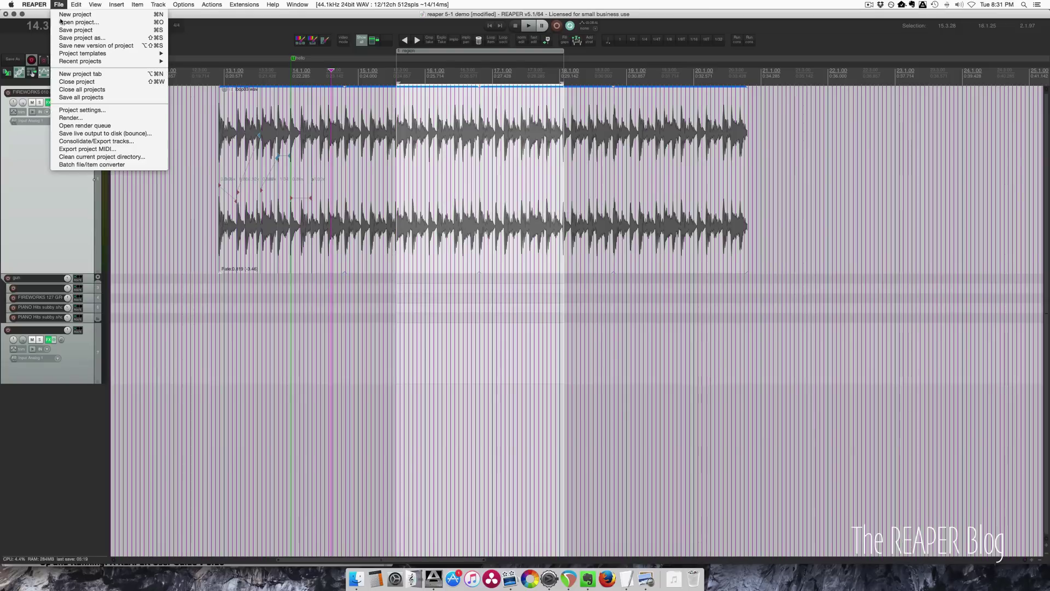
{"action": "left_click", "coordinate": [87, 164]}
{"action": "left_click", "coordinate": [652, 316]}
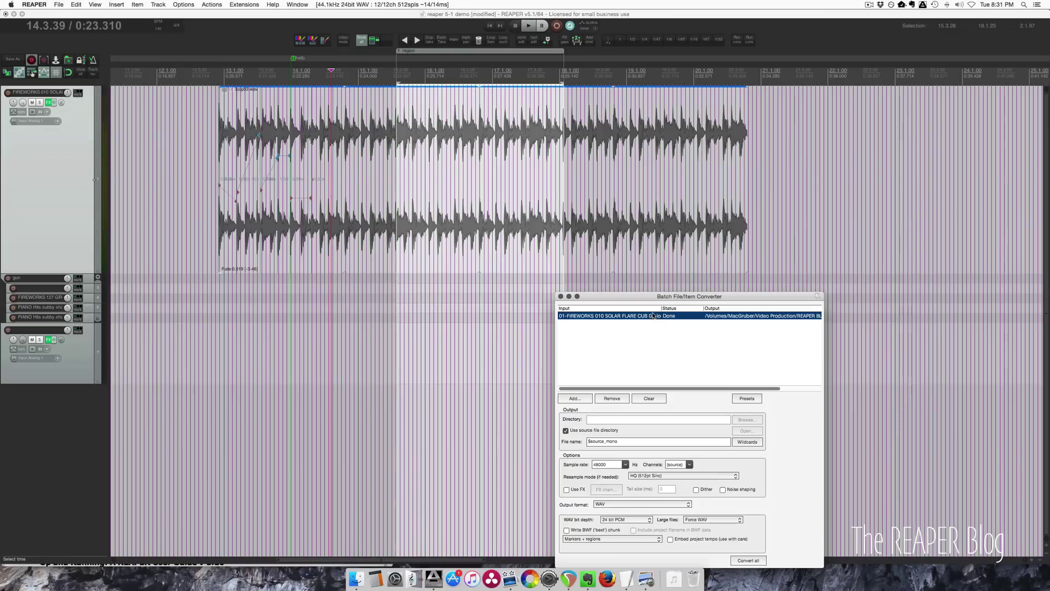
{"action": "left_click", "coordinate": [626, 398]}
Add the selected media item to the Batch File/Item Converter's queue and move the converter window to the middle of the project
{"action": "left_click", "coordinate": [581, 398]}
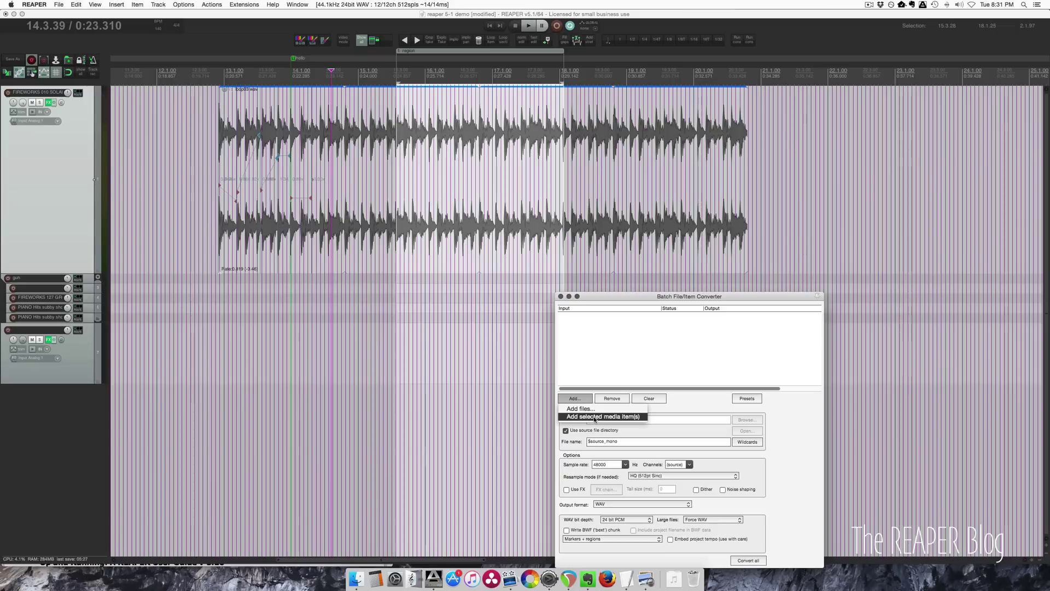
{"action": "left_click", "coordinate": [596, 418]}
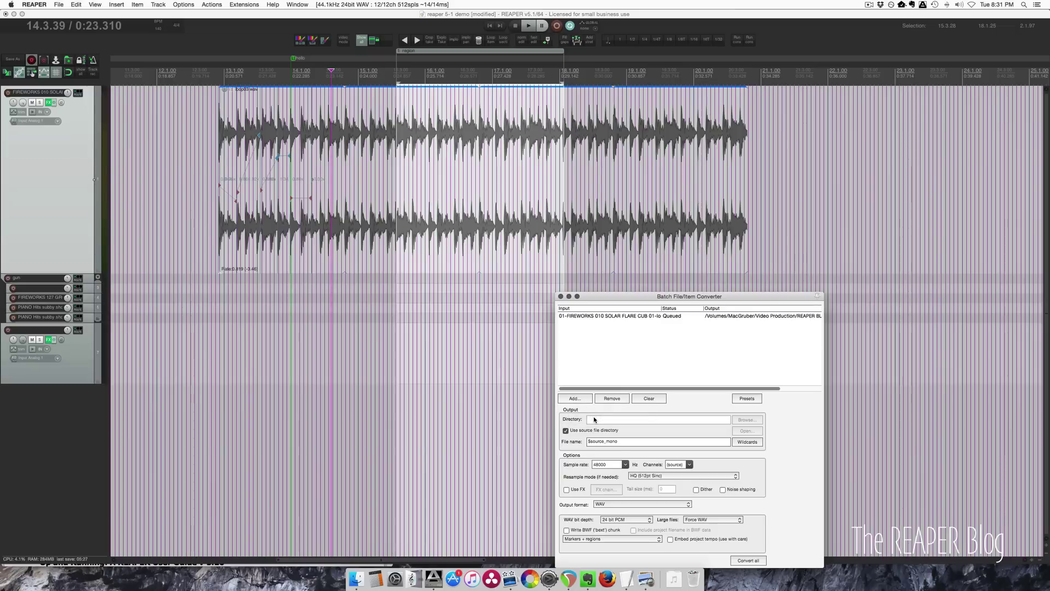
{"action": "left_click", "coordinate": [638, 316]}
{"action": "left_click_drag", "start_coordinate": [618, 296], "coordinate": [424, 211]}
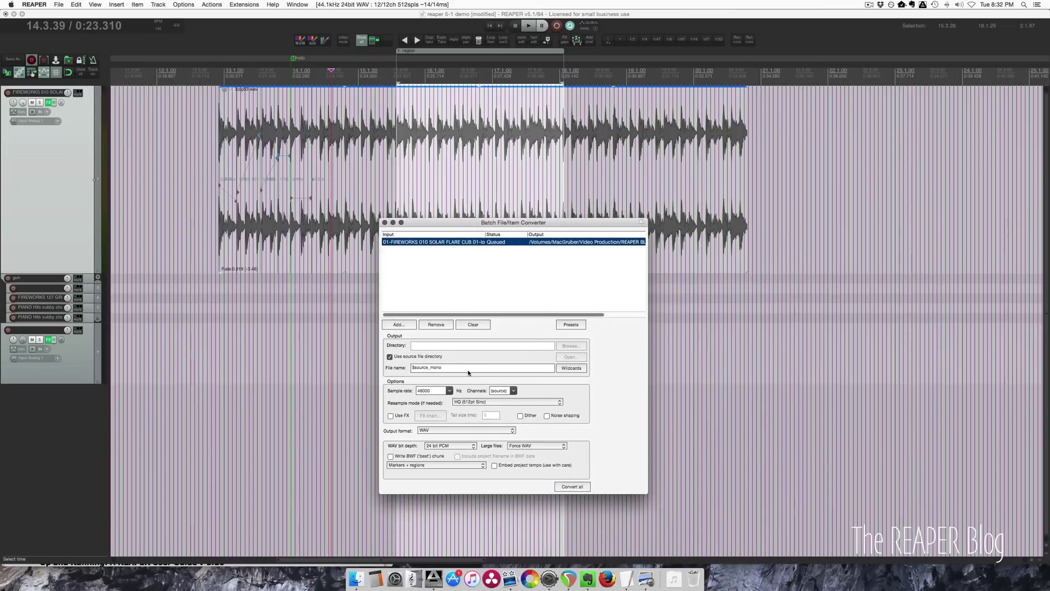
Set the converter's output channels to Stereo and the output file name to $source_2
{"action": "left_click", "coordinate": [440, 368]}
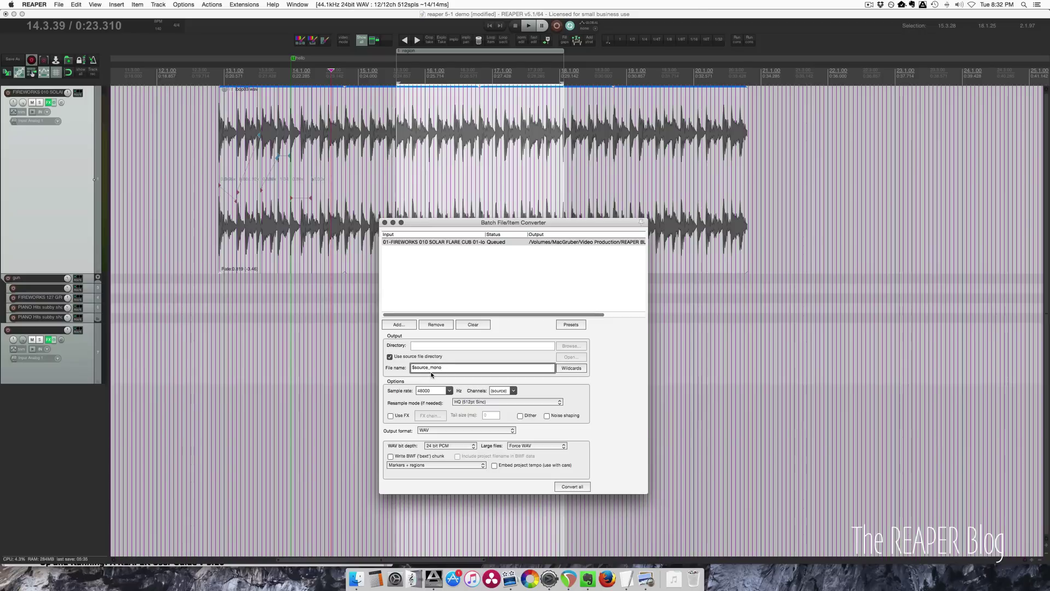
{"action": "left_click", "coordinate": [513, 391]}
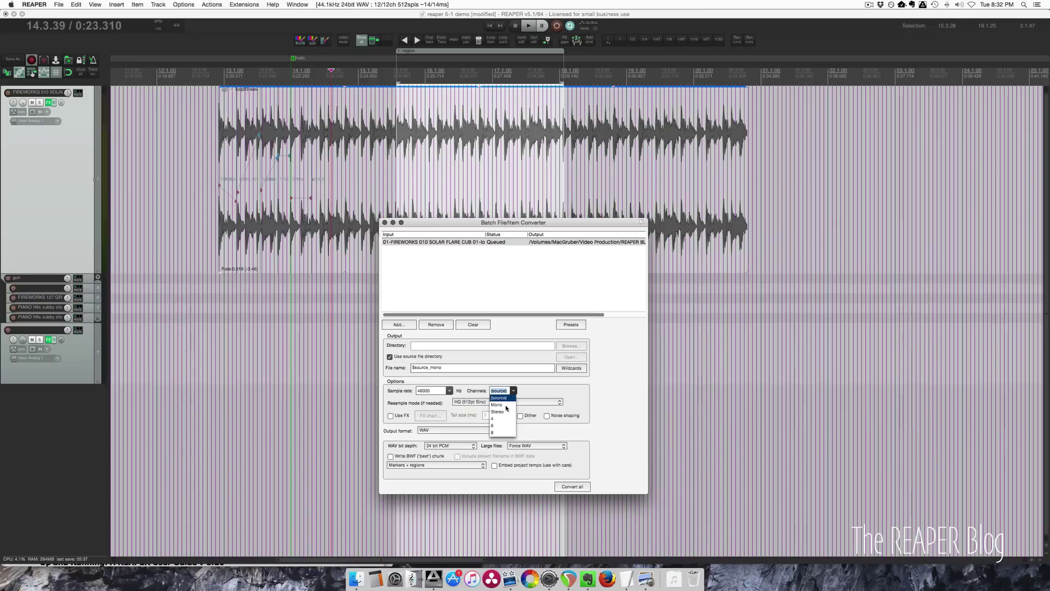
{"action": "left_click", "coordinate": [506, 409]}
{"action": "left_click", "coordinate": [442, 369]}
{"action": "left_click", "coordinate": [570, 368]}
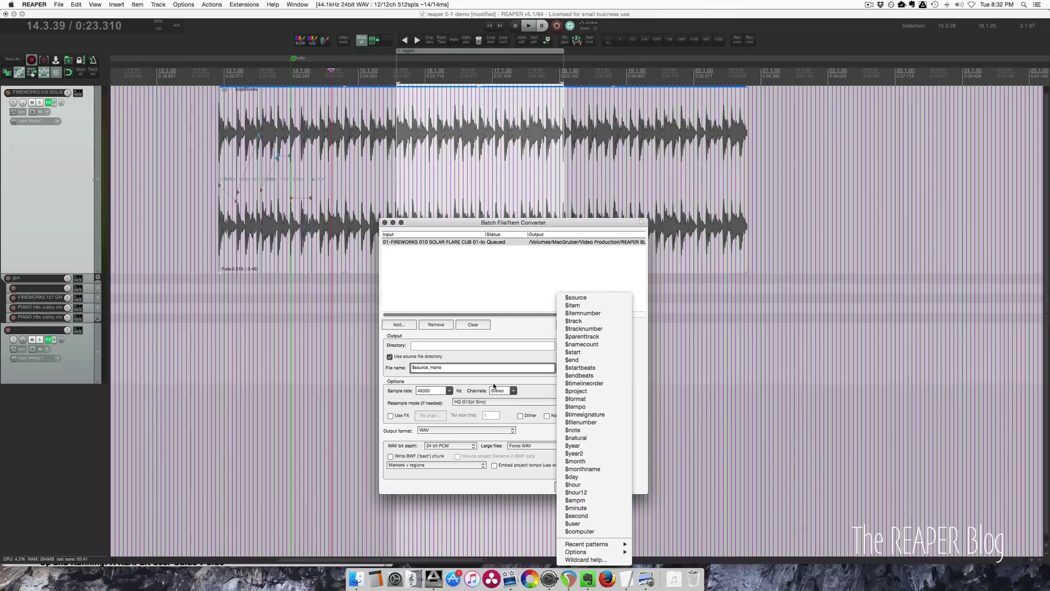
{"action": "left_click", "coordinate": [454, 371]}
{"action": "key", "text": "BackSpace"}
{"action": "key", "text": "BackSpace"}
{"action": "key", "text": "BackSpace"}
{"action": "key", "text": "BackSpace"}
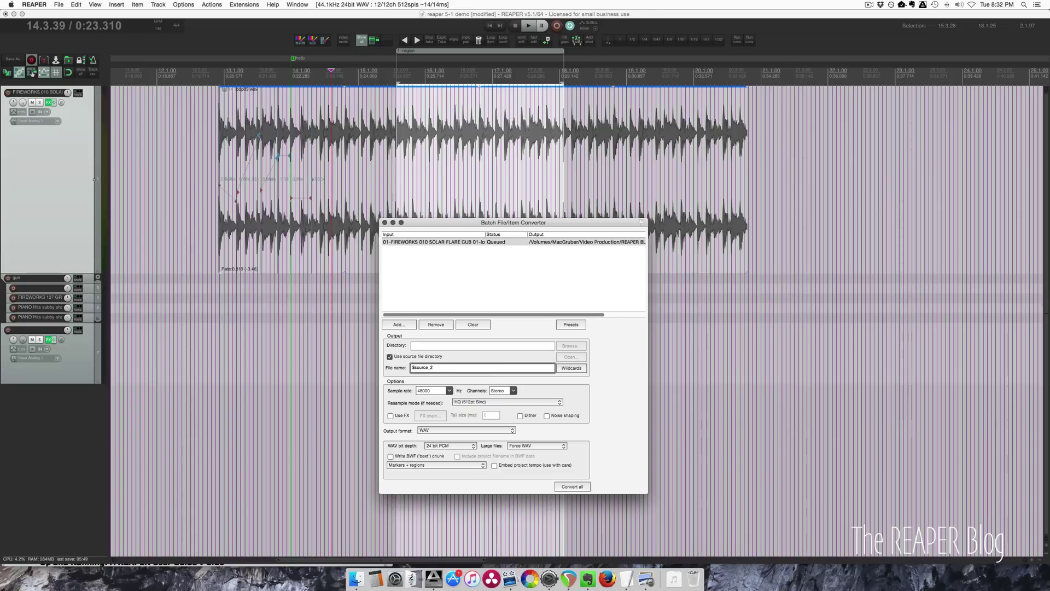
Convert the queued item and dismiss the conversion message
{"action": "left_click", "coordinate": [583, 485]}
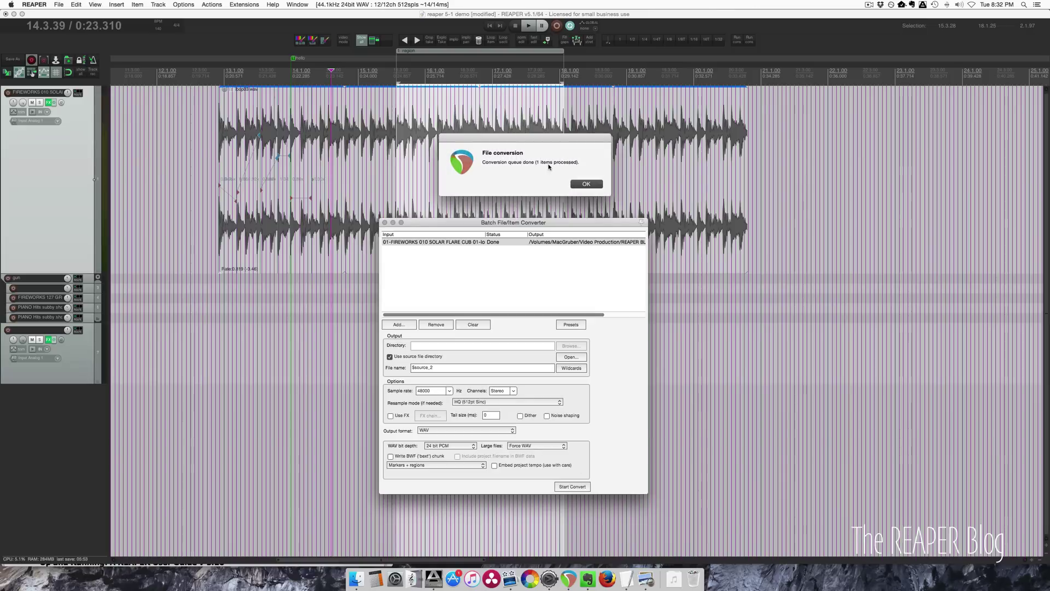
{"action": "left_click", "coordinate": [584, 185]}
{"action": "left_click", "coordinate": [281, 334]}
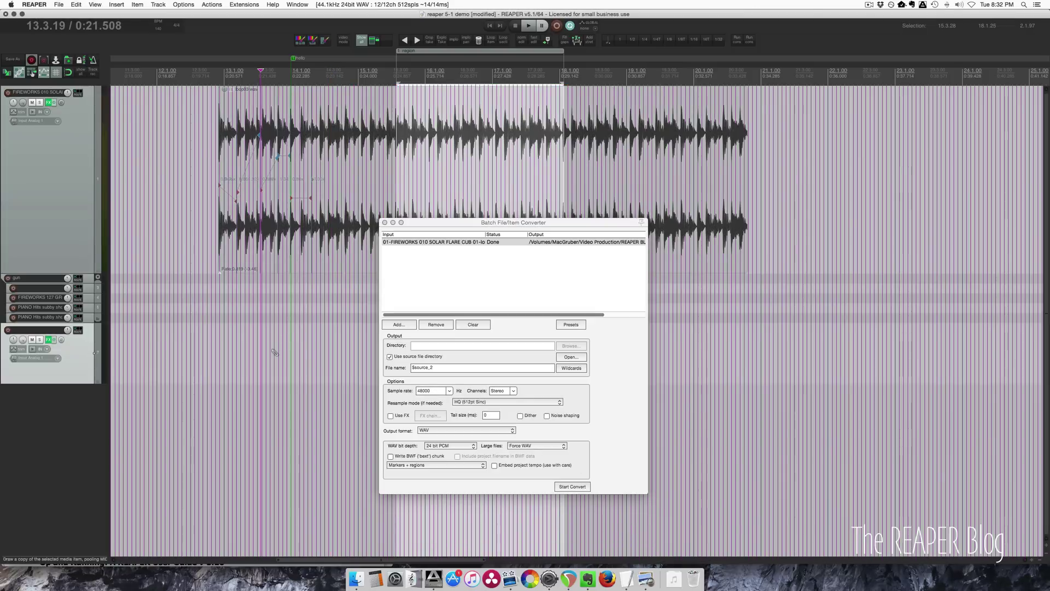
Refresh the project directory in the Media Explorer and insert loop03_2.wav on the first track at about 22.1.00
{"action": "key", "text": "super+alt+x"}
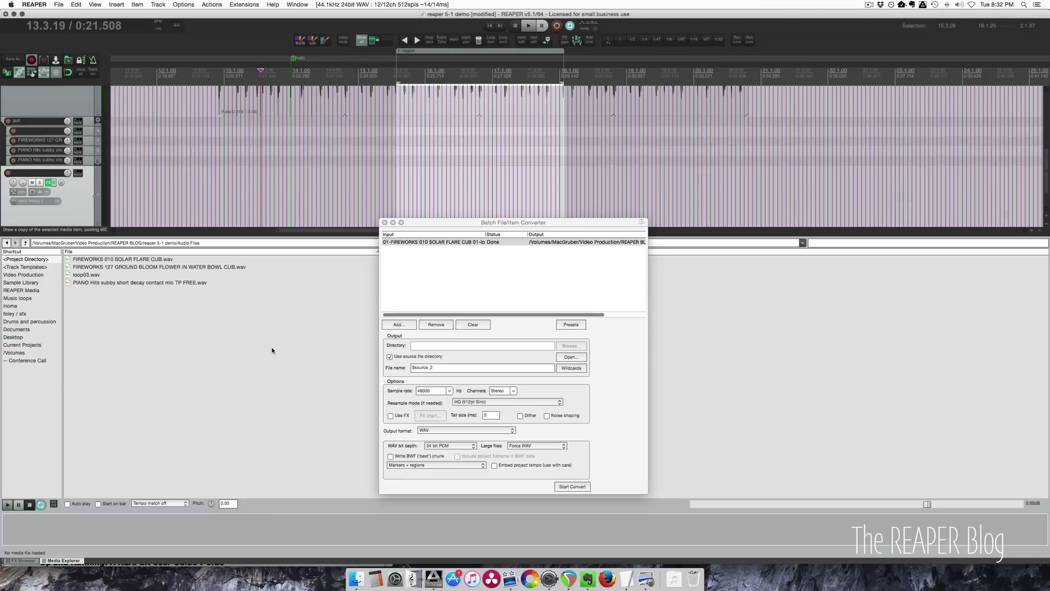
{"action": "left_click", "coordinate": [36, 265]}
{"action": "left_click", "coordinate": [37, 260]}
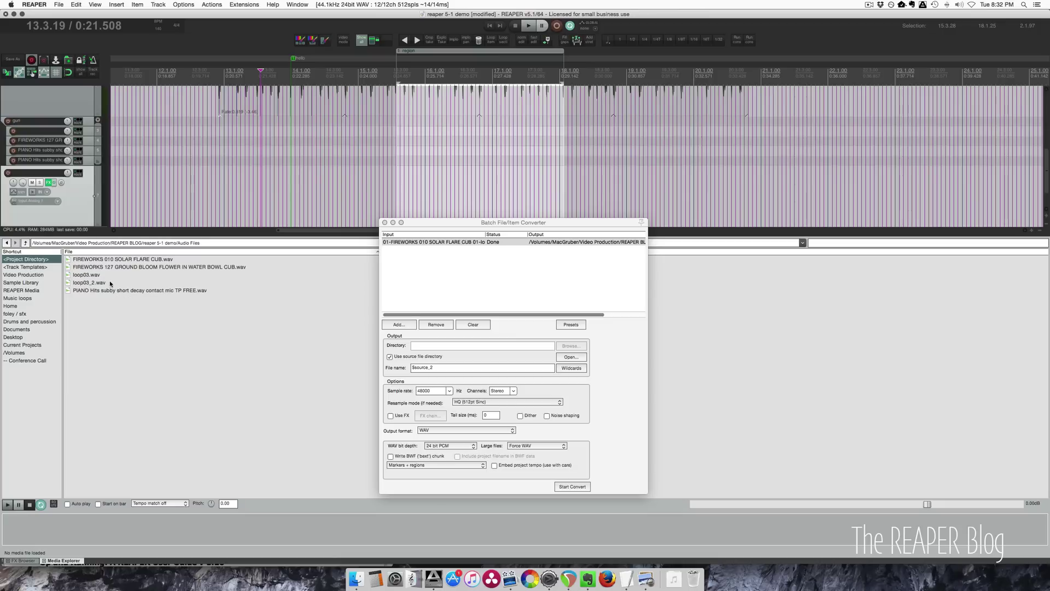
{"action": "left_click_drag", "start_coordinate": [109, 283], "coordinate": [827, 96]}
Examine the marker and region positions inside the inserted loop03_2.wav item and compare them with the original item
{"action": "scroll", "coordinate": [829, 136], "scroll_direction": "down", "scroll_amount": 3}
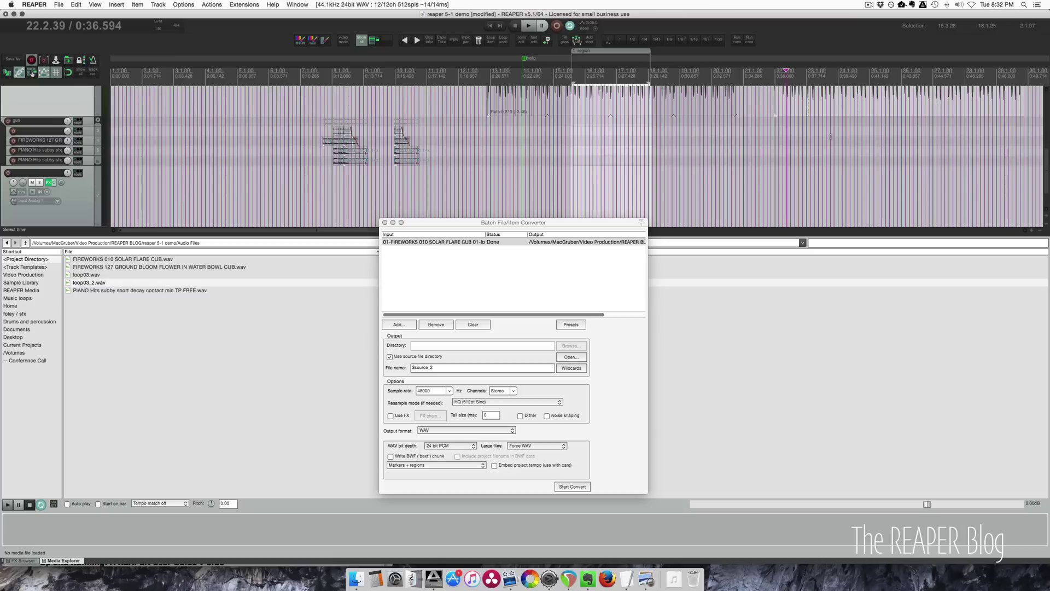
{"action": "key", "text": "grave"}
{"action": "scroll", "coordinate": [844, 158], "scroll_direction": "up", "scroll_amount": 3}
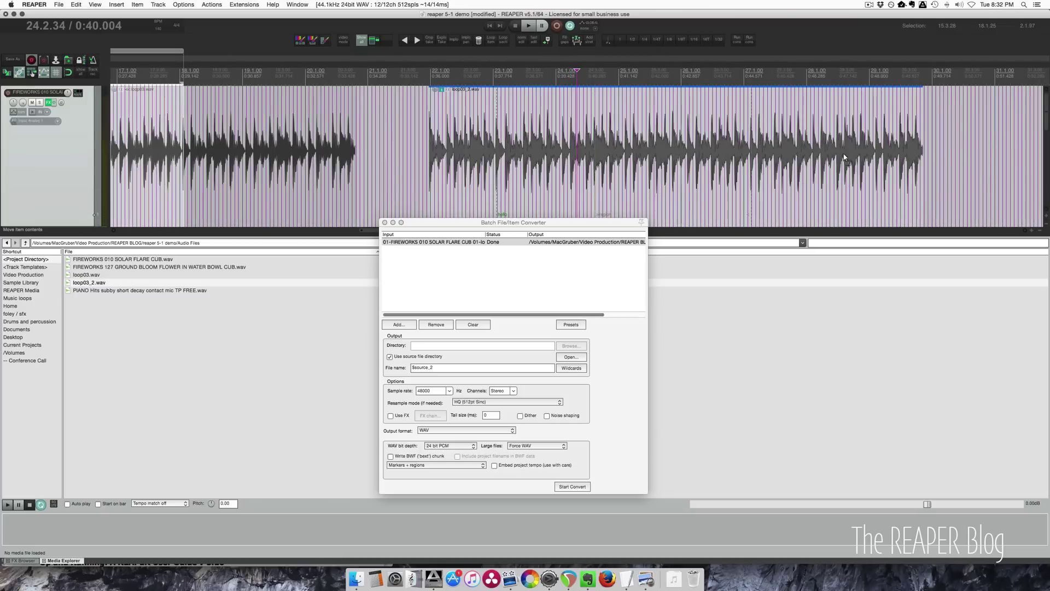
{"action": "scroll", "coordinate": [533, 191], "scroll_direction": "down", "scroll_amount": 3}
{"action": "left_click", "coordinate": [503, 171]}
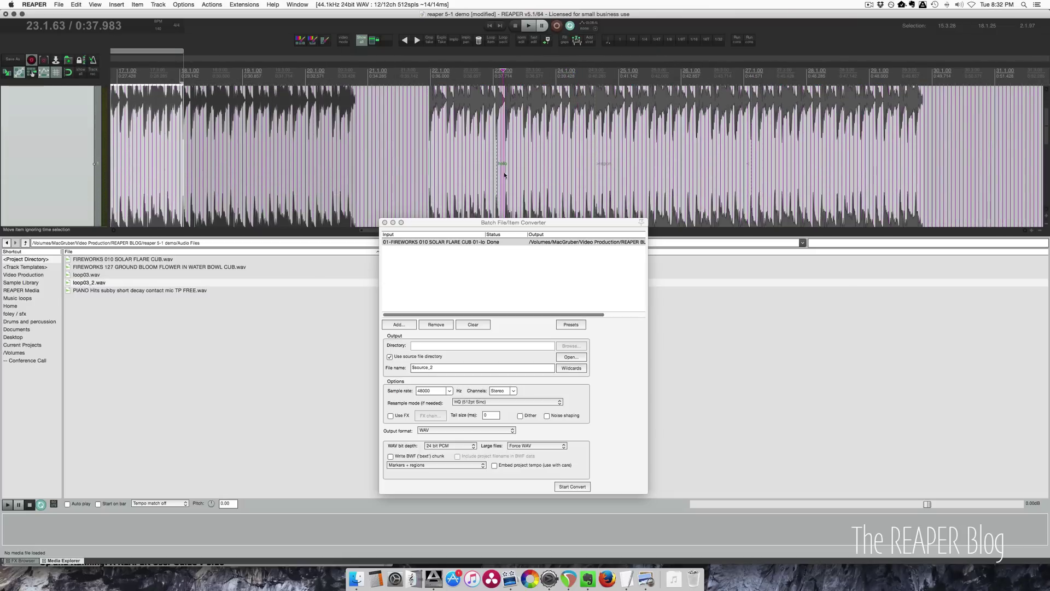
{"action": "scroll", "coordinate": [514, 178], "scroll_direction": "up", "scroll_amount": 5}
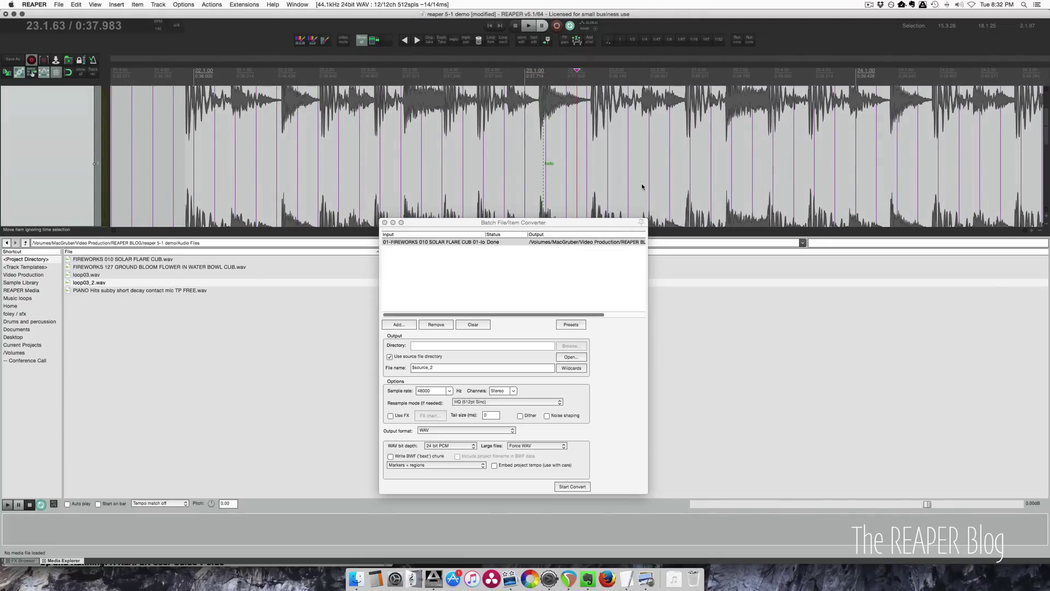
{"action": "scroll", "coordinate": [642, 187], "scroll_direction": "right", "scroll_amount": 10}
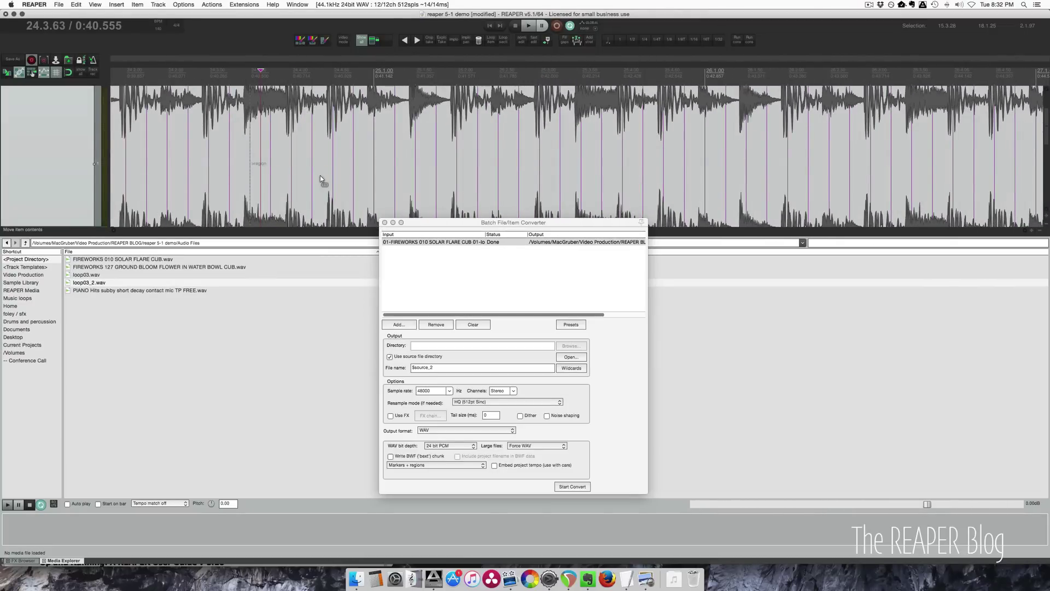
{"action": "scroll", "coordinate": [320, 175], "scroll_direction": "down", "scroll_amount": 5}
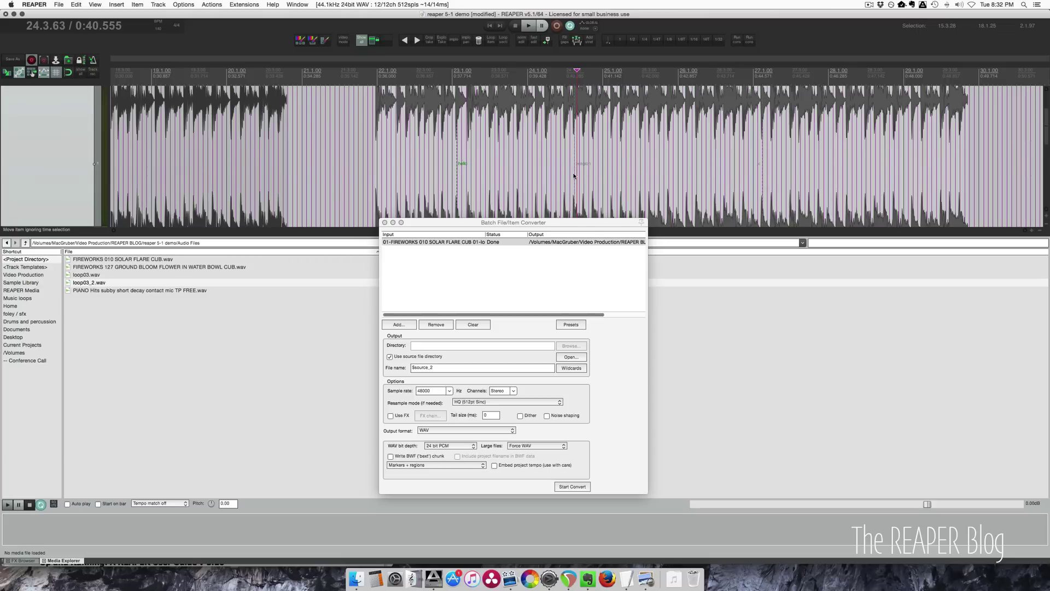
{"action": "left_click", "coordinate": [512, 179]}
{"action": "scroll", "coordinate": [513, 179], "scroll_direction": "down", "scroll_amount": 3}
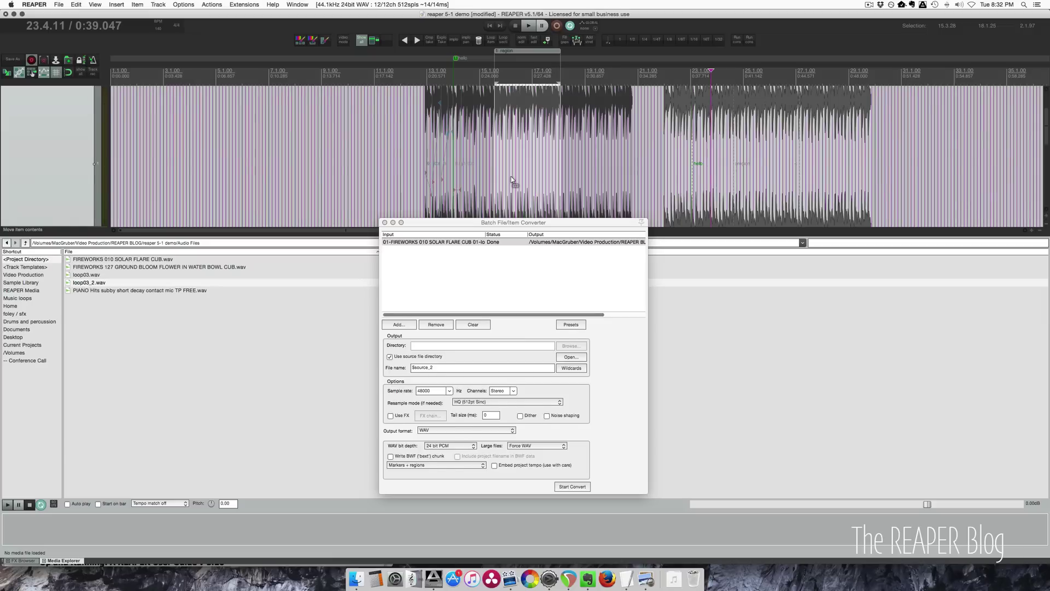
Review the converter's options for including markers and regions in the output file
{"action": "left_click_drag", "start_coordinate": [547, 222], "coordinate": [571, 211]}
{"action": "left_click", "coordinate": [455, 454]}
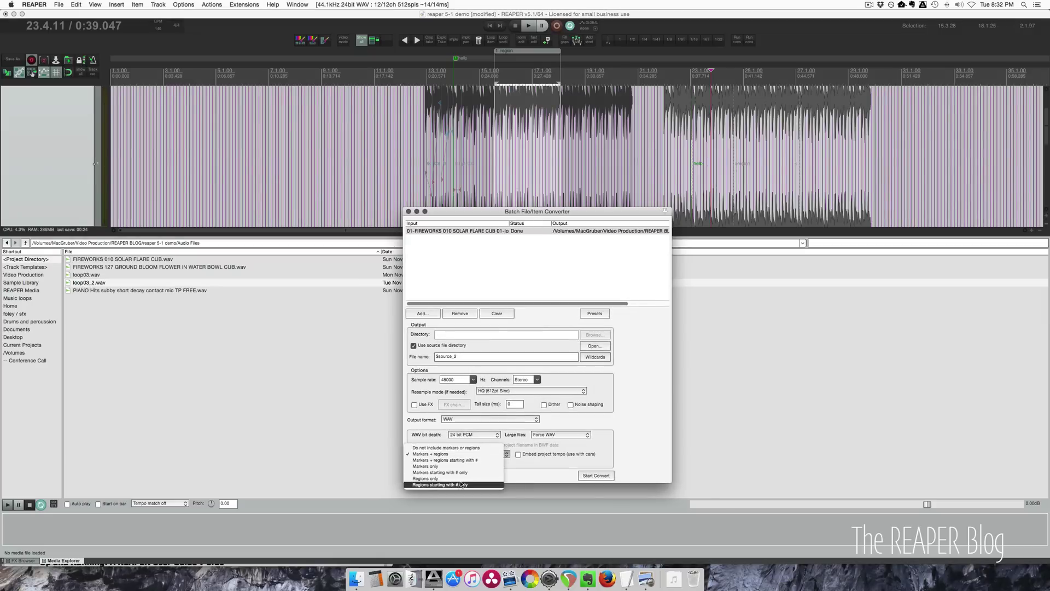
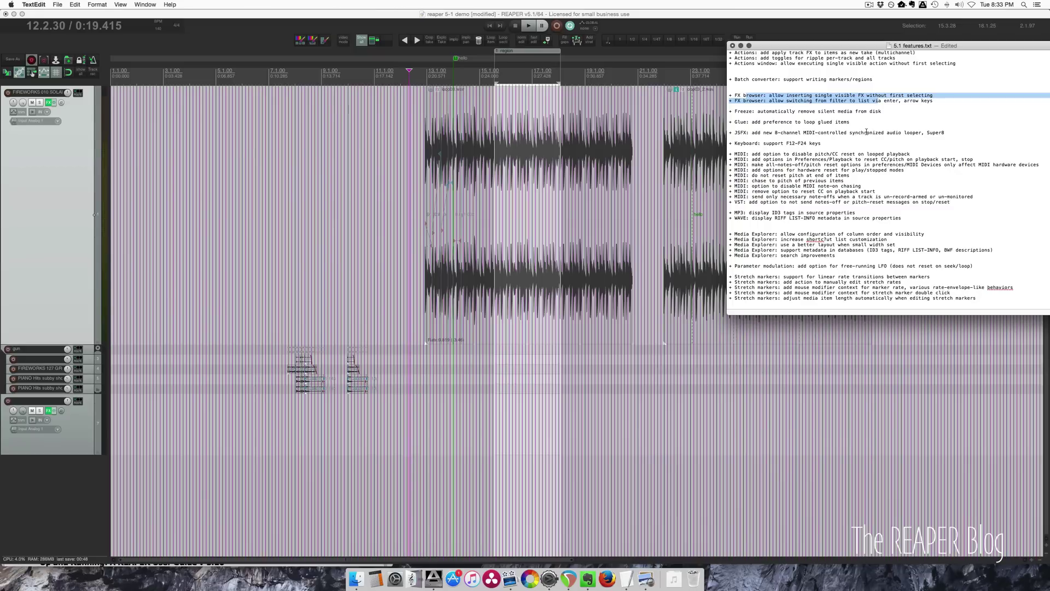
Return to REAPER, filter the FX browser for "reaeq" and add ReaEQ to the first track's FX chain
{"action": "key", "text": "super+Tab"}
{"action": "left_click", "coordinate": [324, 164]}
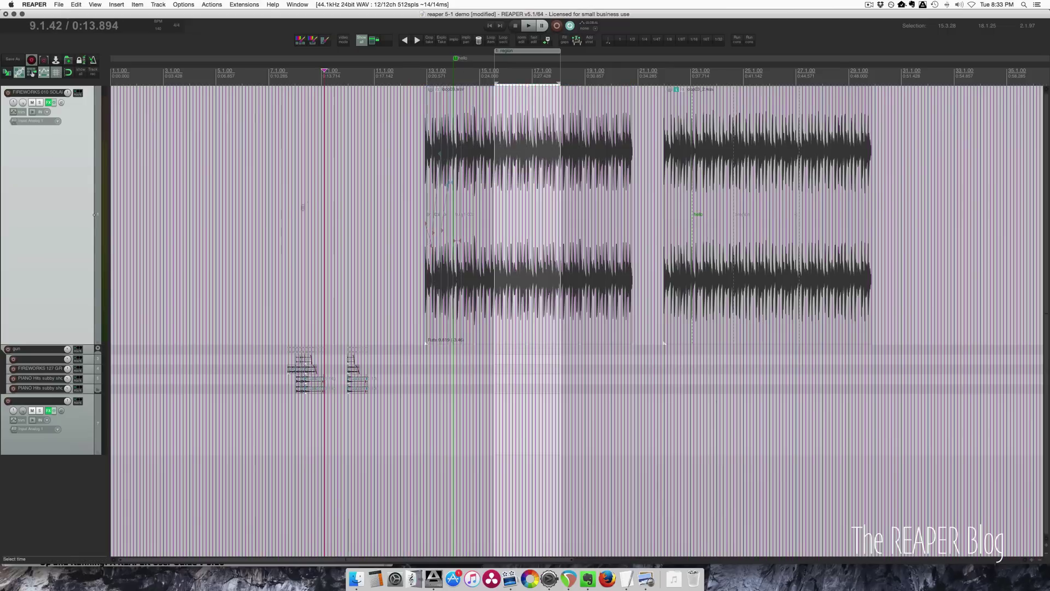
{"action": "left_click", "coordinate": [48, 103]}
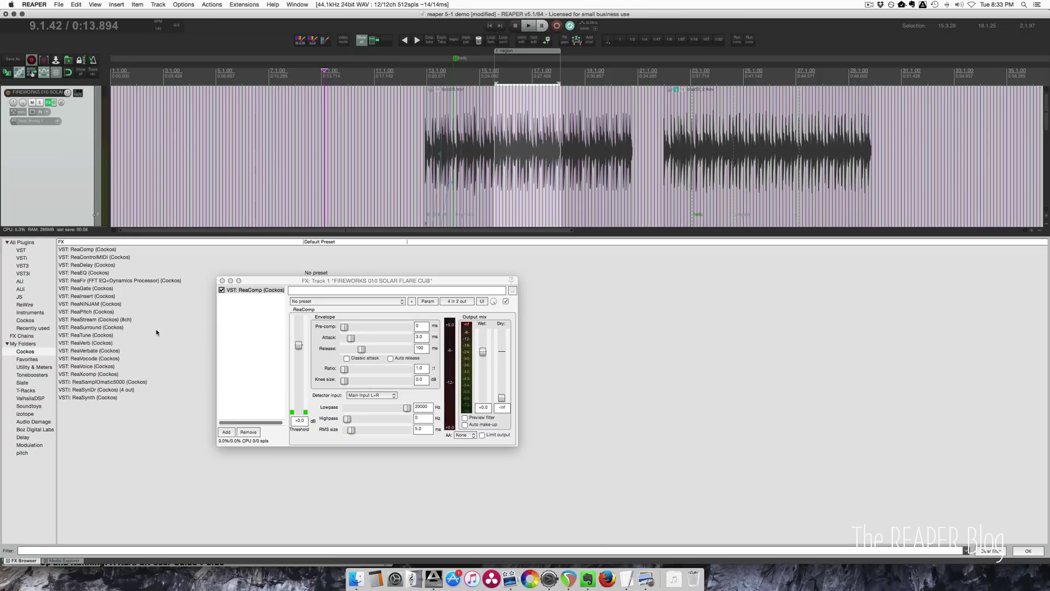
{"action": "type", "text": "eq"}
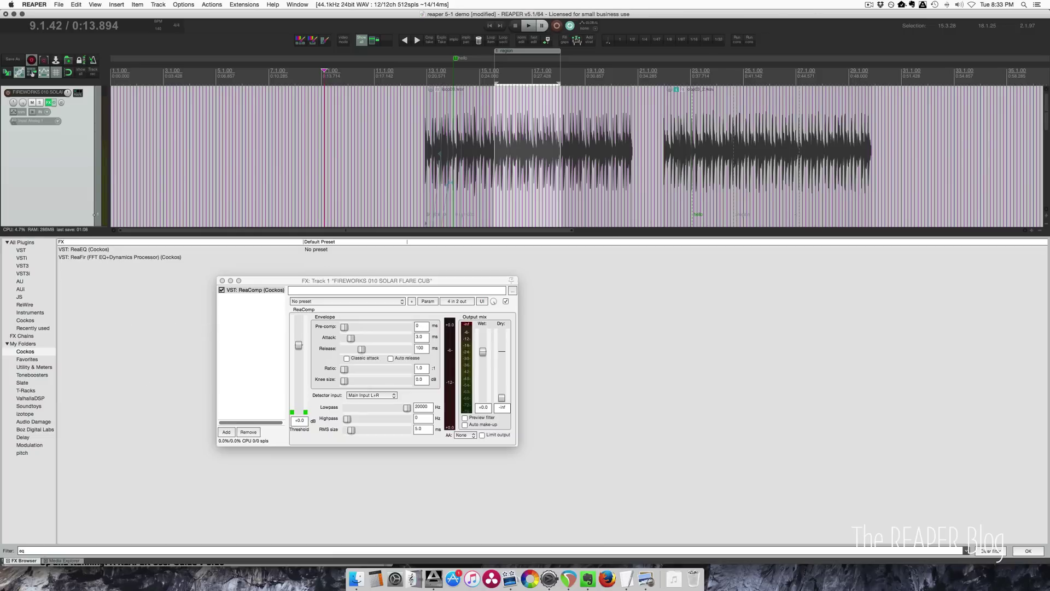
{"action": "left_click", "coordinate": [989, 550]}
{"action": "key", "text": "Return"}
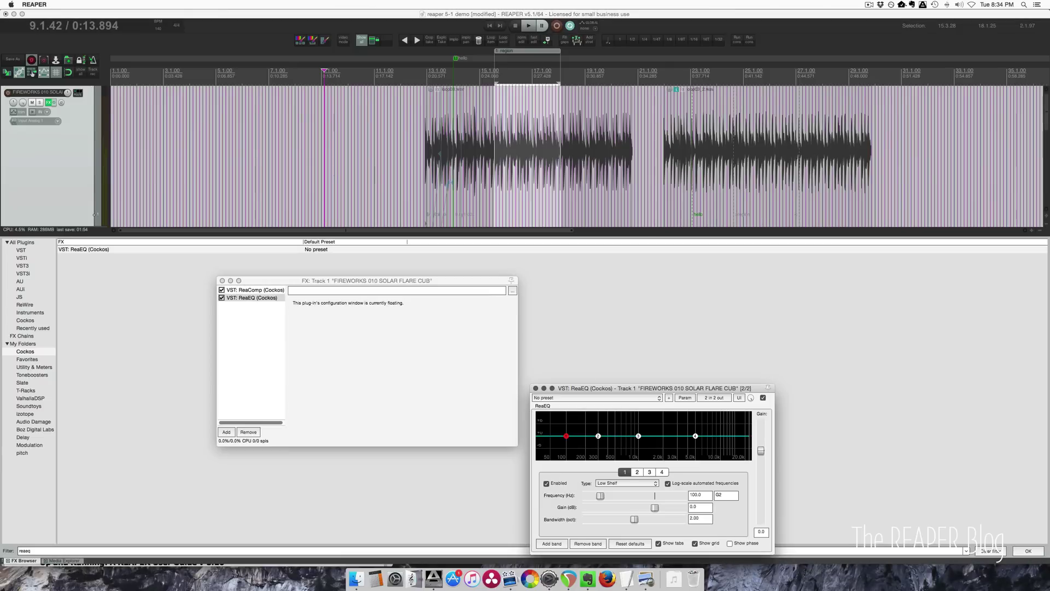
Switch to TextEdit and highlight the Freeze line and the Glue line in the 5.1 features.txt notes
{"action": "key", "text": "super+Tab"}
{"action": "triple_click", "coordinate": [850, 111]}
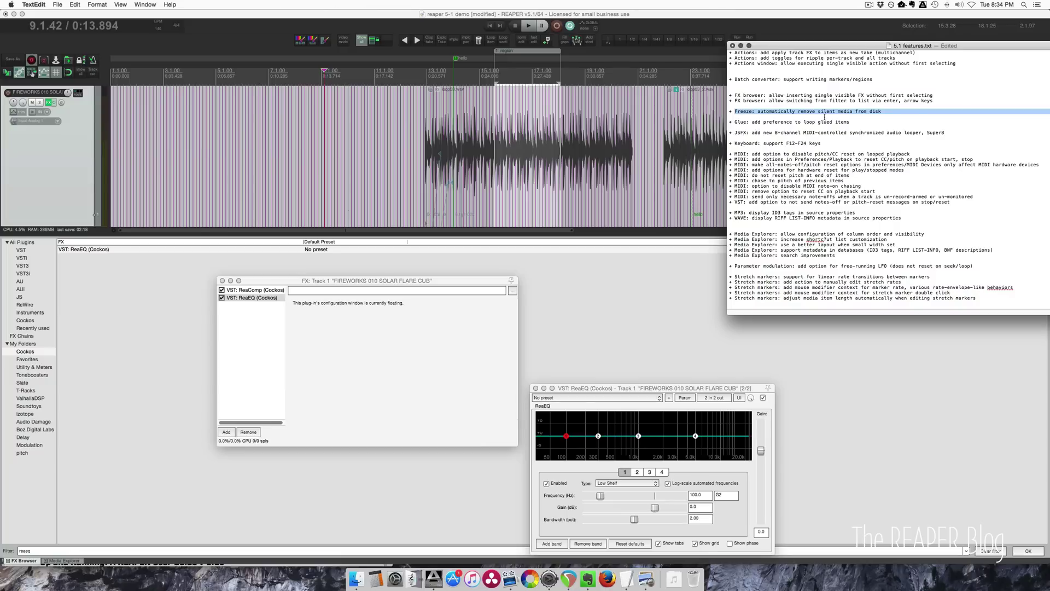
{"action": "left_click_drag", "start_coordinate": [734, 122], "coordinate": [849, 122]}
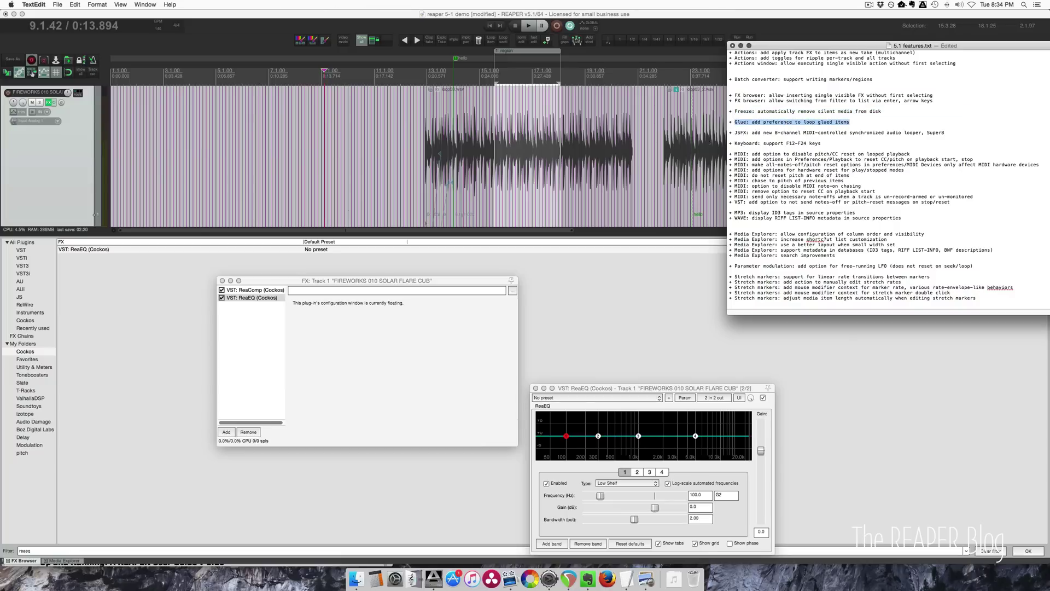
Return to REAPER, hide the docked FX Browser and close the first track's FX chain window
{"action": "left_click", "coordinate": [503, 166]}
{"action": "key", "text": "alt+d"}
{"action": "left_click", "coordinate": [512, 167]}
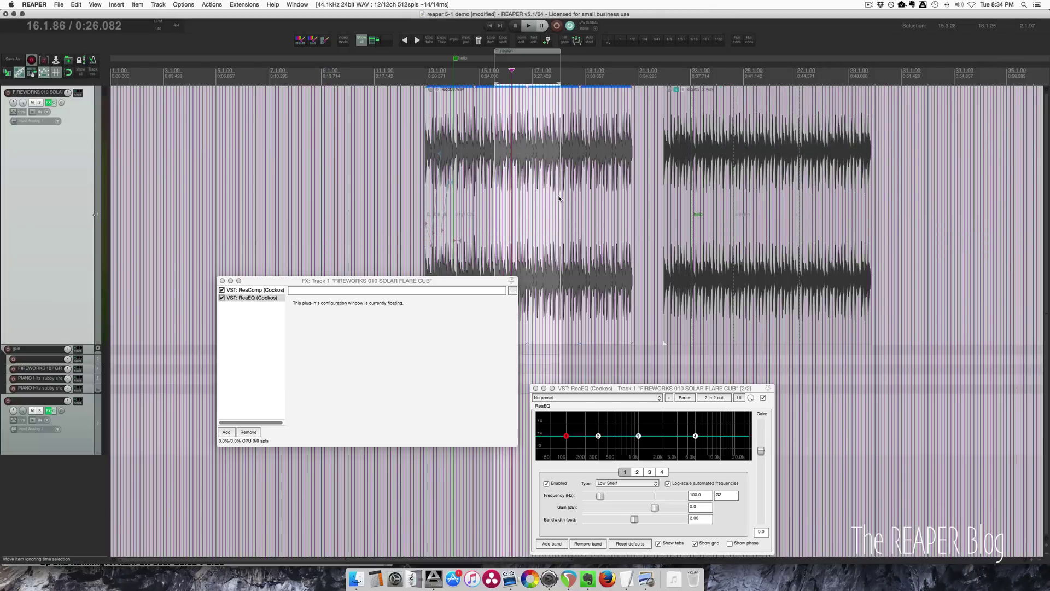
{"action": "scroll", "coordinate": [554, 192], "scroll_direction": "right", "scroll_amount": 5}
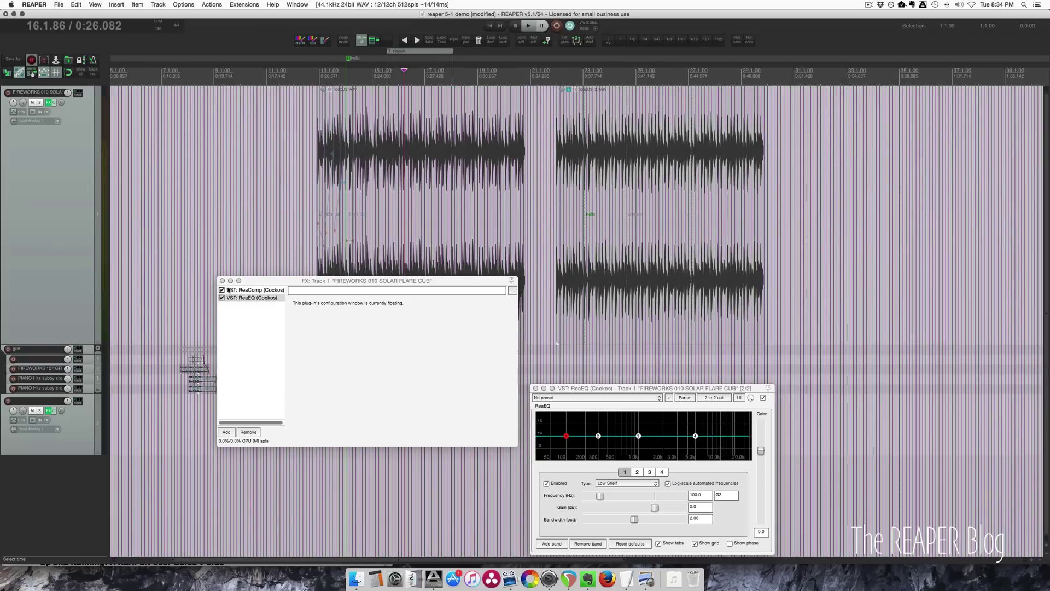
{"action": "left_click", "coordinate": [222, 280]}
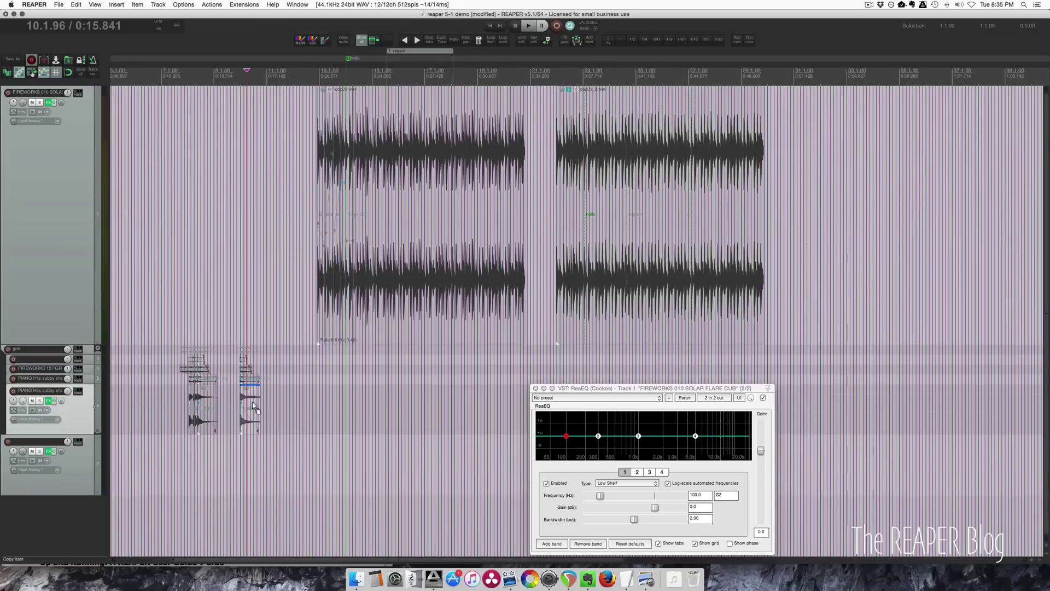
Place a copy of the PIANO Hits item on the first track near bar 33
{"action": "left_click_drag", "start_coordinate": [820, 250], "coordinate": [882, 201]}
{"action": "scroll", "coordinate": [881, 236], "scroll_direction": "up", "scroll_amount": 8}
{"action": "scroll", "coordinate": [880, 237], "scroll_direction": "down", "scroll_amount": 3}
{"action": "scroll", "coordinate": [359, 197], "scroll_direction": "left", "scroll_amount": 3}
Search the Preferences for "loop" through to the Media Item Defaults, enable "Loop source for glued items" and apply the change
{"action": "key", "text": "super+comma"}
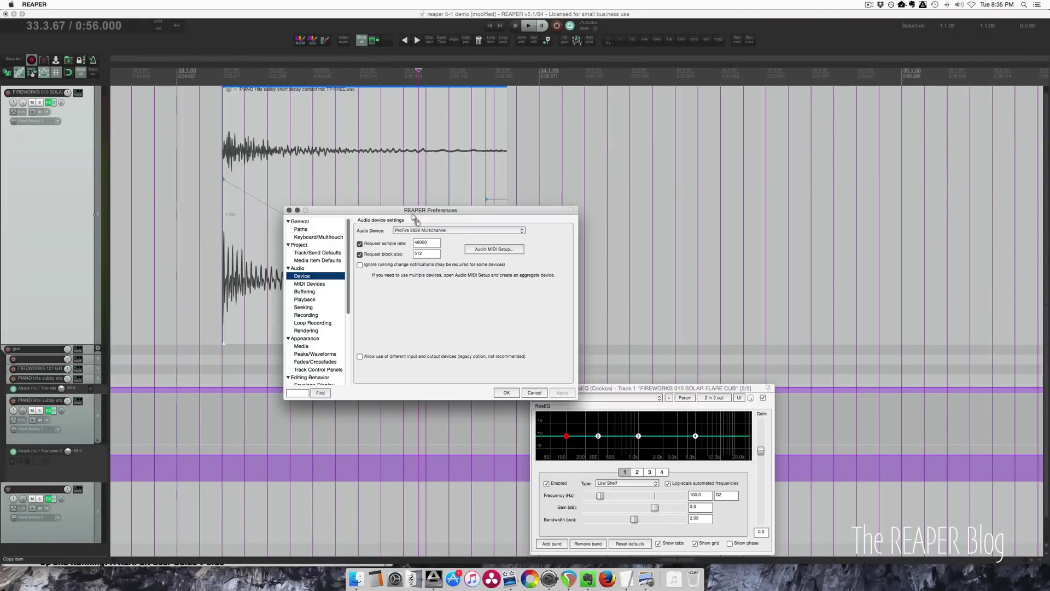
{"action": "left_click", "coordinate": [302, 393]}
{"action": "type", "text": "loop"}
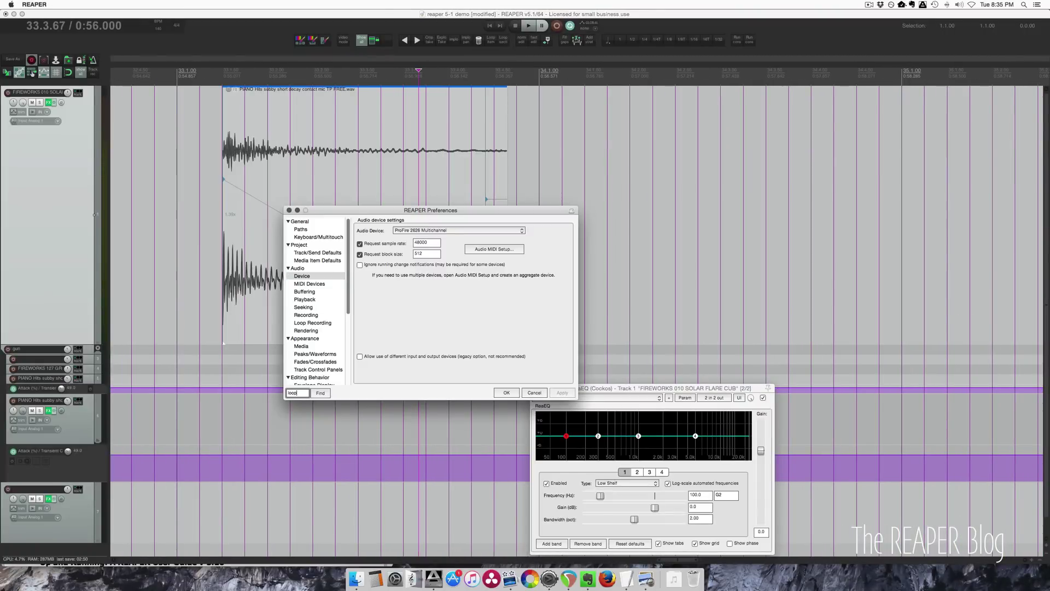
{"action": "key", "text": "Return"}
{"action": "key", "text": "Return"}
{"action": "key", "text": "Return"}
{"action": "key", "text": "Return"}
{"action": "key", "text": "Return"}
{"action": "key", "text": "Return"}
{"action": "key", "text": "Return"}
{"action": "key", "text": "Return"}
{"action": "key", "text": "Return"}
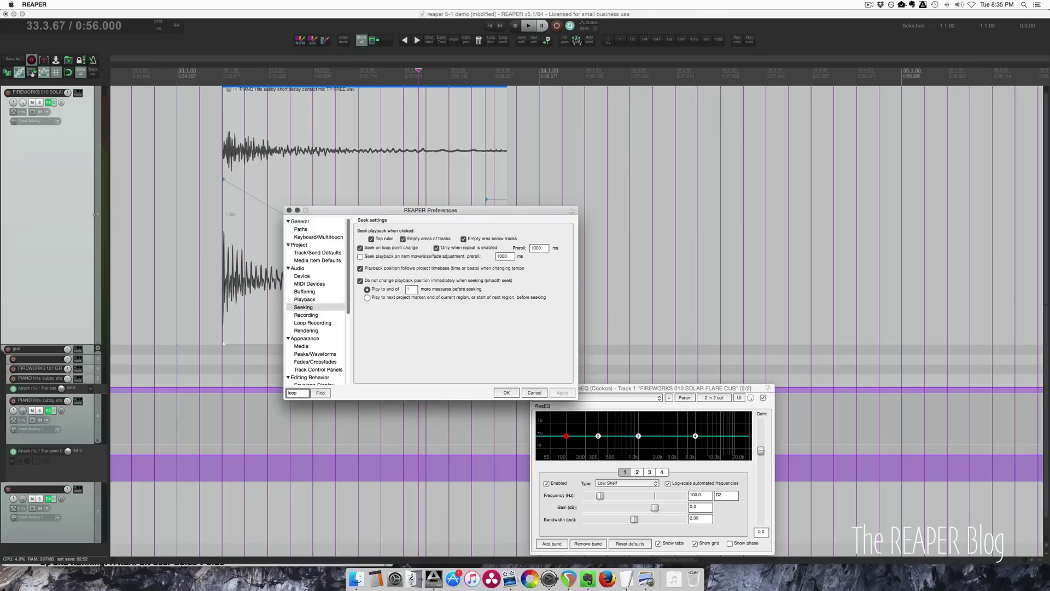
{"action": "key", "text": "Return"}
{"action": "key", "text": "Return"}
{"action": "key", "text": "Return"}
{"action": "key", "text": "Return"}
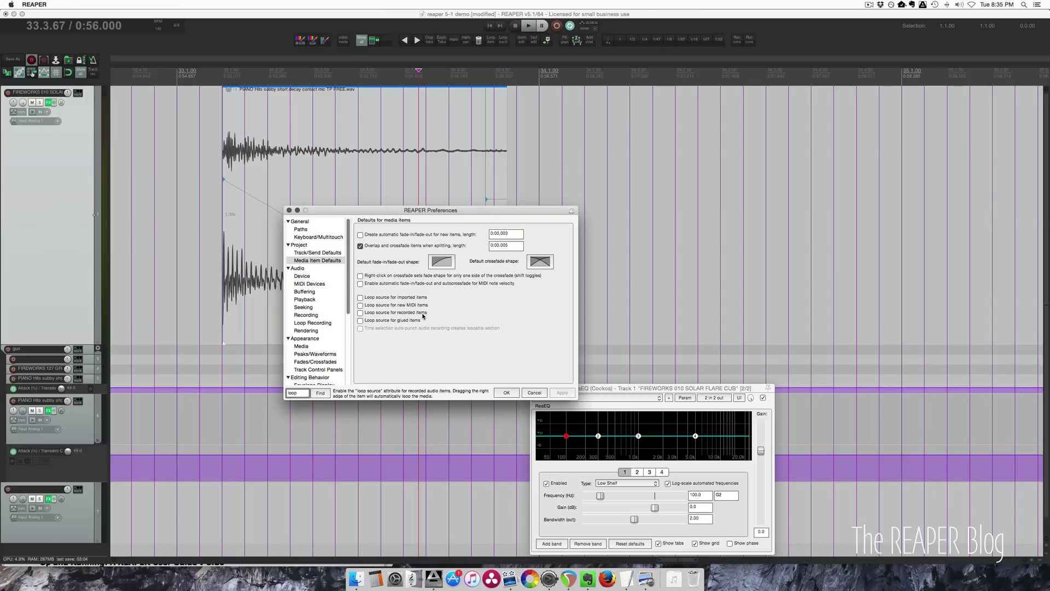
{"action": "left_click", "coordinate": [405, 320]}
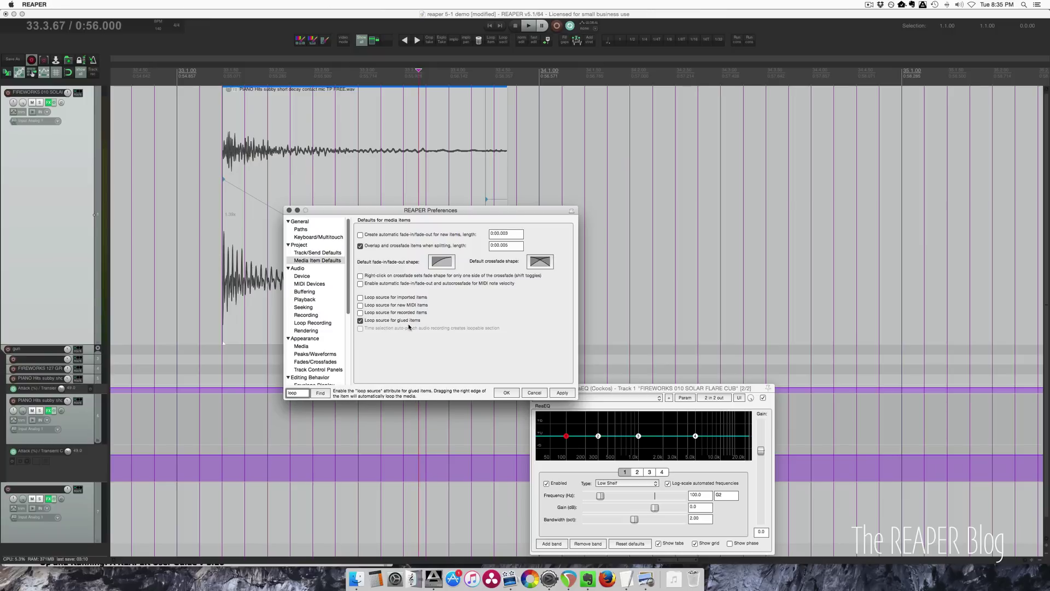
{"action": "left_click", "coordinate": [562, 392]}
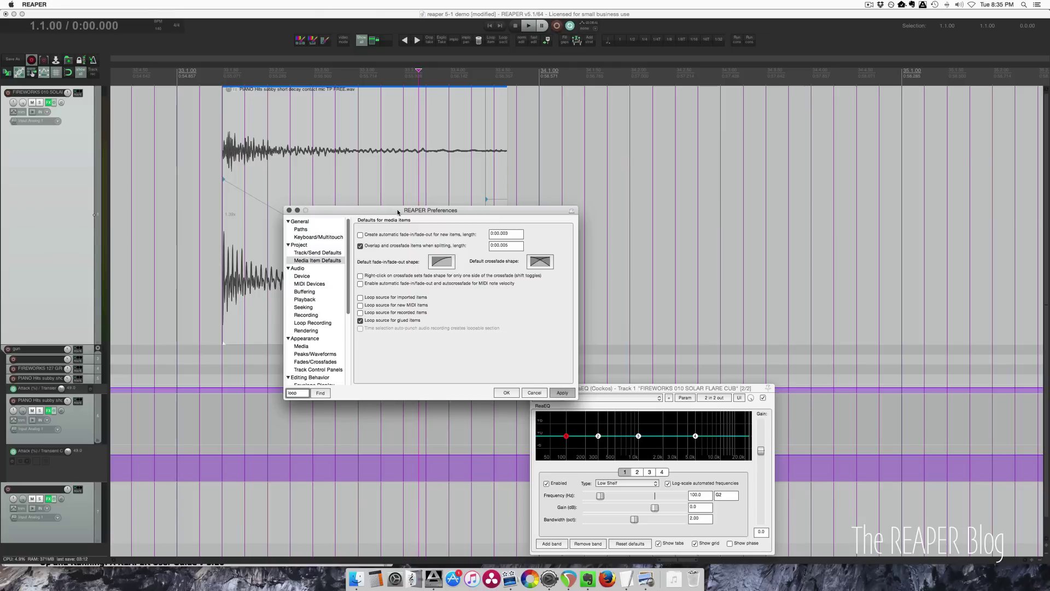
Glue the PIANO Hits item on the first track and extend its right edge to just past bar 35
{"action": "left_click_drag", "start_coordinate": [397, 211], "coordinate": [358, 295]}
{"action": "left_click", "coordinate": [349, 186]}
{"action": "key", "text": "super+g"}
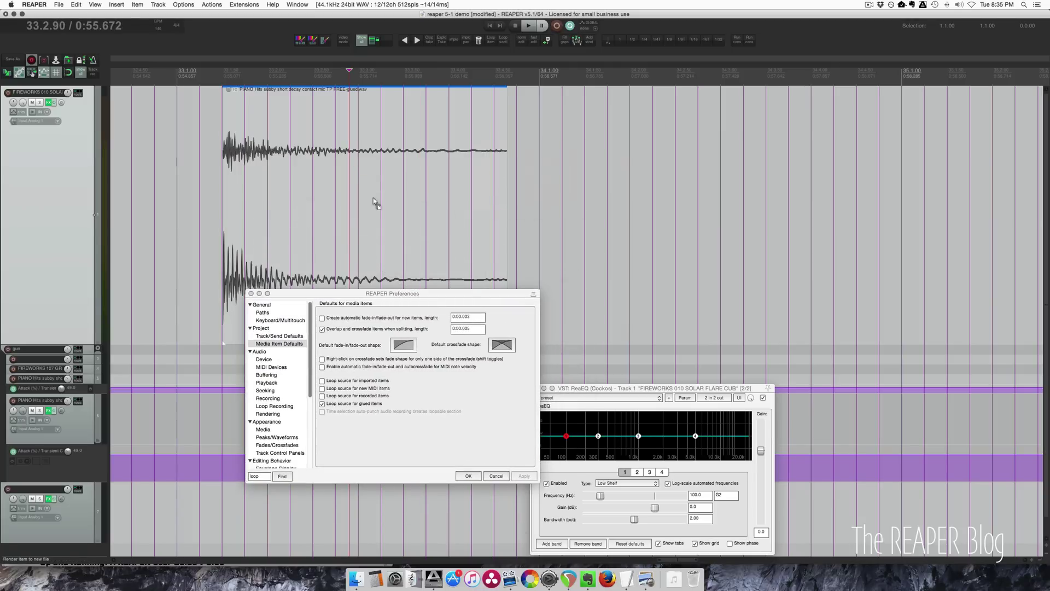
{"action": "left_click", "coordinate": [382, 189]}
{"action": "left_click_drag", "start_coordinate": [508, 182], "coordinate": [965, 170]}
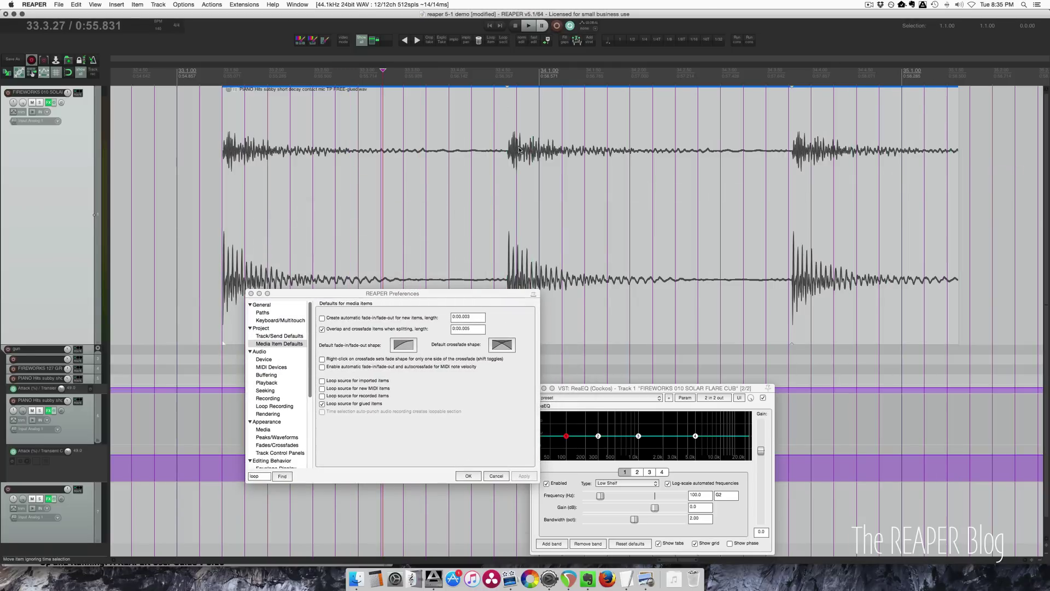
{"action": "left_click", "coordinate": [463, 261]}
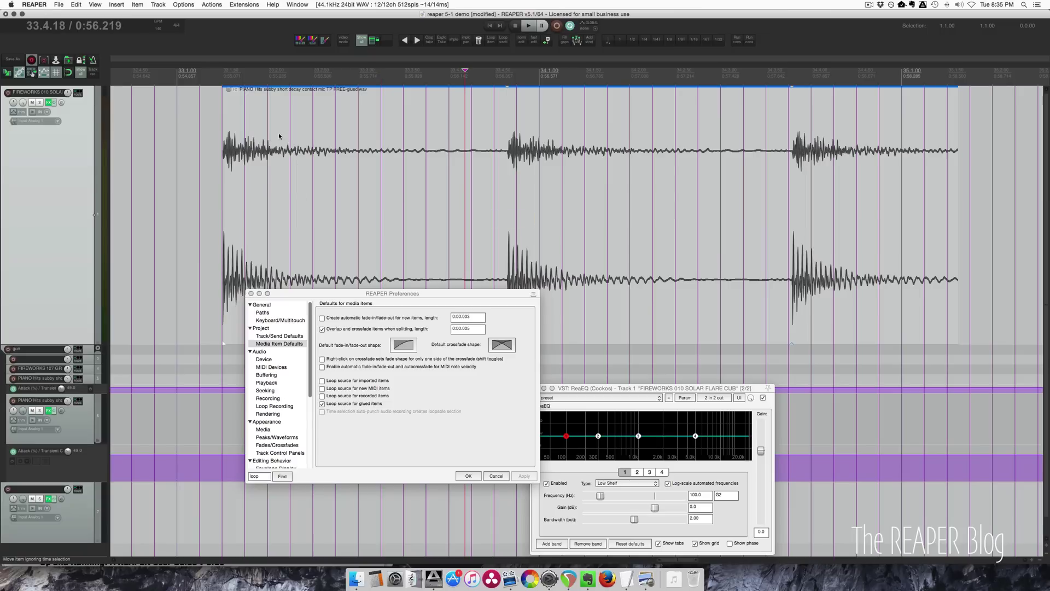
{"action": "left_click", "coordinate": [458, 238]}
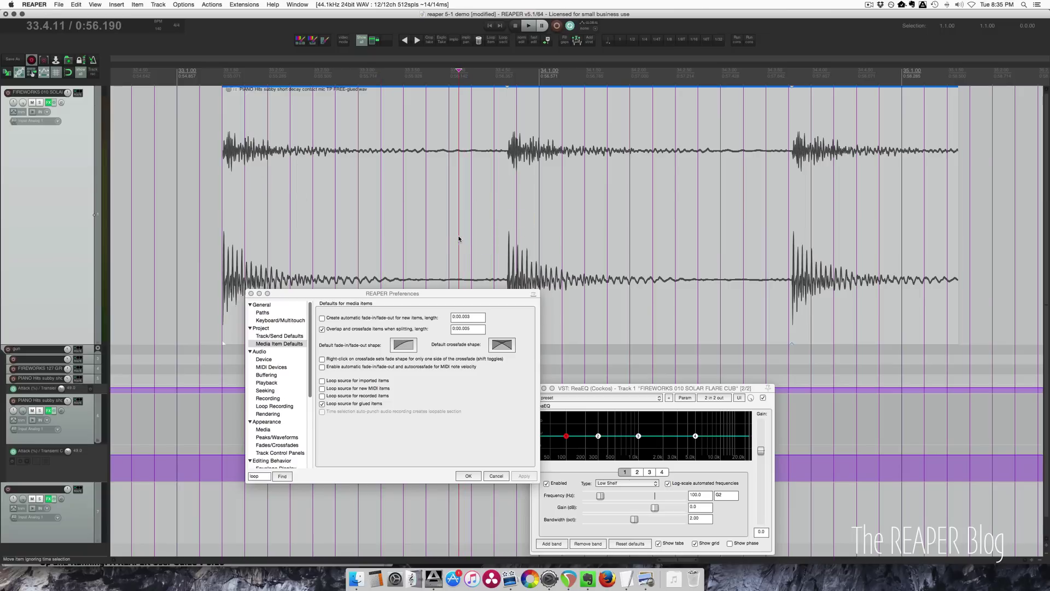
Undo the item's extension and glue, and turn off "Loop source for glued items" in the Preferences, applying the change
{"action": "key", "text": "super+z"}
{"action": "left_click", "coordinate": [450, 230]}
{"action": "key", "text": "super+z"}
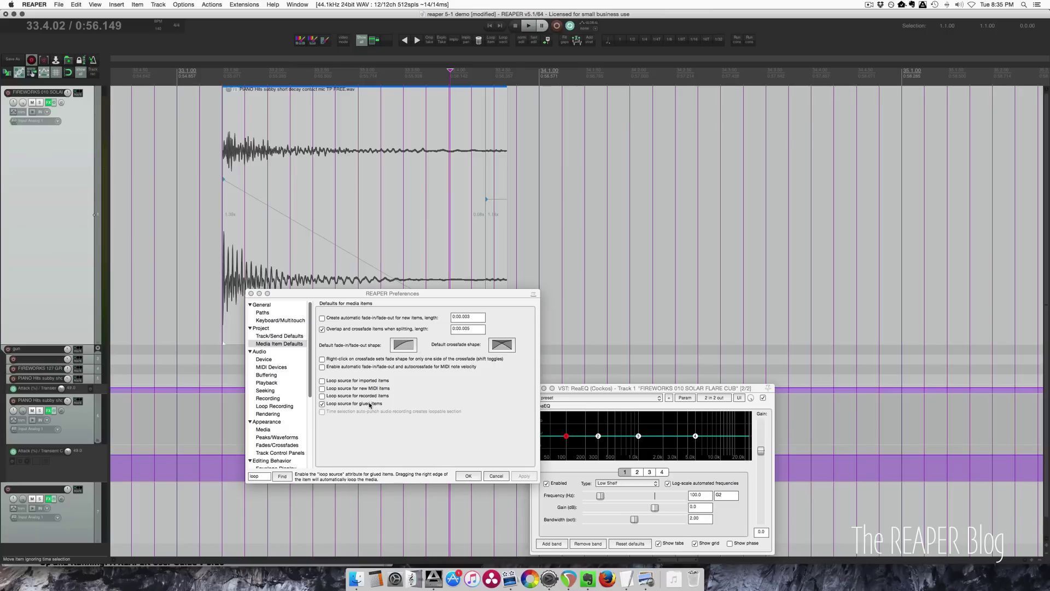
{"action": "left_click", "coordinate": [322, 403]}
{"action": "left_click", "coordinate": [523, 476]}
Glue the PIANO Hits item again and extend its right edge to just before bar 35
{"action": "left_click", "coordinate": [382, 224]}
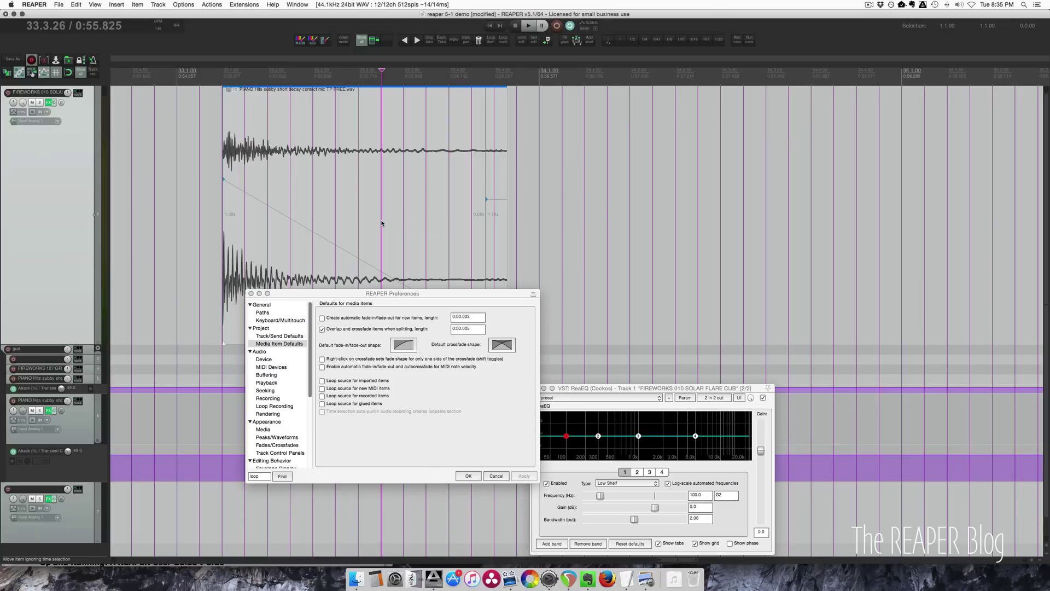
{"action": "key", "text": "super+g"}
{"action": "left_click_drag", "start_coordinate": [504, 210], "coordinate": [873, 213]}
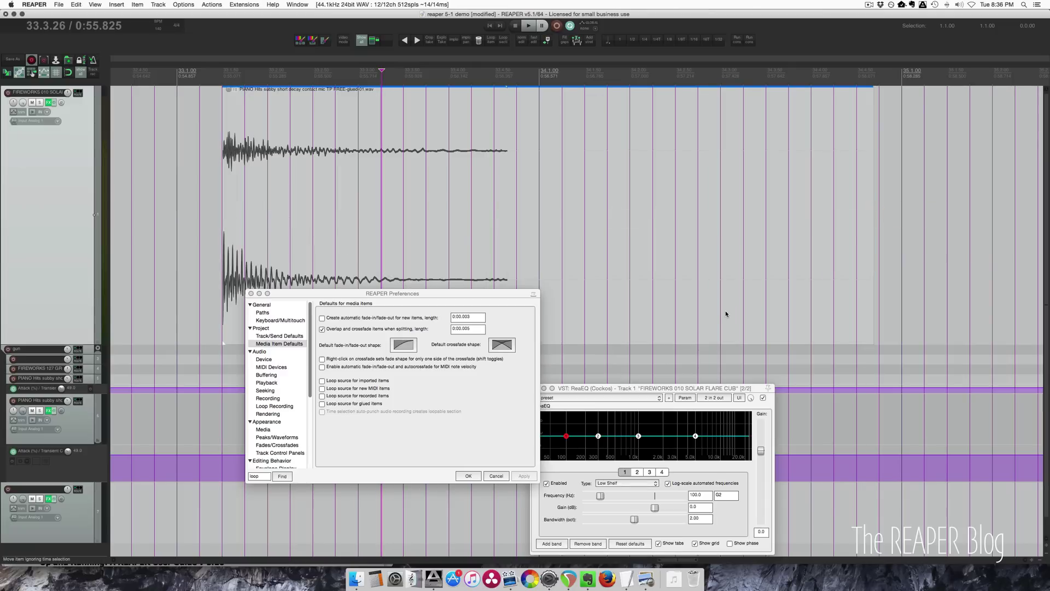
Switch to TextEdit and highlight the JSFX line about the Super8 looper in the 5.1 features.txt notes
{"action": "key", "text": "super+Tab"}
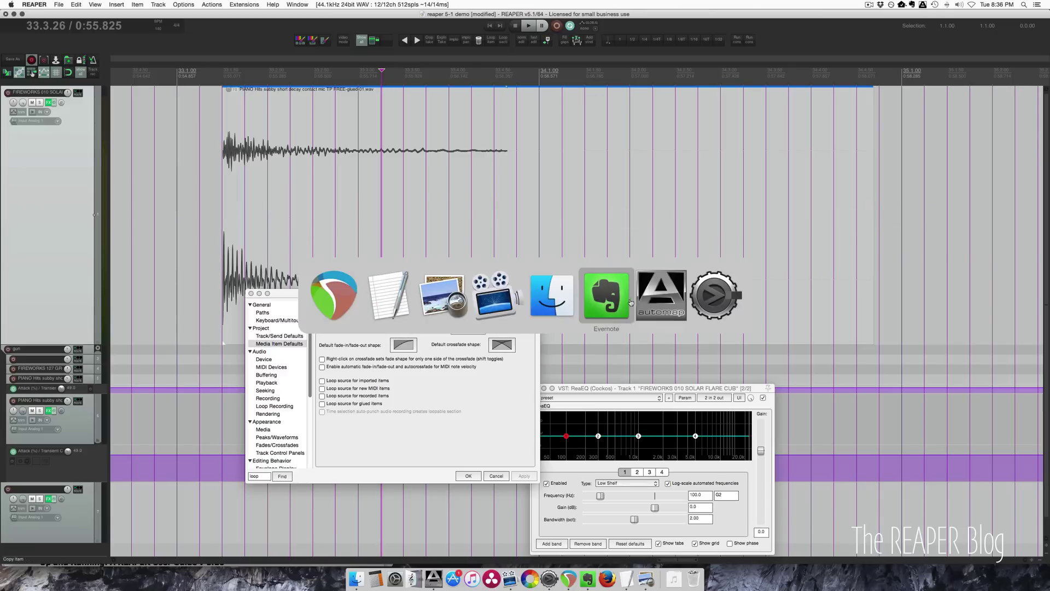
{"action": "triple_click", "coordinate": [906, 132]}
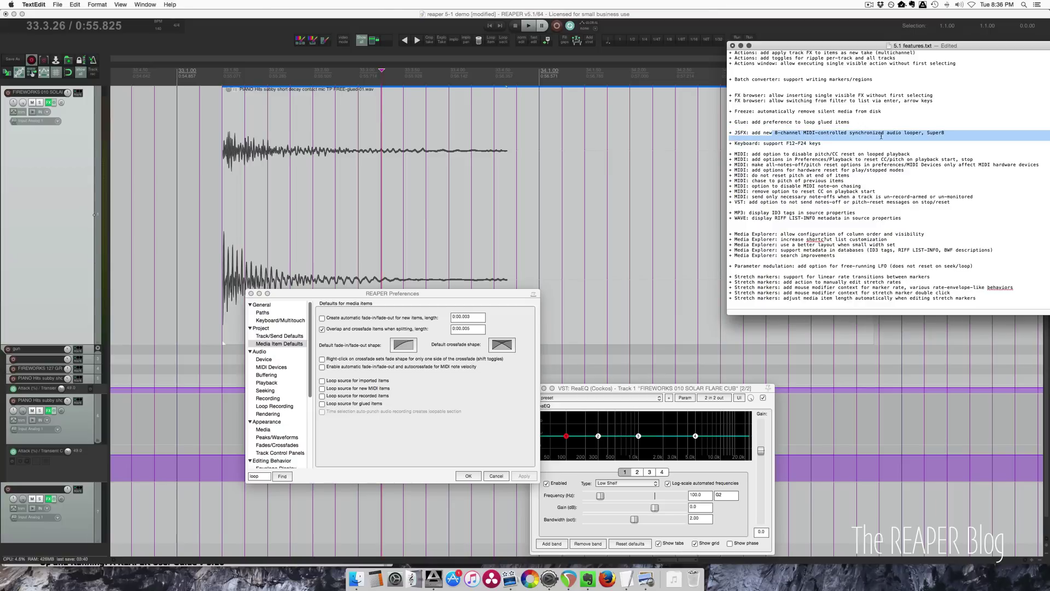
{"action": "left_click", "coordinate": [905, 137]}
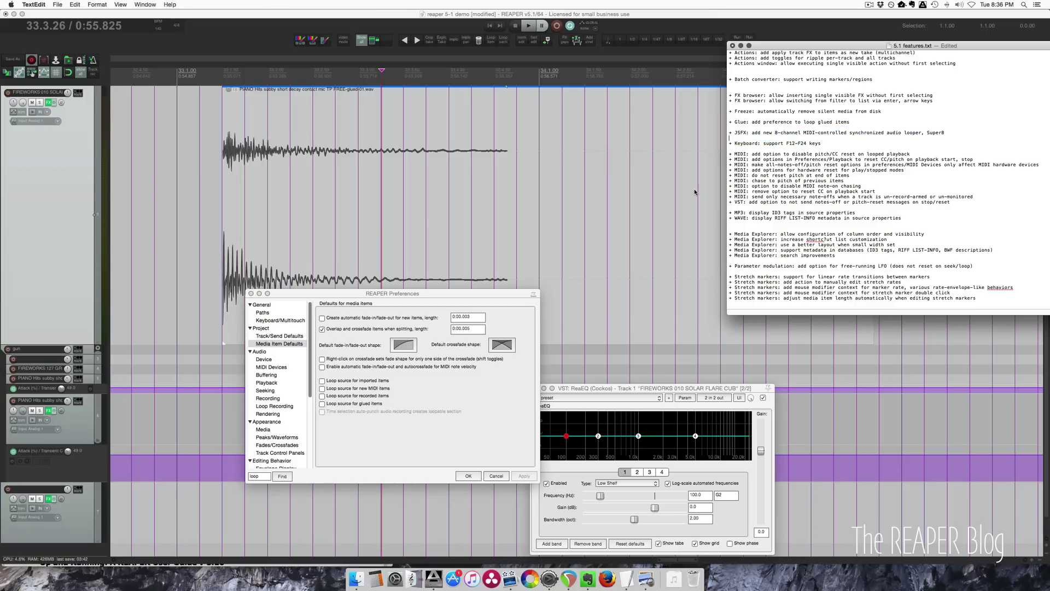
Return to REAPER, minimise all tracks except an enlarged last track, and close the Preferences and ReaEQ windows
{"action": "left_click", "coordinate": [532, 183]}
{"action": "key", "text": "grave"}
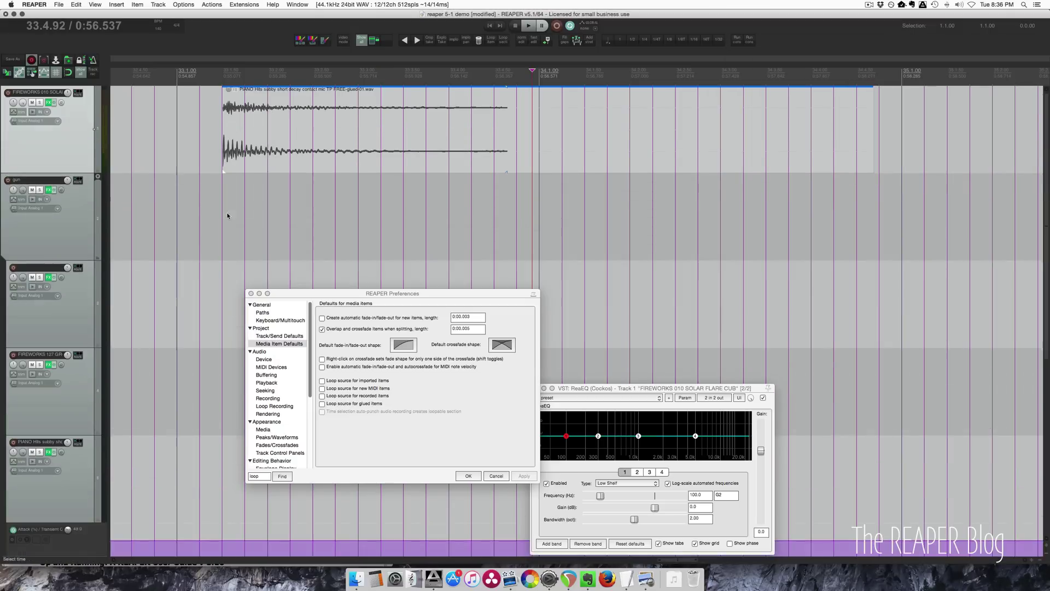
{"action": "key", "text": "grave"}
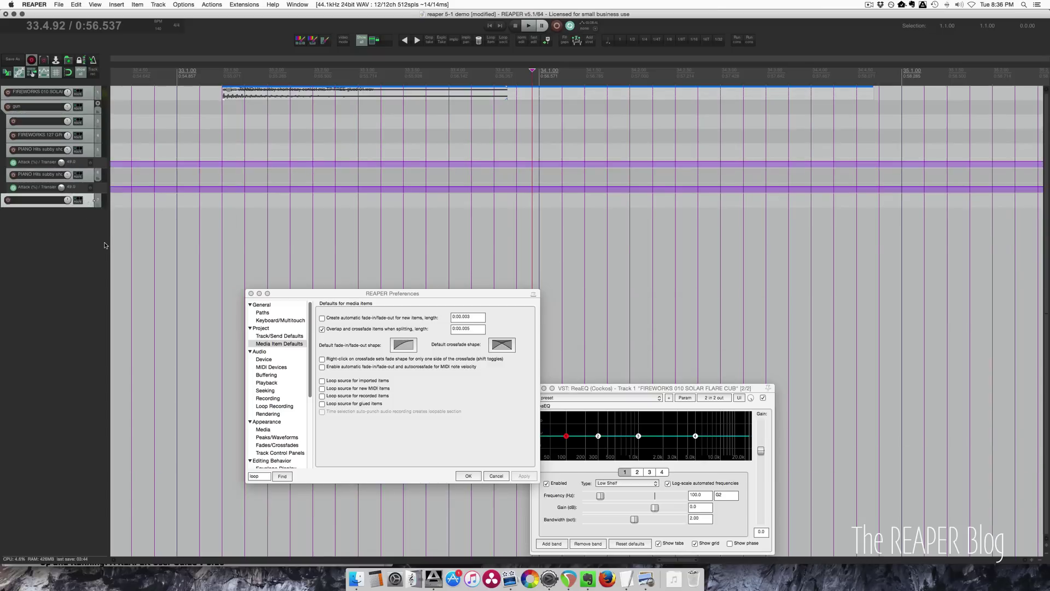
{"action": "left_click_drag", "start_coordinate": [105, 205], "coordinate": [105, 247]}
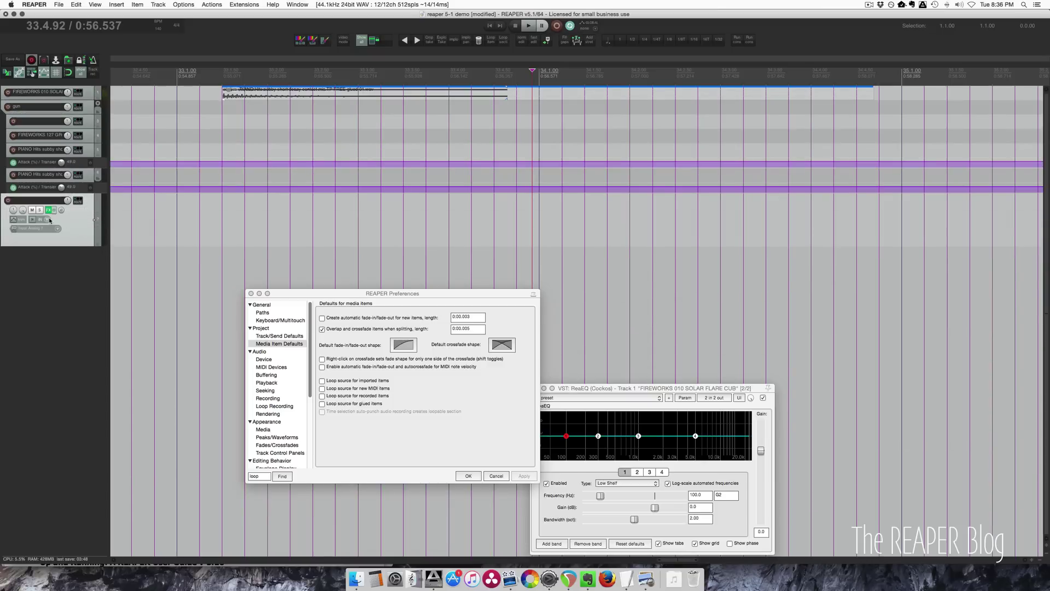
{"action": "left_click", "coordinate": [250, 293]}
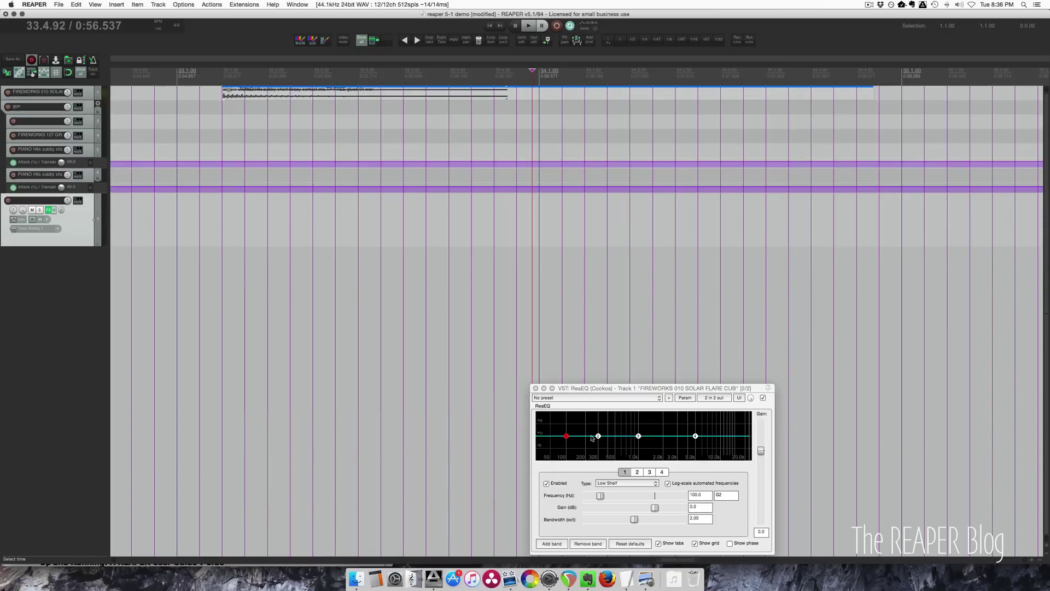
{"action": "key", "text": "Escape"}
Open the last track's FX chain containing the Super8 looper, and move and resize its window to fit all the pads
{"action": "left_click", "coordinate": [50, 210]}
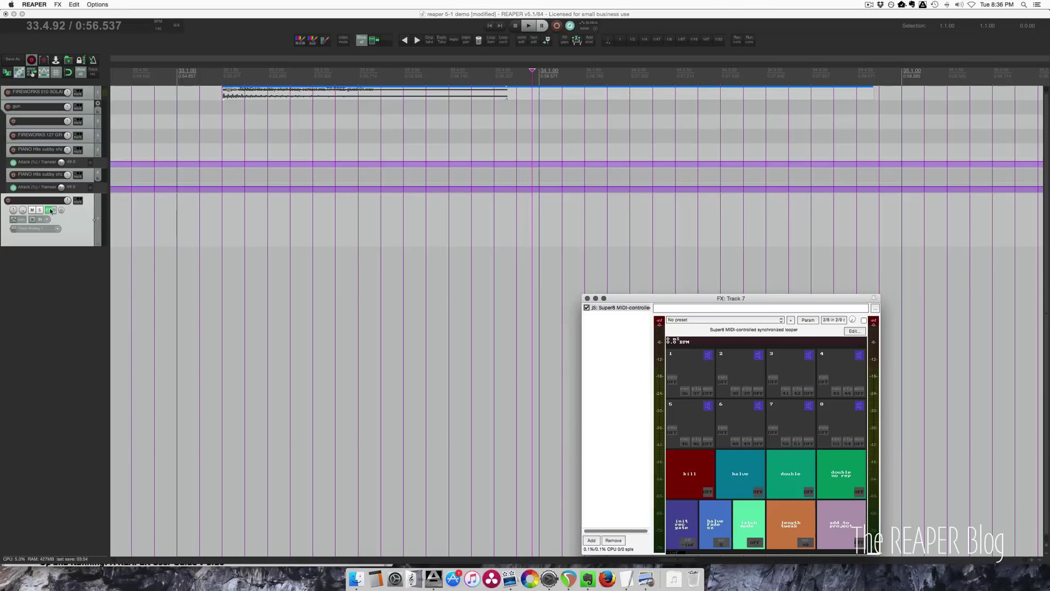
{"action": "left_click_drag", "start_coordinate": [655, 301], "coordinate": [338, 153]}
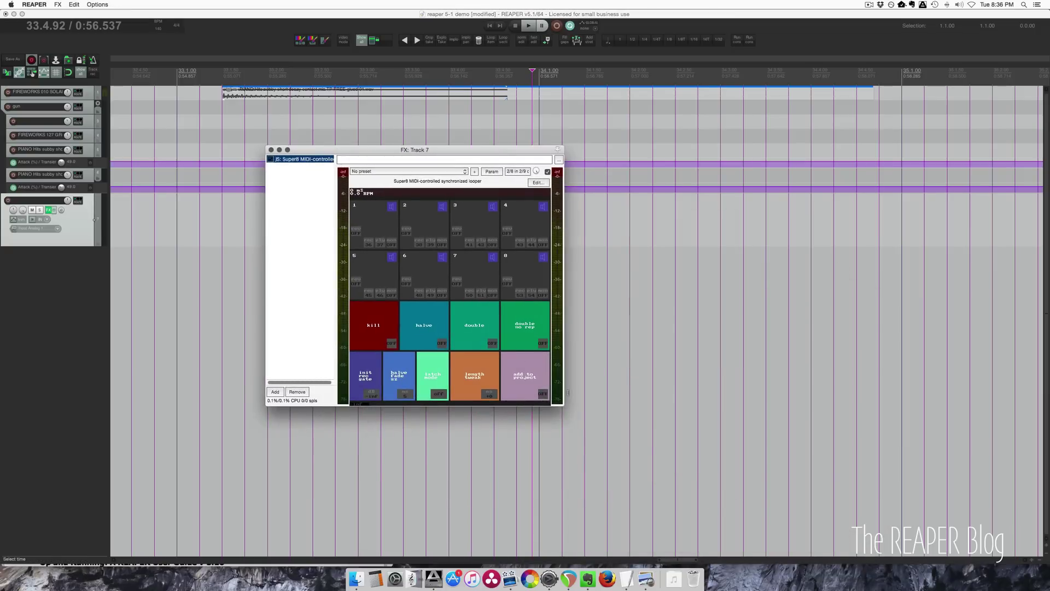
{"action": "left_click_drag", "start_coordinate": [563, 405], "coordinate": [547, 430]}
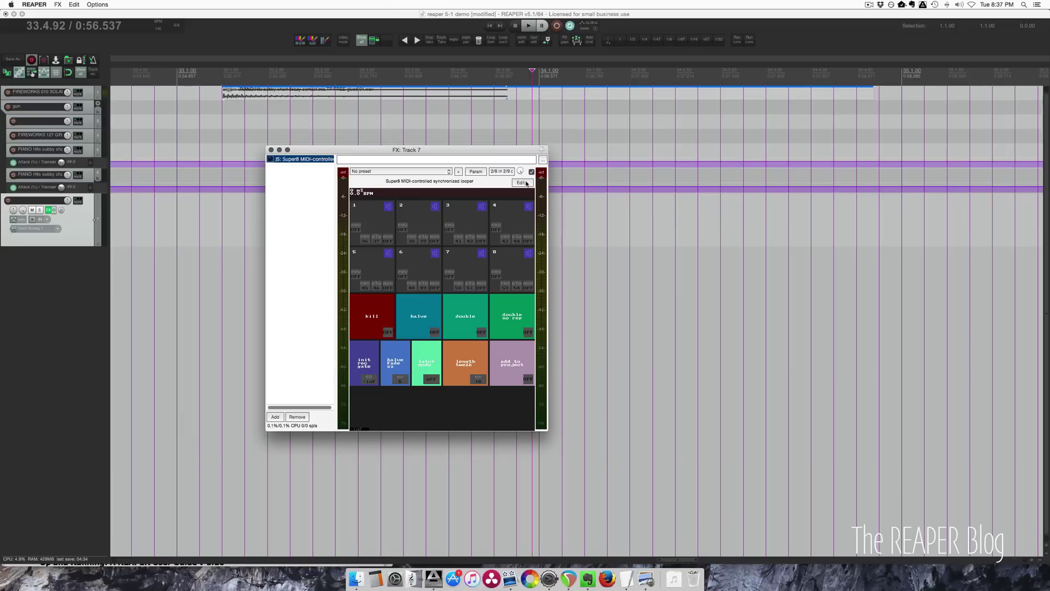
Open the Super8 looper's source code, examine its notes on channels, MIDI assignments and extra buttons, and close the code editor
{"action": "left_click", "coordinate": [522, 184]}
{"action": "left_click_drag", "start_coordinate": [431, 106], "coordinate": [525, 113]}
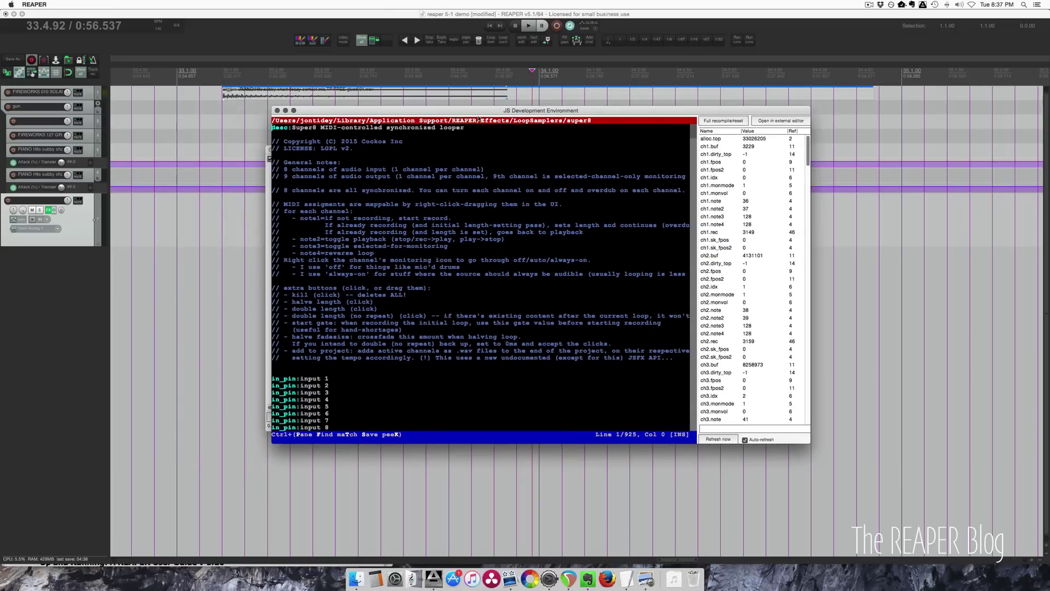
{"action": "left_click_drag", "start_coordinate": [459, 114], "coordinate": [746, 133]}
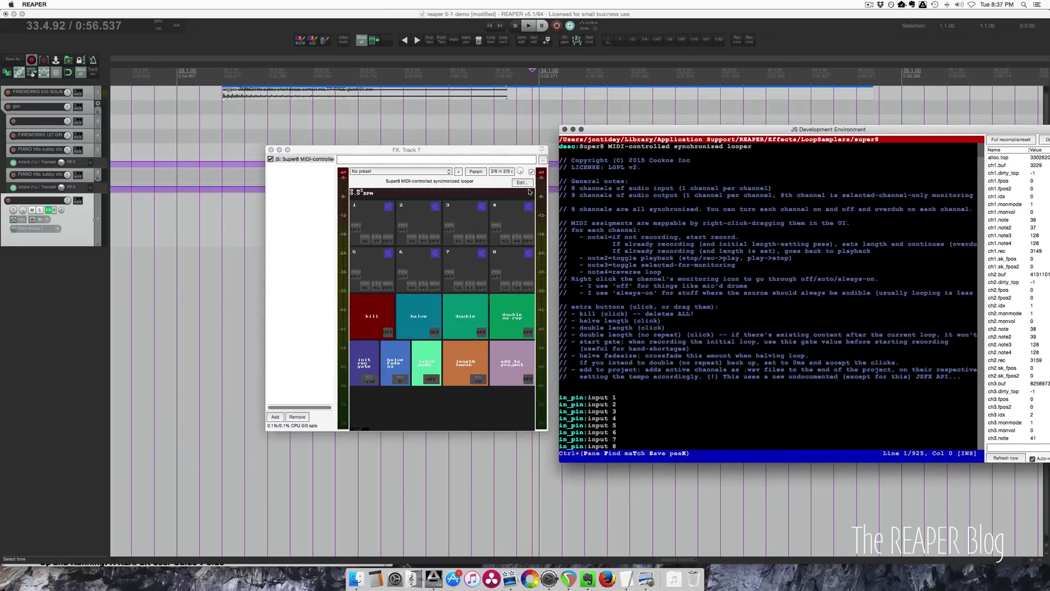
{"action": "left_click_drag", "start_coordinate": [642, 134], "coordinate": [607, 115]}
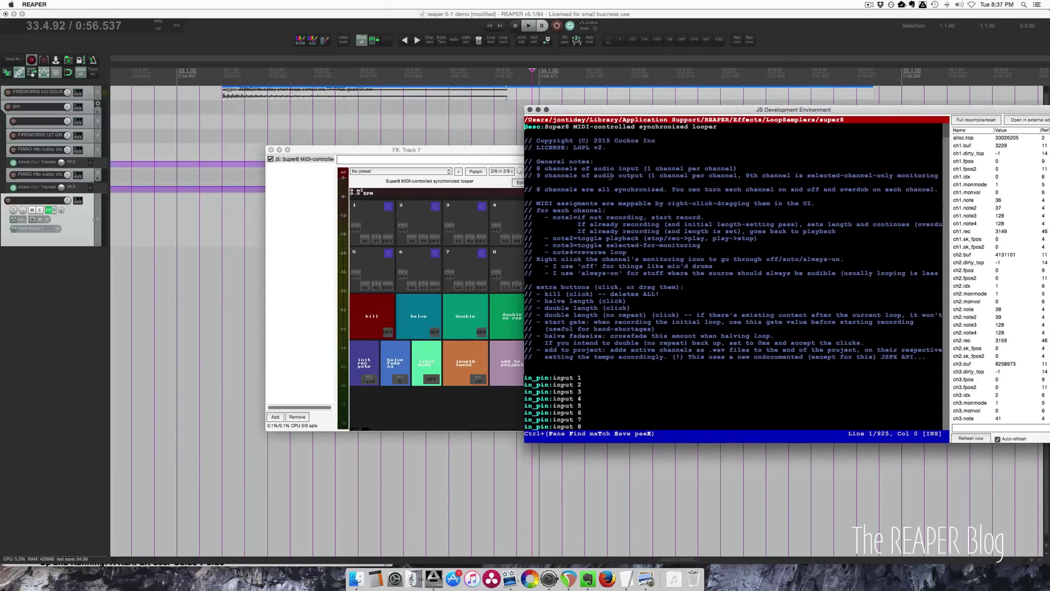
{"action": "left_click_drag", "start_coordinate": [747, 353], "coordinate": [569, 127]}
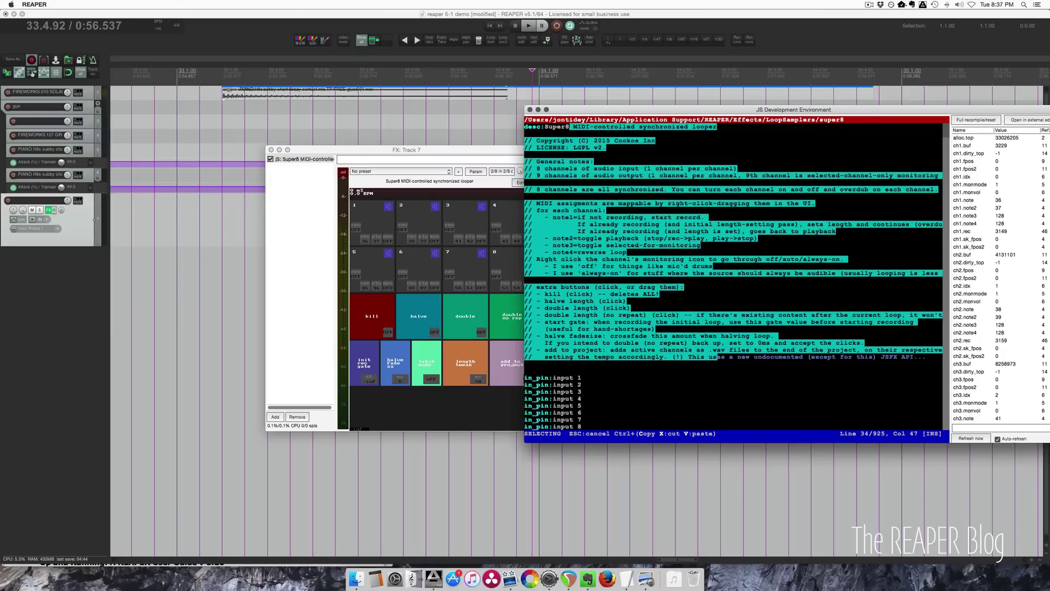
{"action": "left_click", "coordinate": [569, 126]}
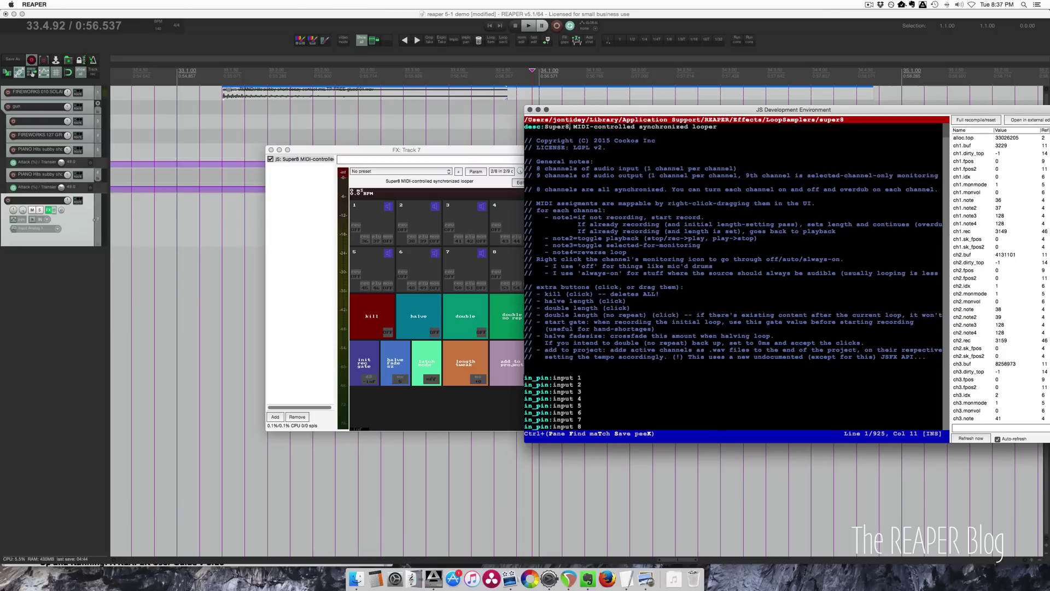
{"action": "left_click", "coordinate": [529, 111]}
Switch to TextEdit and highlight the JSFX and Keyboard lines and the first two MIDI lines of the feature notes
{"action": "key", "text": "super+Tab"}
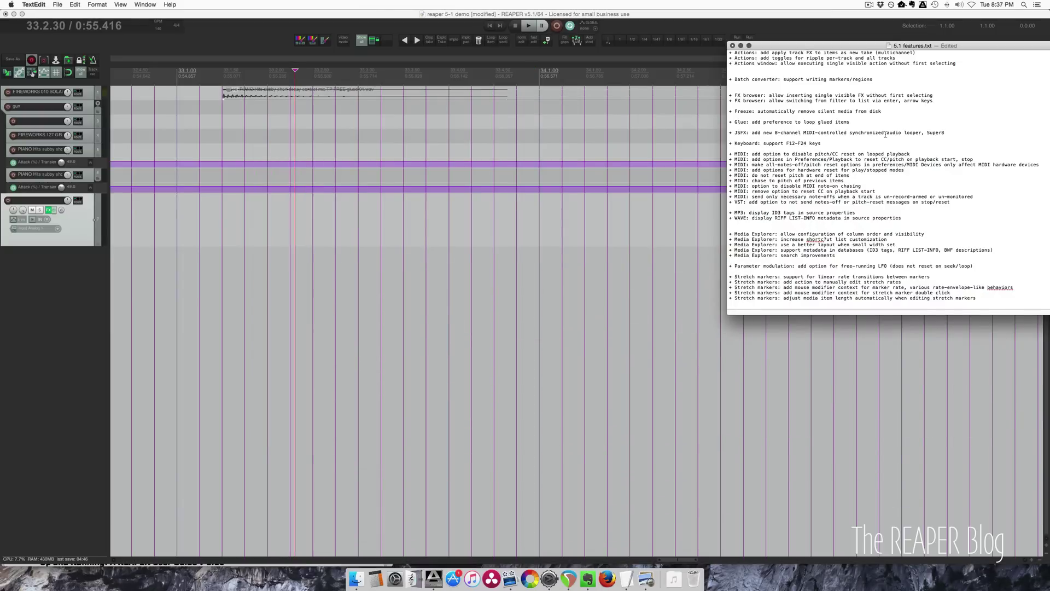
{"action": "left_click_drag", "start_coordinate": [821, 143], "coordinate": [729, 132]}
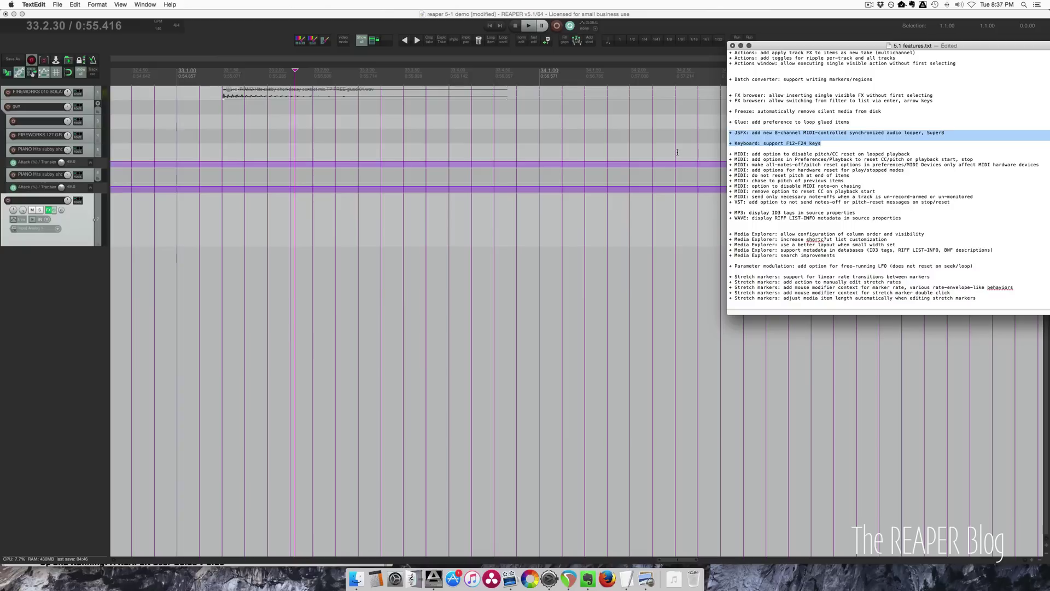
{"action": "left_click", "coordinate": [786, 144]}
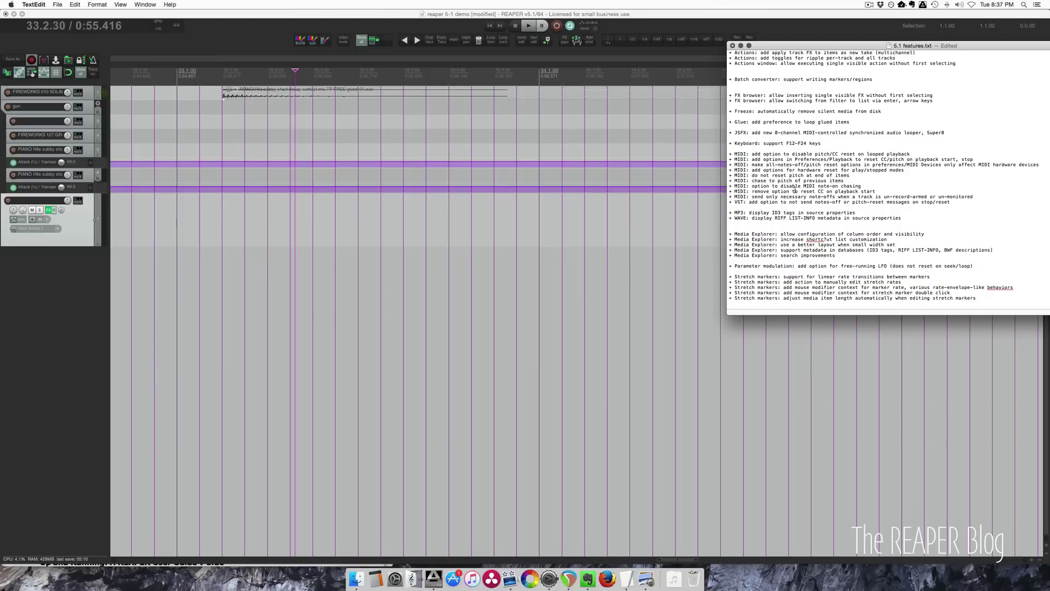
{"action": "left_click_drag", "start_coordinate": [752, 154], "coordinate": [857, 159]}
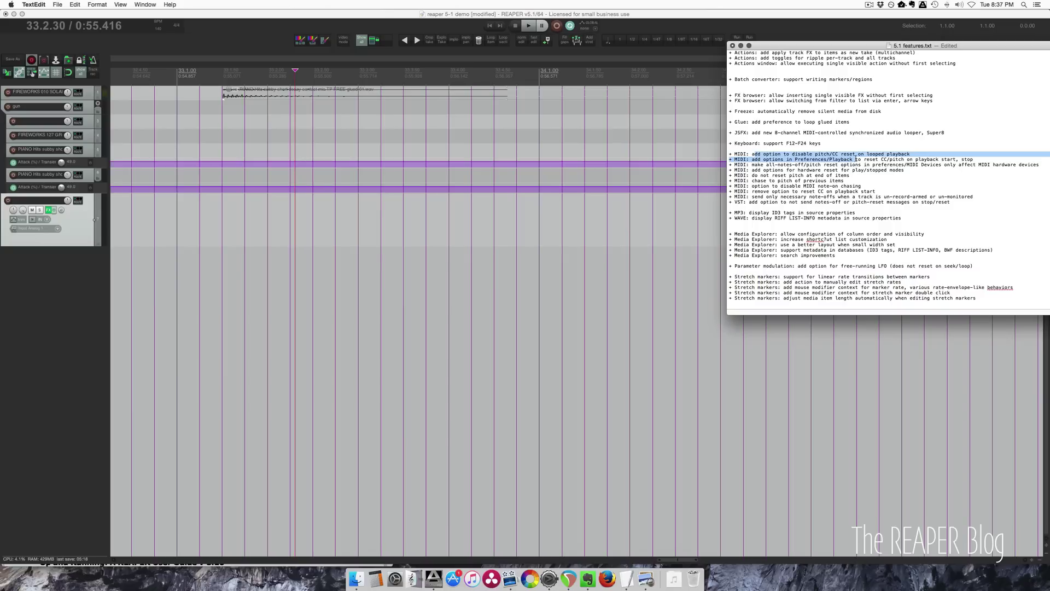
{"action": "left_click", "coordinate": [870, 174]}
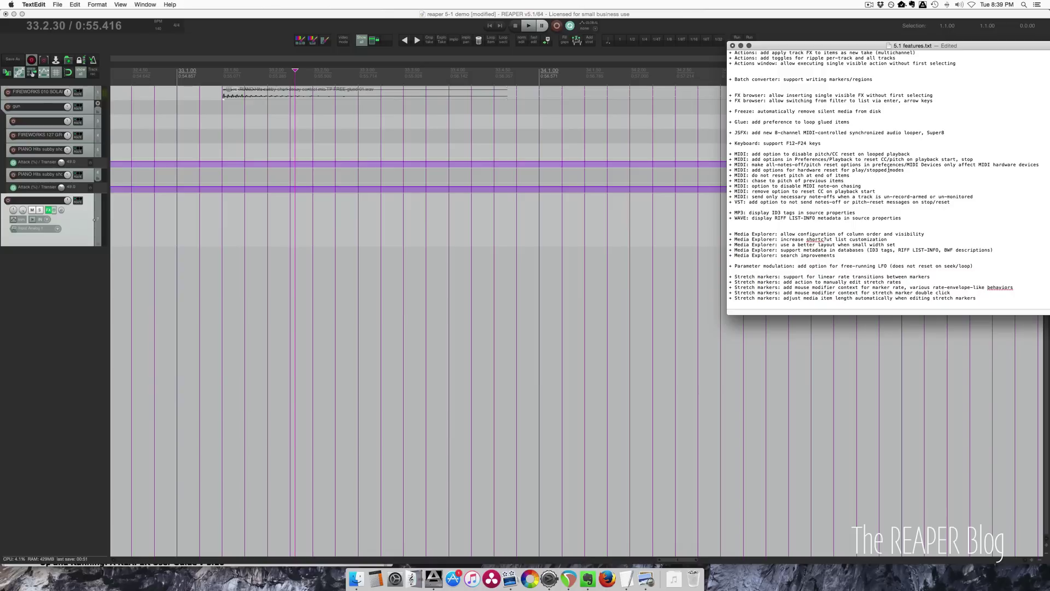
Return to REAPER, examine the reset options in the MIDI Devices preferences, and close the Preferences
{"action": "left_click", "coordinate": [616, 168]}
{"action": "left_click", "coordinate": [618, 167]}
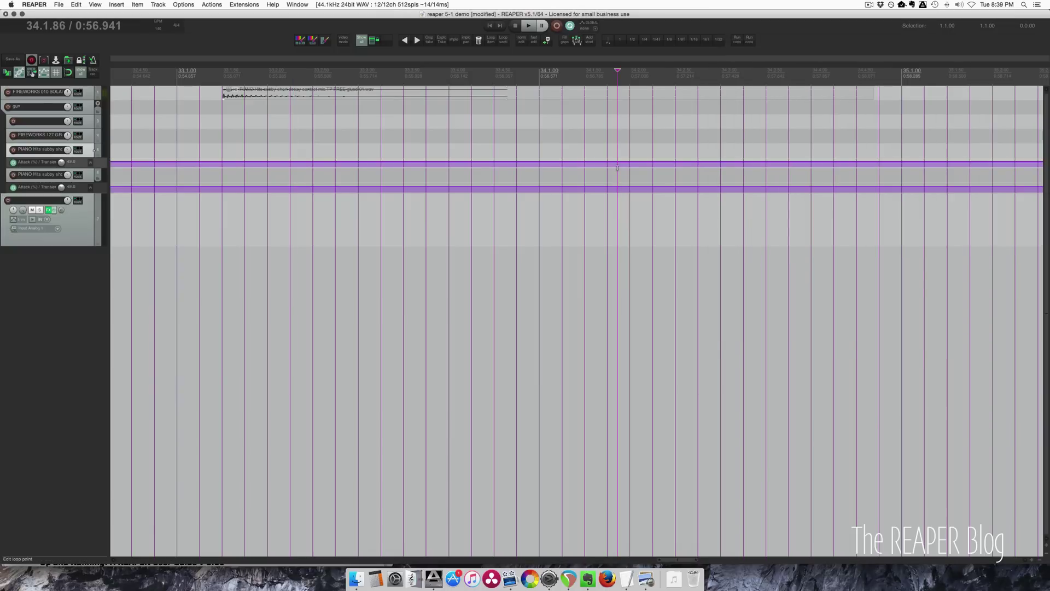
{"action": "key", "text": "question"}
{"action": "key", "text": "Escape"}
{"action": "key", "text": "super+comma"}
{"action": "left_click", "coordinate": [270, 367]}
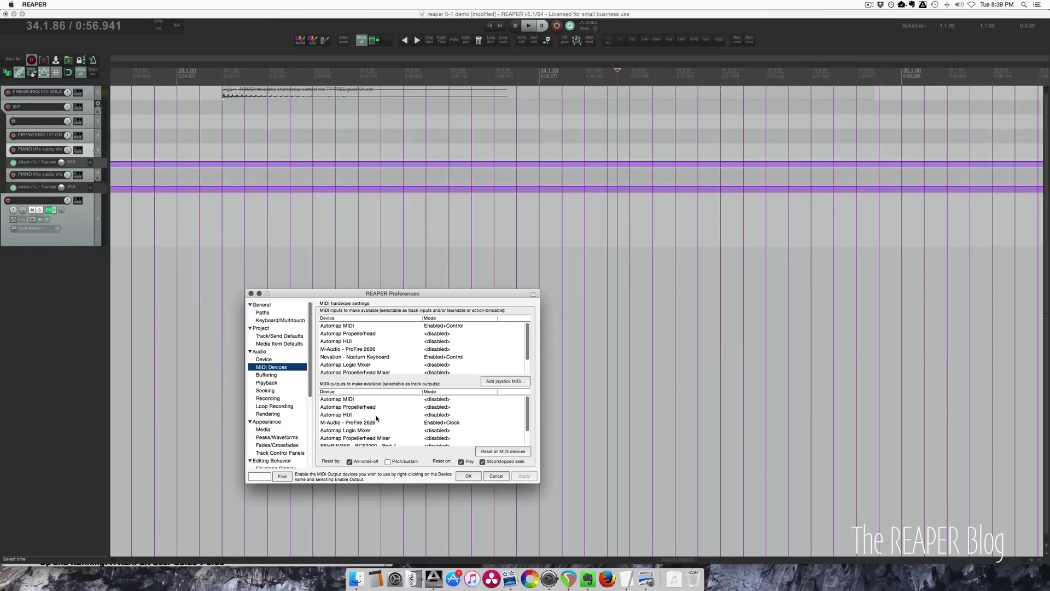
{"action": "mouse_move", "coordinate": [399, 464]}
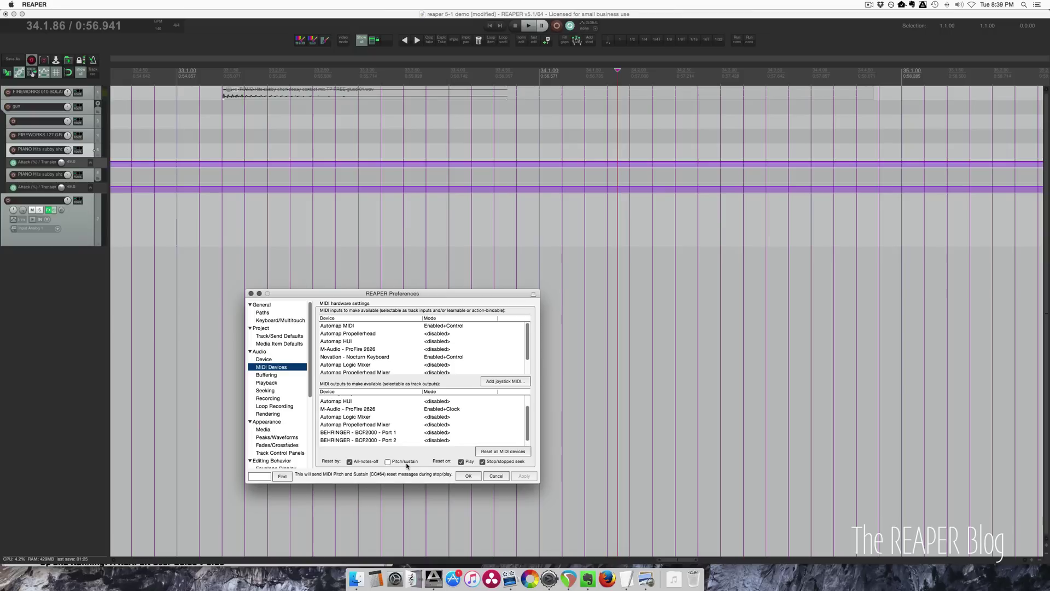
{"action": "left_click", "coordinate": [473, 477]}
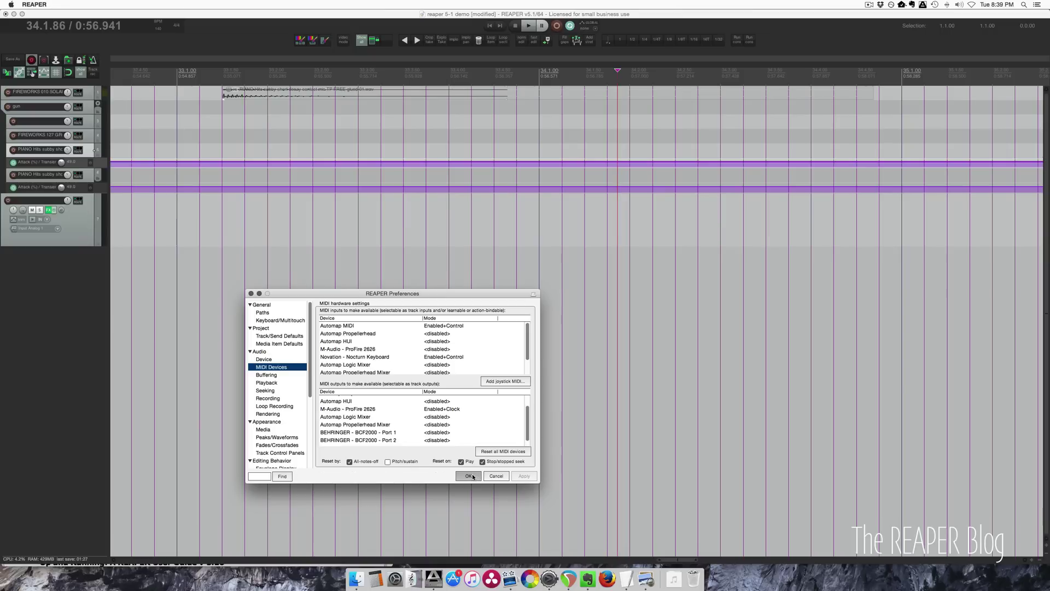
Switch to TextEdit, highlight the WAVE metadata line in the feature notes, and return to REAPER
{"action": "left_click", "coordinate": [361, 258]}
{"action": "scroll", "coordinate": [378, 269], "scroll_direction": "down", "scroll_amount": 5}
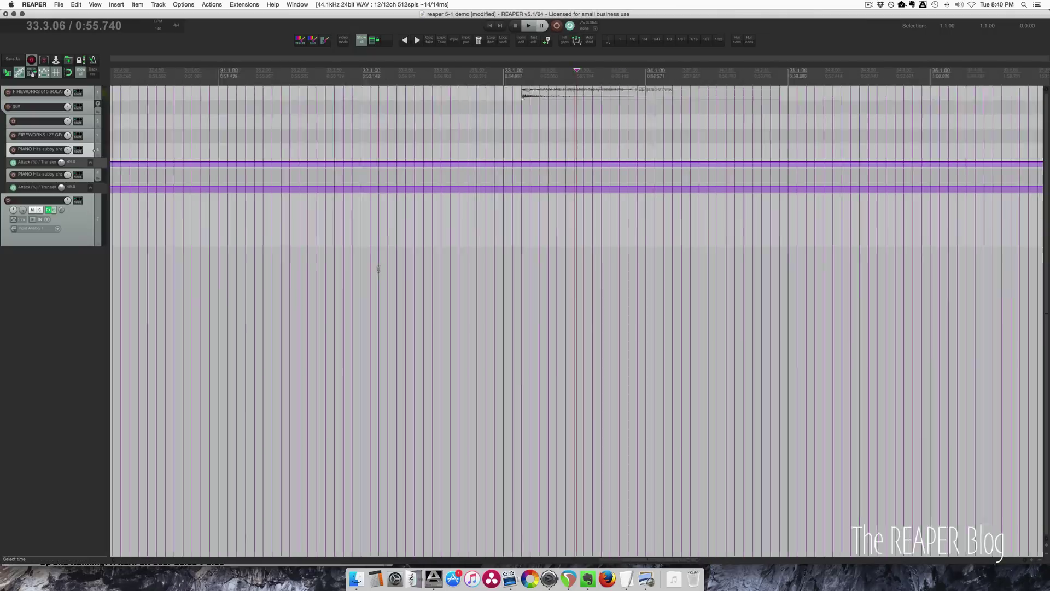
{"action": "key", "text": "super+Tab"}
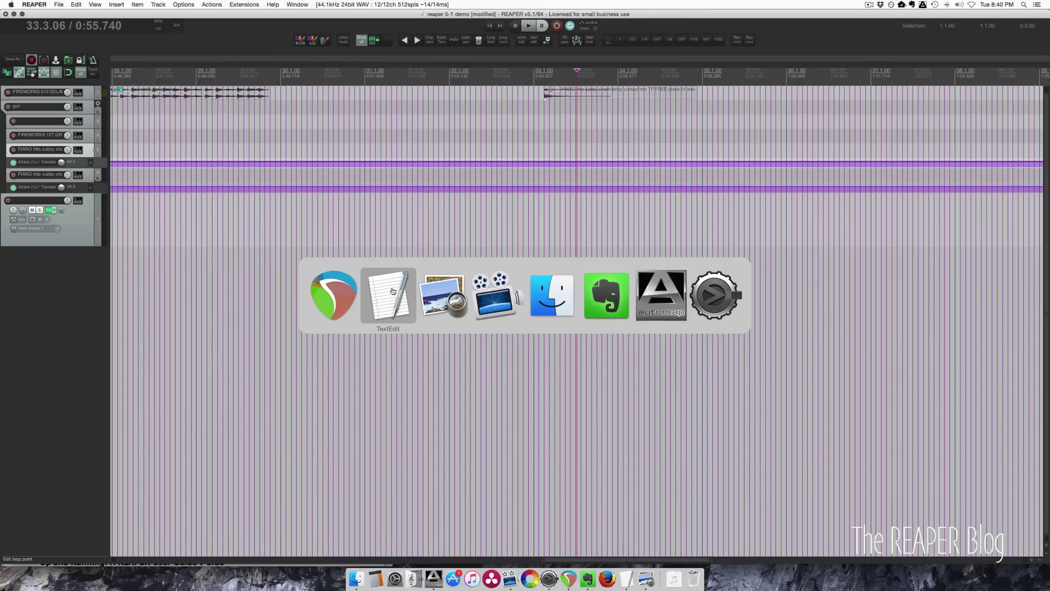
{"action": "left_click", "coordinate": [832, 219]}
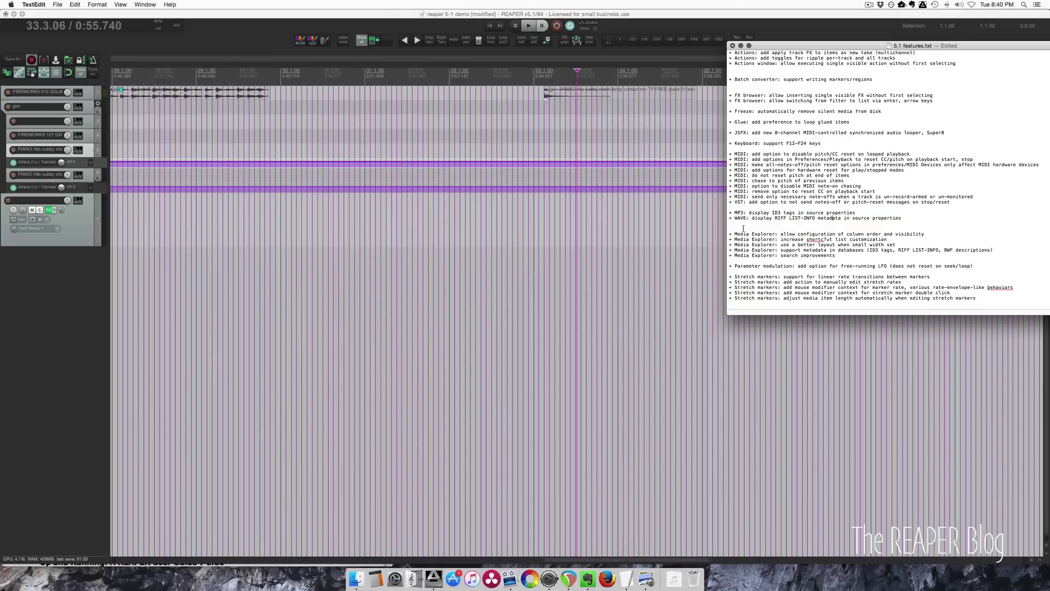
{"action": "left_click_drag", "start_coordinate": [752, 218], "coordinate": [776, 226]}
{"action": "left_click", "coordinate": [778, 227]}
{"action": "left_click", "coordinate": [419, 248]}
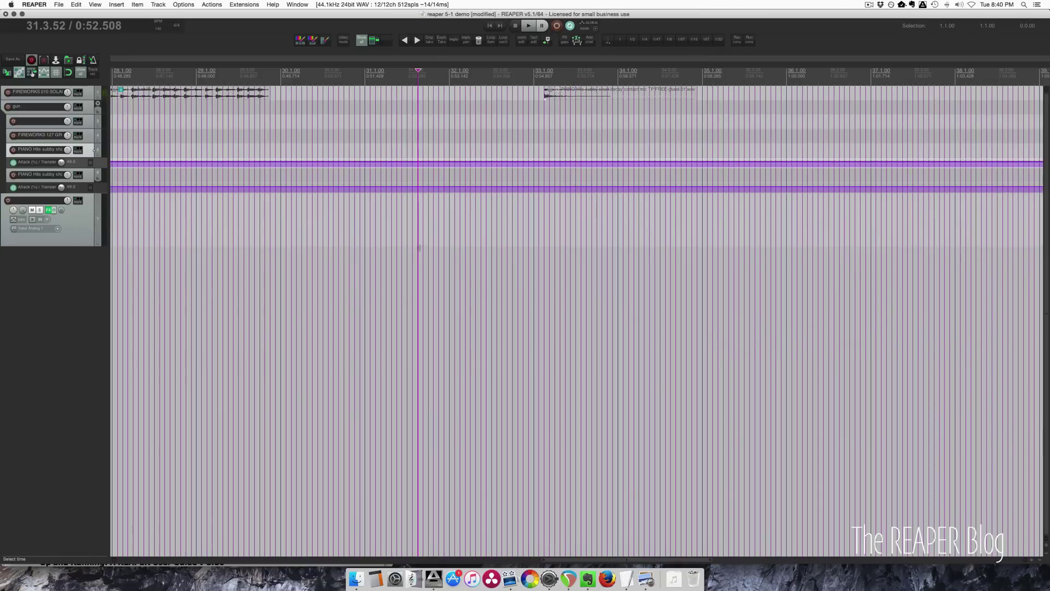
Browse the Media Explorer to /Volumes/Music/2004 The Curse and add "01 - Blood Children (An Introduction).mp3" to the empty track inside the folder
{"action": "key", "text": "super+alt+x"}
{"action": "left_click", "coordinate": [29, 356]}
{"action": "left_click", "coordinate": [28, 353]}
{"action": "left_click", "coordinate": [98, 274]}
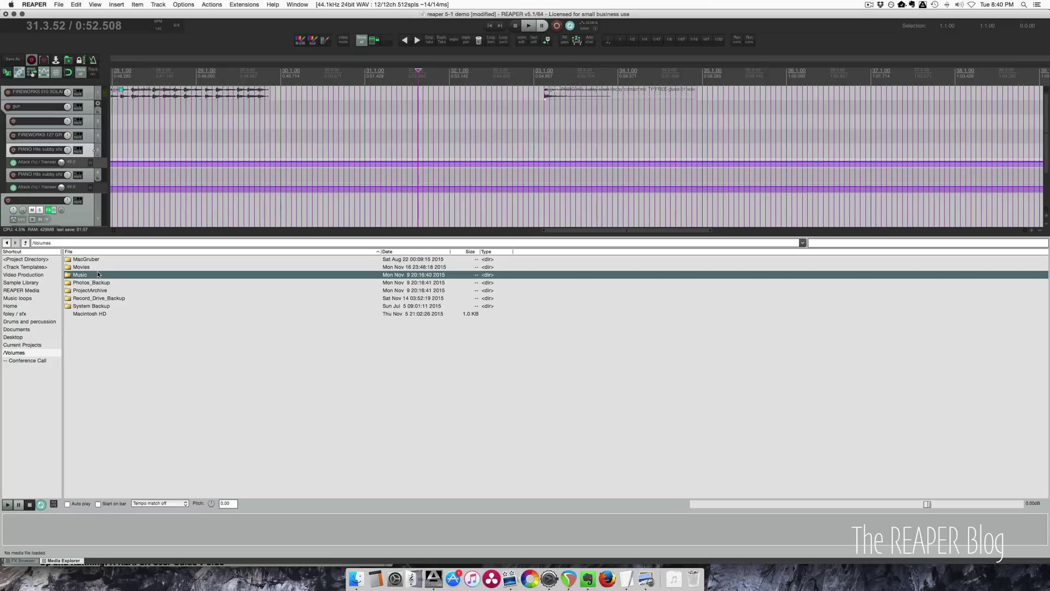
{"action": "double_click", "coordinate": [98, 274]}
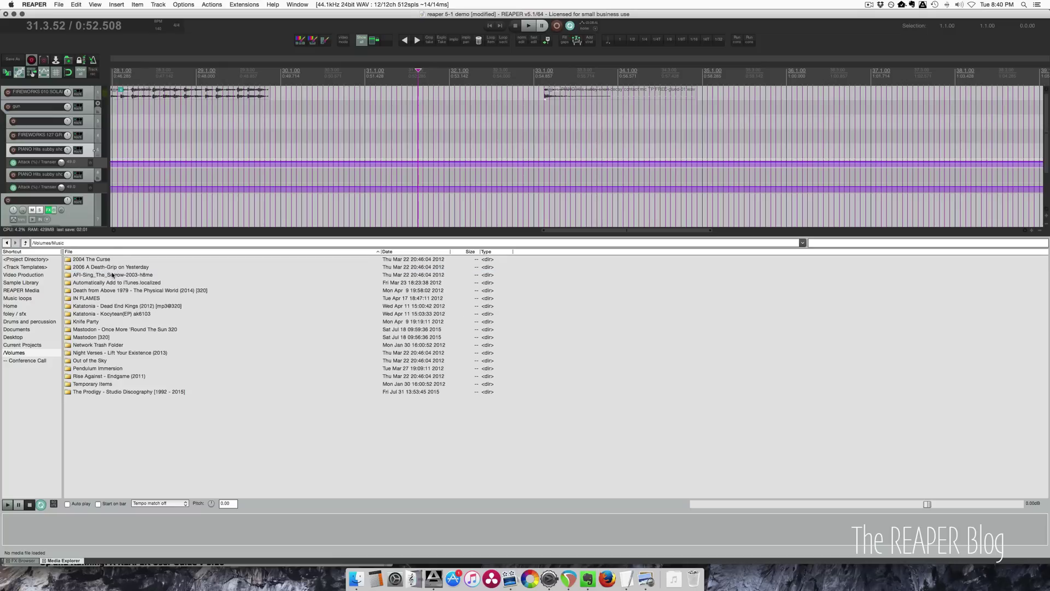
{"action": "double_click", "coordinate": [92, 259]}
{"action": "left_click_drag", "start_coordinate": [109, 260], "coordinate": [439, 117]}
Open the MP3 item's source properties, examine its ID3 tags, and close the properties
{"action": "right_click", "coordinate": [506, 121]}
{"action": "left_click", "coordinate": [532, 145]}
{"action": "scroll", "coordinate": [512, 203], "scroll_direction": "down", "scroll_amount": 1}
{"action": "left_click_drag", "start_coordinate": [464, 165], "coordinate": [501, 183]}
{"action": "left_click", "coordinate": [499, 208]}
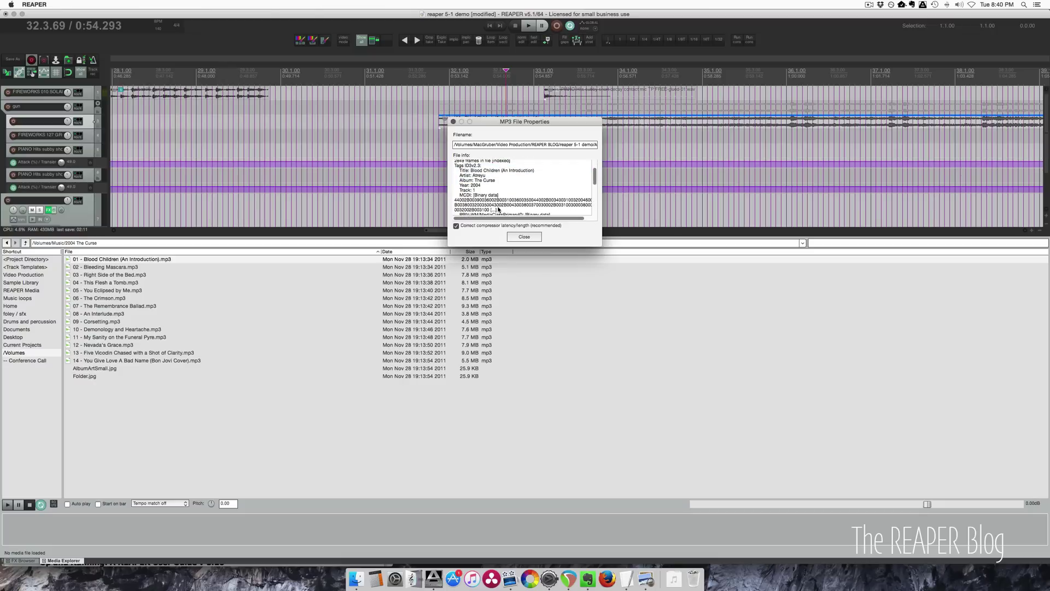
{"action": "left_click", "coordinate": [526, 238]}
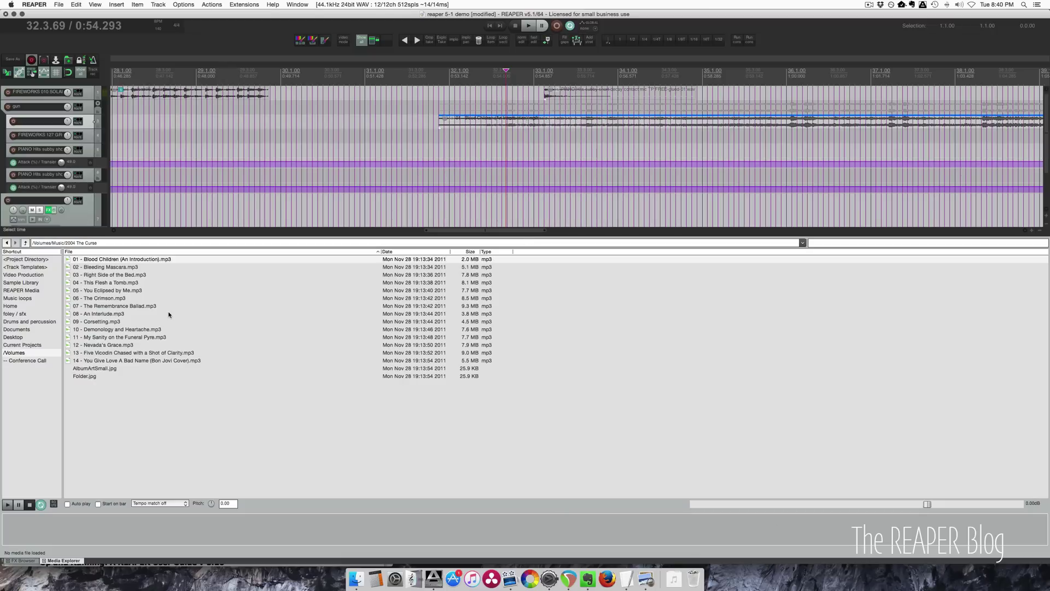
Open the Conference Call database in the Media Explorer and examine the metadata columns for the footsteps sound files
{"action": "key", "text": "super+Tab"}
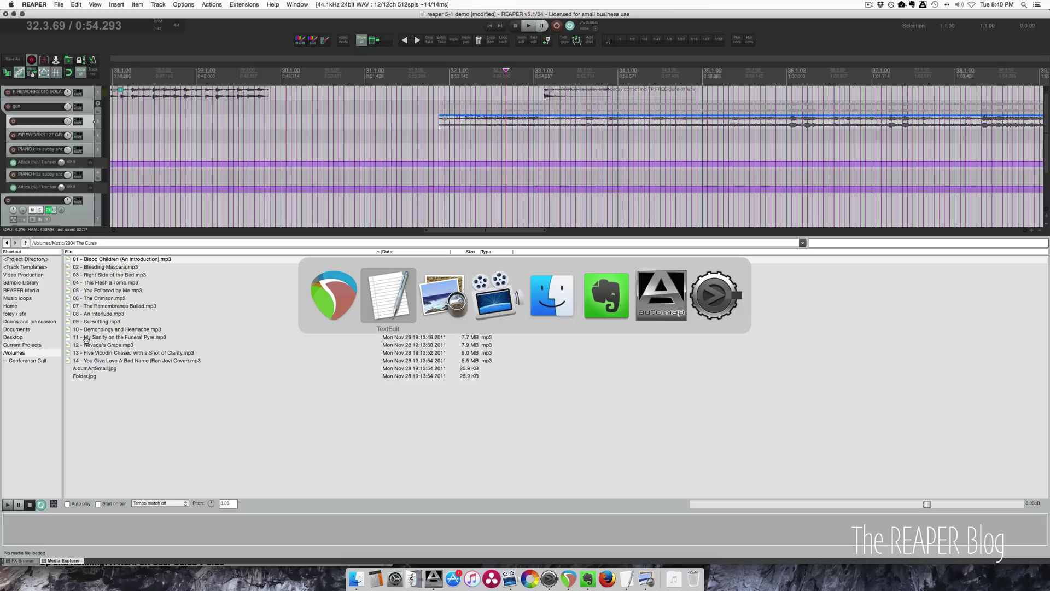
{"action": "key", "text": "super+shift+Tab"}
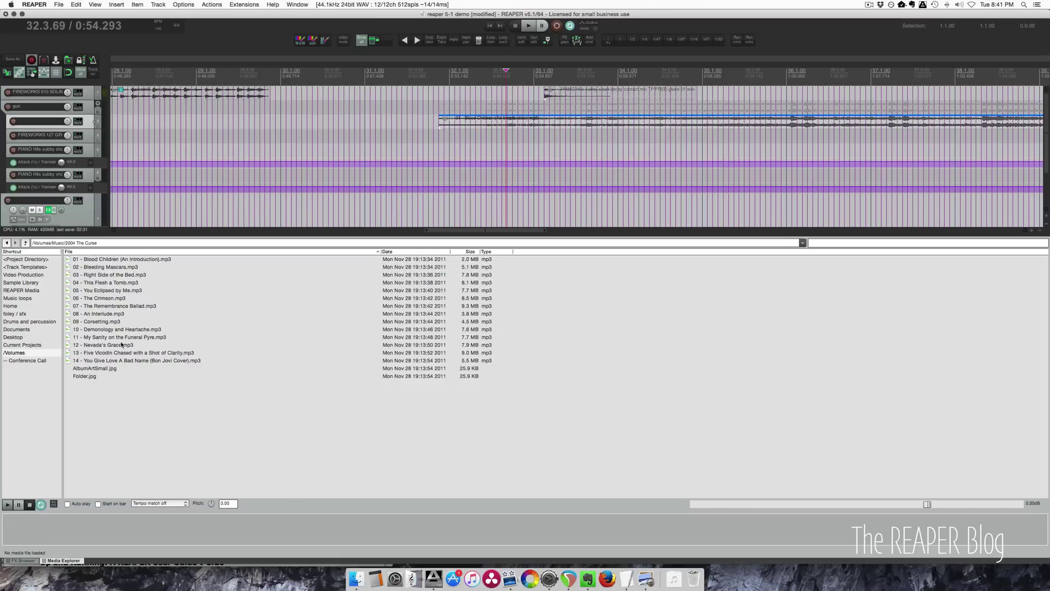
{"action": "left_click", "coordinate": [34, 359]}
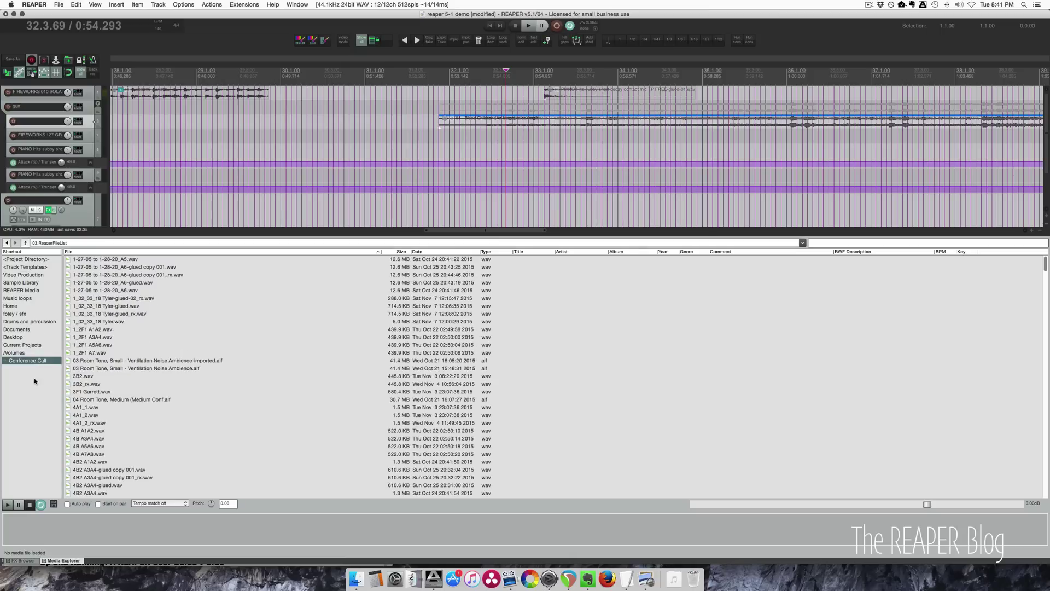
{"action": "scroll", "coordinate": [314, 399], "scroll_direction": "down", "scroll_amount": 1}
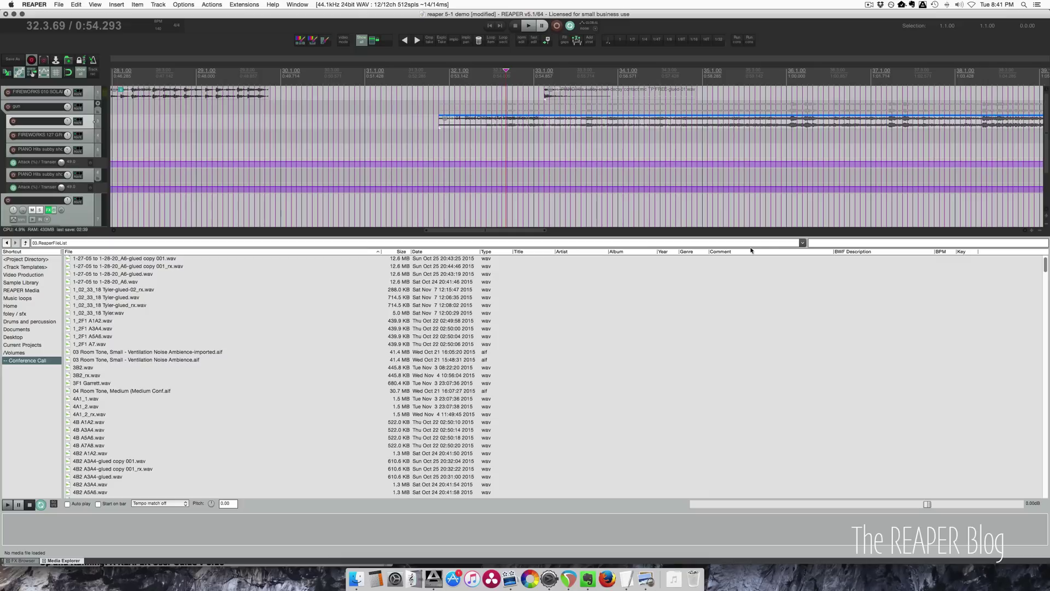
{"action": "scroll", "coordinate": [588, 301], "scroll_direction": "down", "scroll_amount": 20}
{"action": "scroll", "coordinate": [584, 307], "scroll_direction": "down", "scroll_amount": 20}
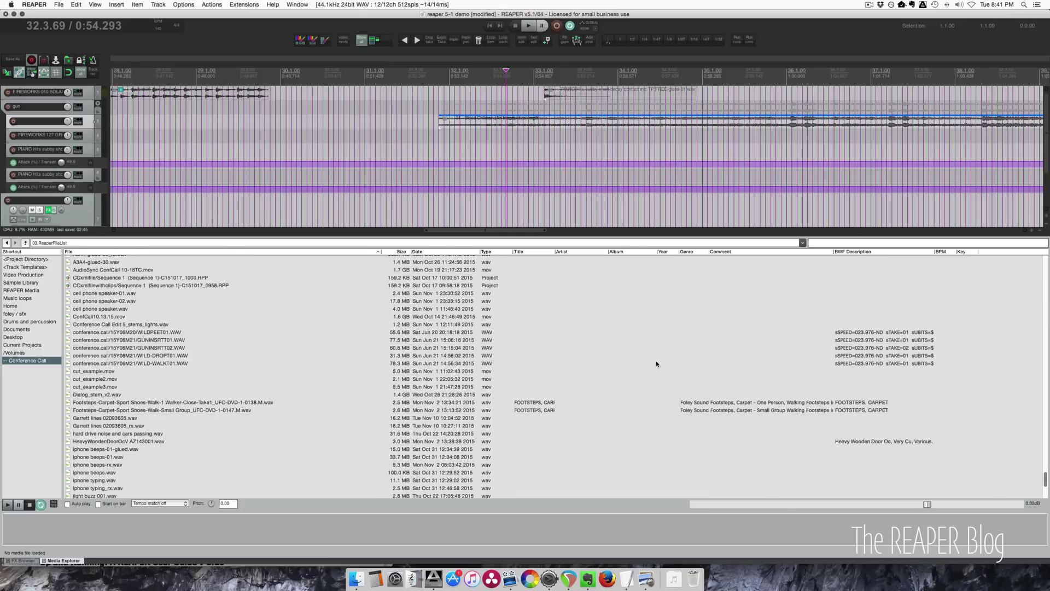
{"action": "left_click", "coordinate": [690, 402]}
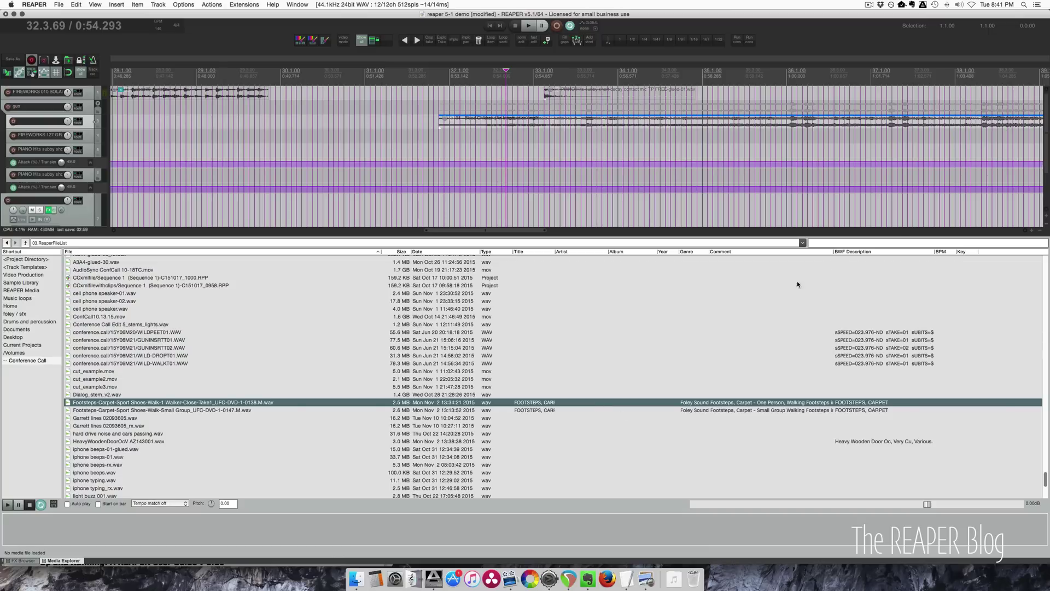
Examine the Media Explorer's options, including search and auto-advance to the next file after preview, without changing any of them
{"action": "right_click", "coordinate": [731, 311]}
{"action": "key", "text": "Escape"}
{"action": "key", "text": "l"}
{"action": "right_click", "coordinate": [518, 507]}
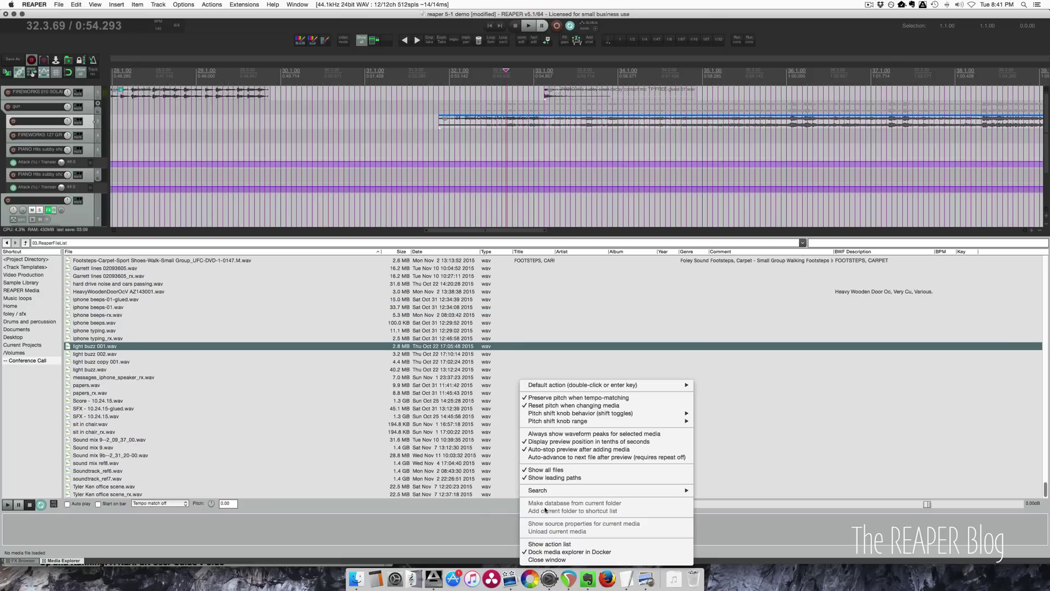
{"action": "mouse_move", "coordinate": [607, 492]}
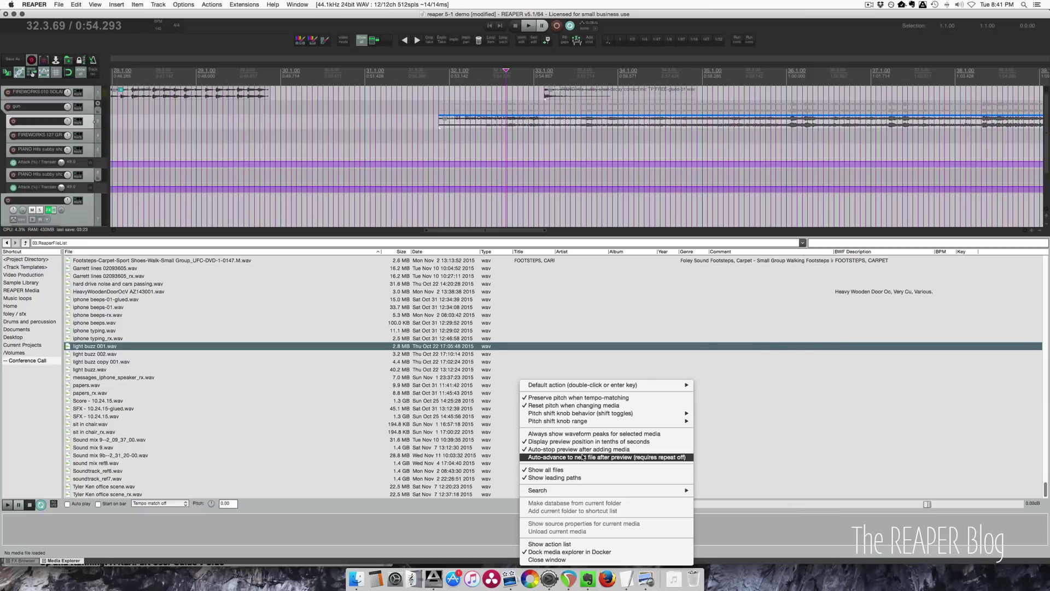
{"action": "left_click", "coordinate": [503, 506]}
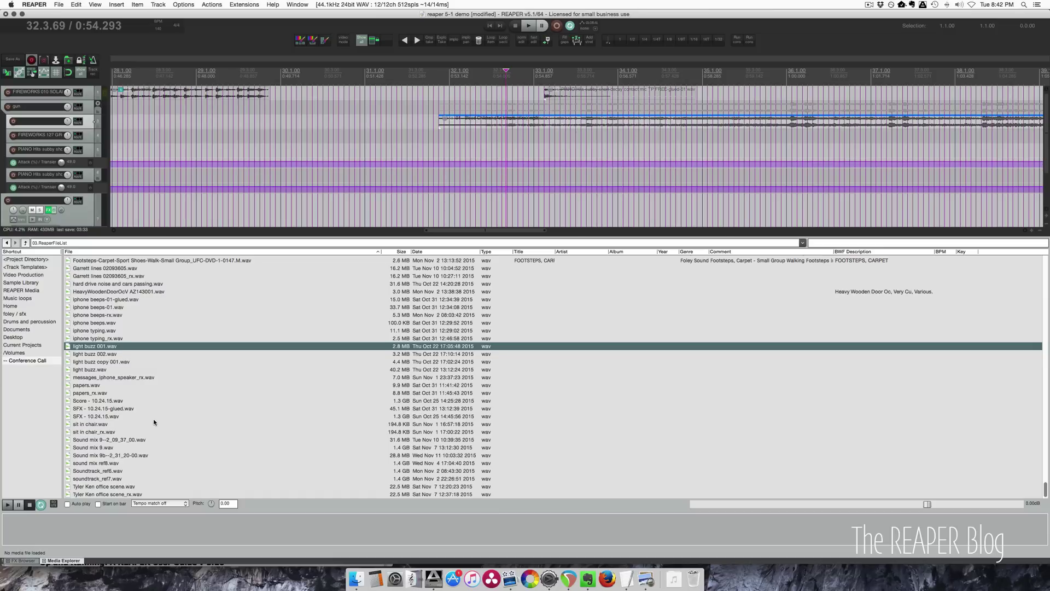
Switch to TextEdit, highlight the first three Media Explorer lines of the feature notes, and return to REAPER
{"action": "key", "text": "super+Tab"}
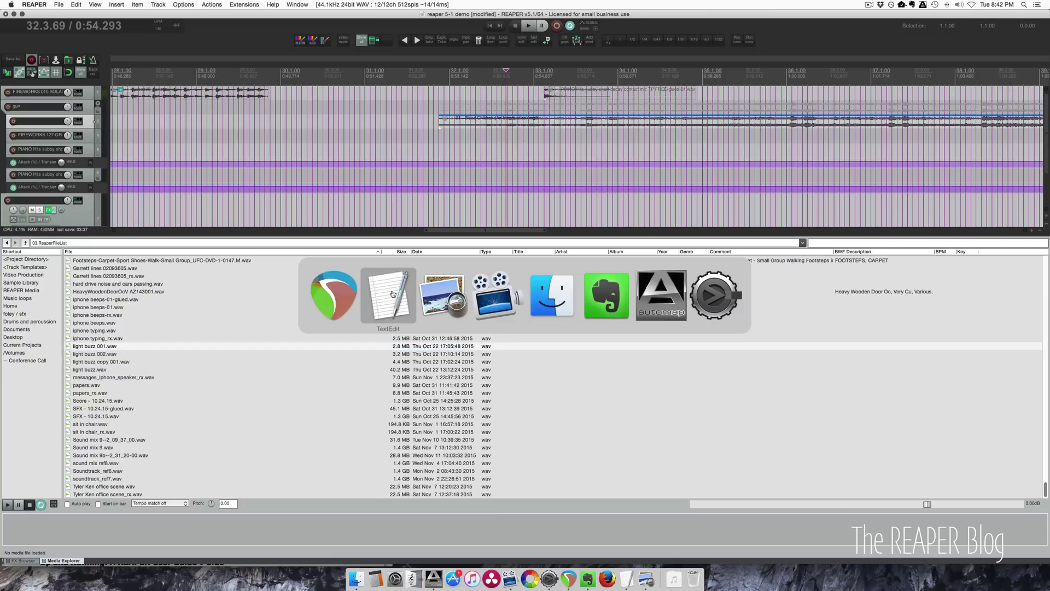
{"action": "left_click", "coordinate": [388, 295]}
{"action": "scroll", "coordinate": [743, 190], "scroll_direction": "down", "scroll_amount": 2}
{"action": "scroll", "coordinate": [744, 191], "scroll_direction": "up", "scroll_amount": 2}
{"action": "left_click_drag", "start_coordinate": [781, 235], "coordinate": [819, 244]}
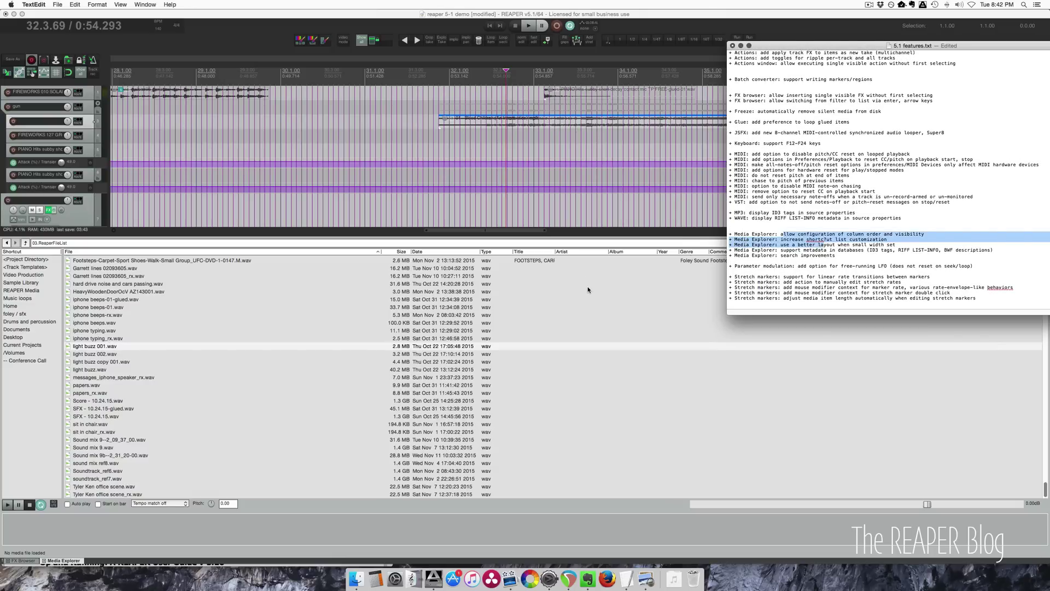
{"action": "key", "text": "super+Tab"}
Hide the Key and BPM columns in the Media Explorer and move the Album column ahead of Artist
{"action": "right_click", "coordinate": [583, 254]}
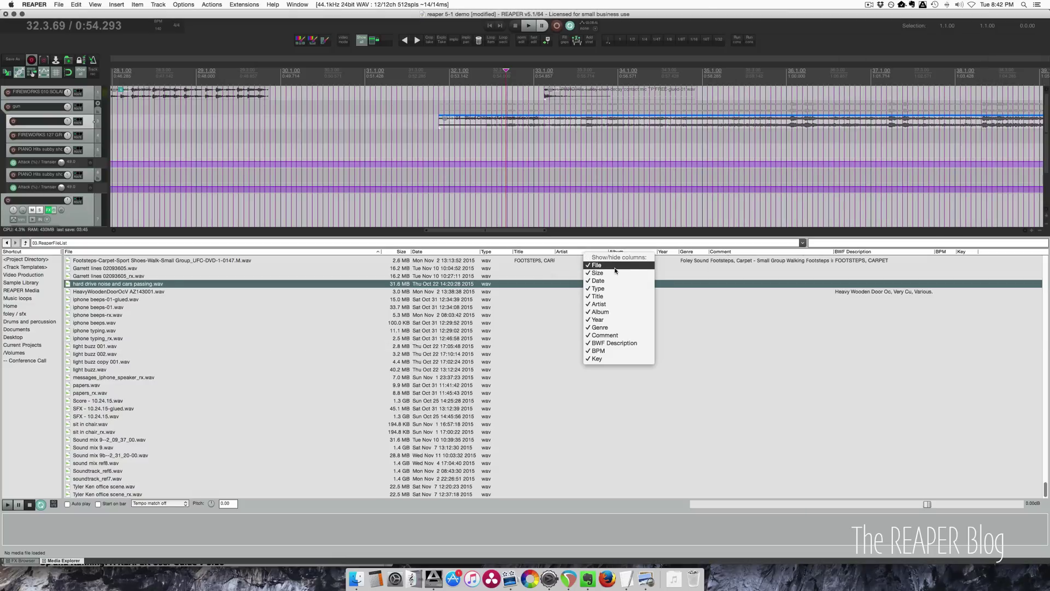
{"action": "left_click", "coordinate": [614, 359]}
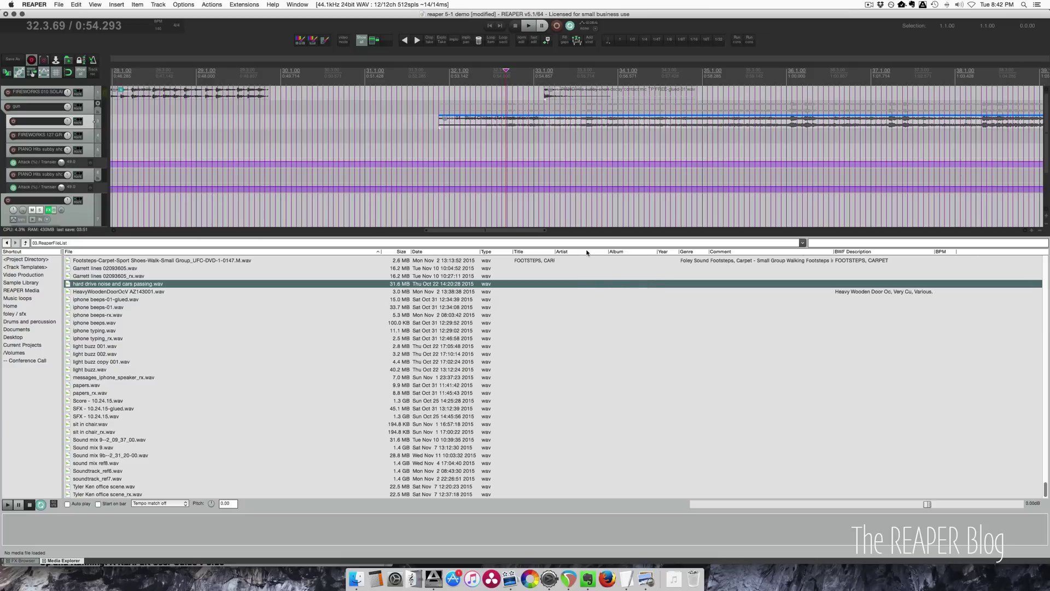
{"action": "right_click", "coordinate": [587, 253]}
{"action": "left_click", "coordinate": [626, 349]}
{"action": "left_click_drag", "start_coordinate": [626, 253], "coordinate": [563, 253]}
Switch to TextEdit, highlight the Media Explorer shortcut list customization line, and return to REAPER
{"action": "key", "text": "super+Tab"}
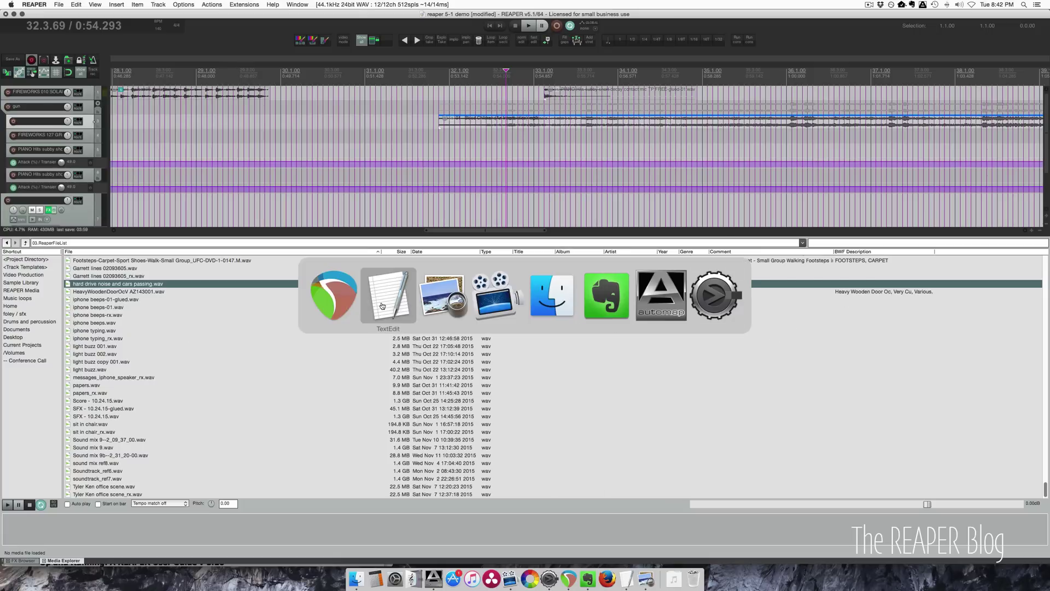
{"action": "left_click", "coordinate": [807, 250]}
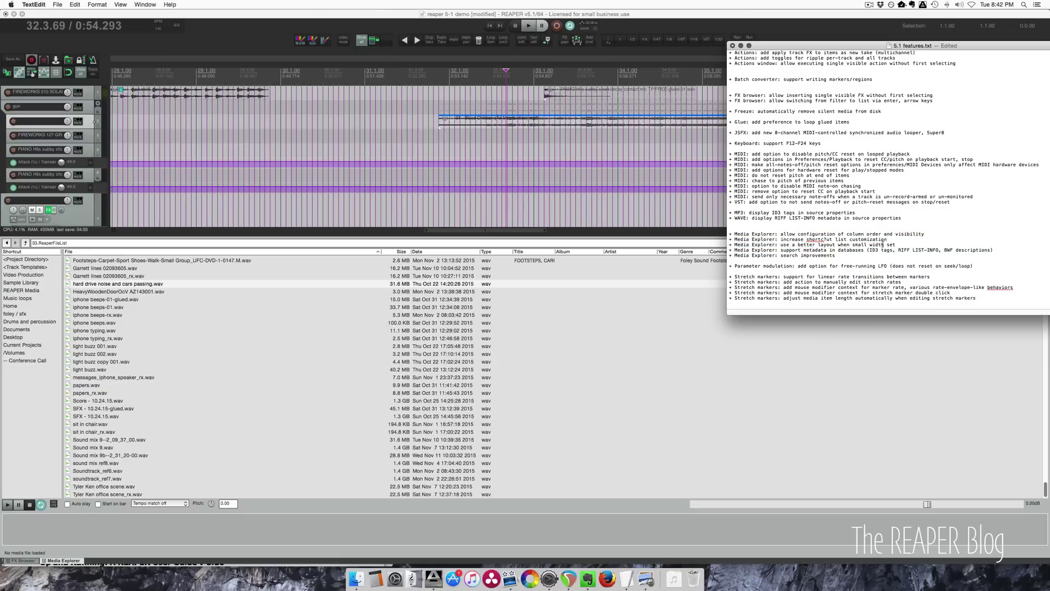
{"action": "left_click_drag", "start_coordinate": [886, 239], "coordinate": [743, 236]}
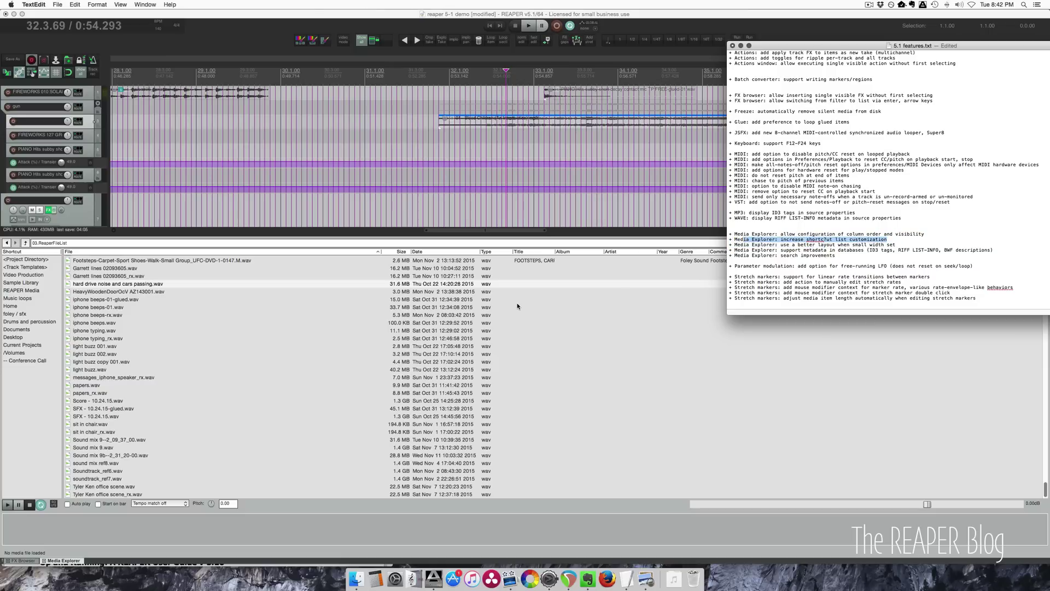
{"action": "left_click", "coordinate": [32, 366]}
Move the Desktop shortcut directly below <Project Directory>, and sort the shortcut list twice to toggle its order
{"action": "left_click", "coordinate": [25, 353]}
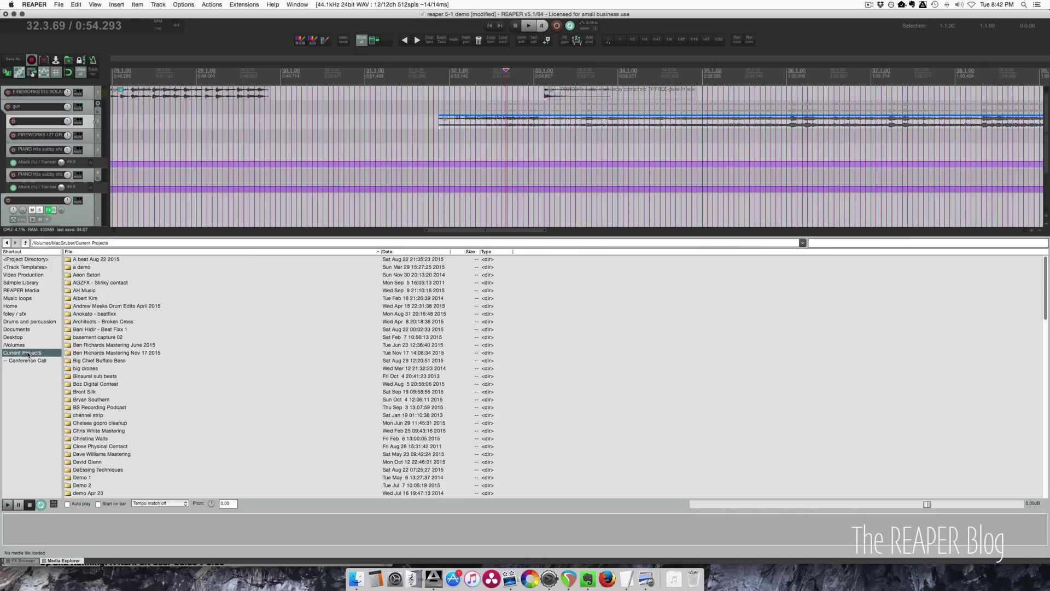
{"action": "left_click_drag", "start_coordinate": [27, 354], "coordinate": [22, 268]}
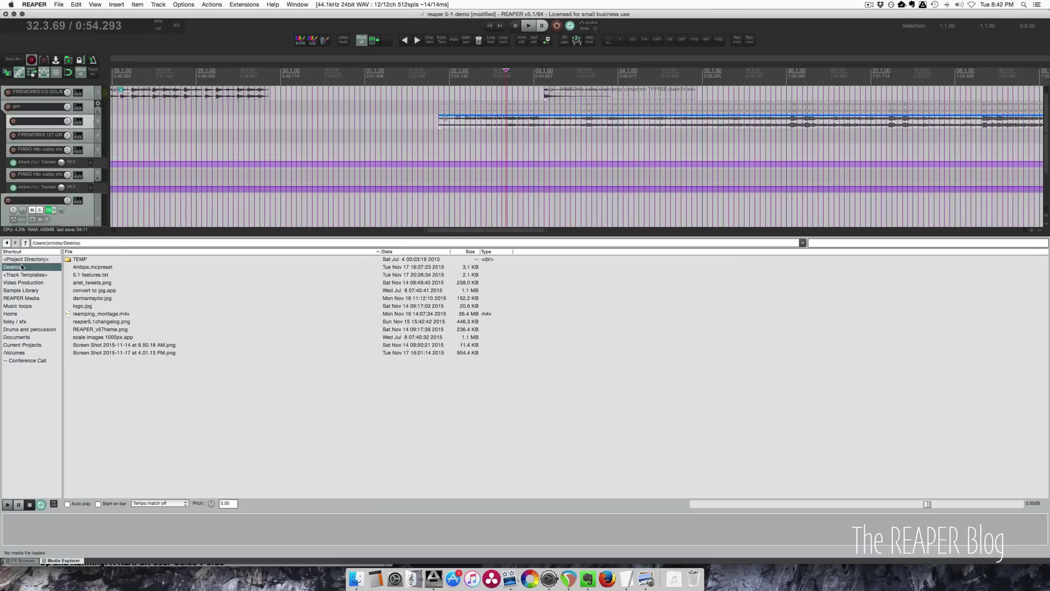
{"action": "right_click", "coordinate": [33, 385]}
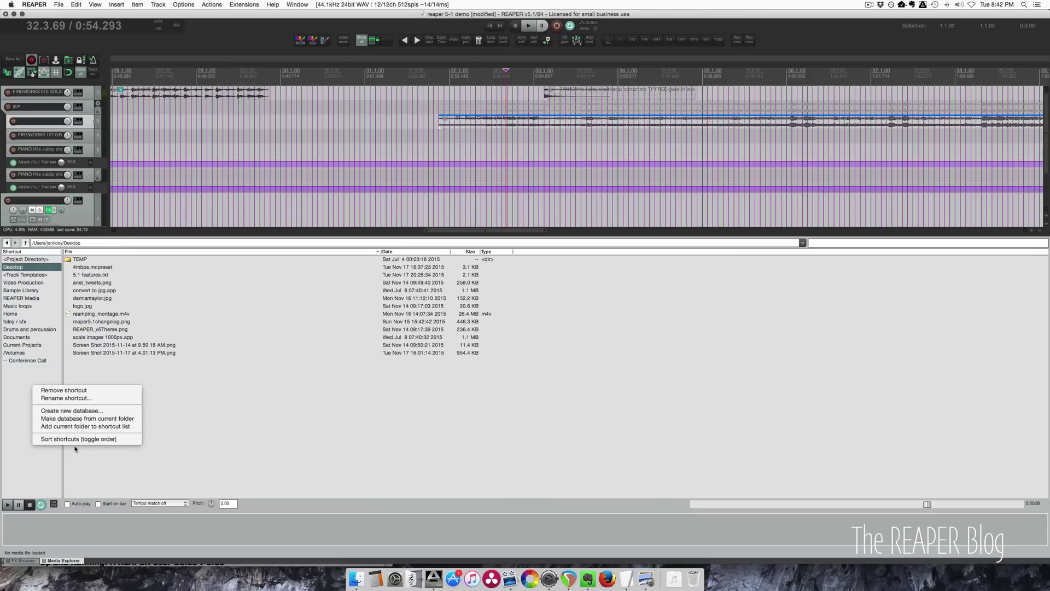
{"action": "left_click", "coordinate": [127, 439]}
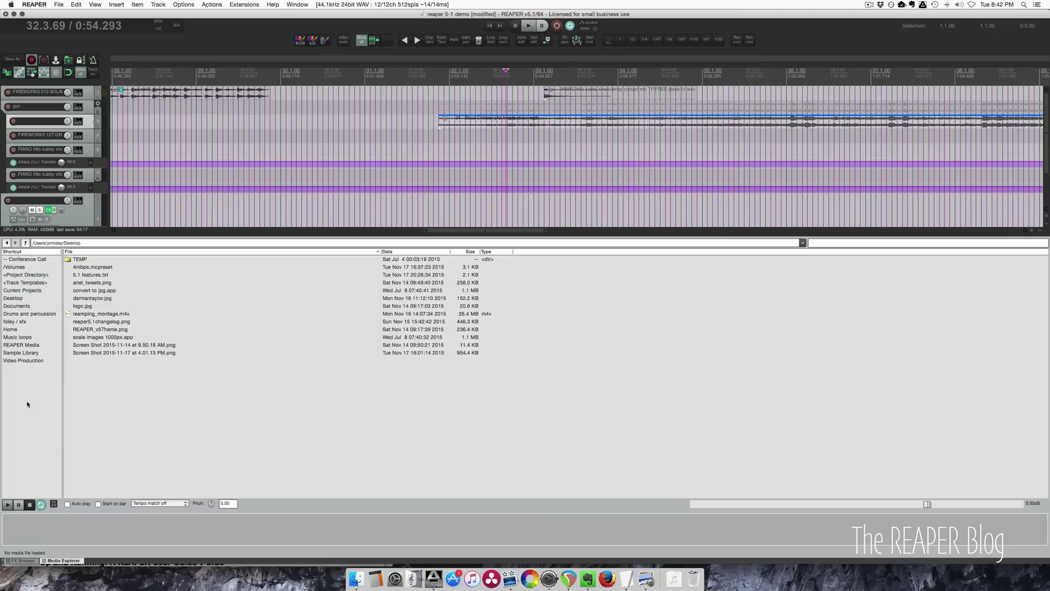
{"action": "right_click", "coordinate": [31, 397]}
{"action": "left_click", "coordinate": [69, 430]}
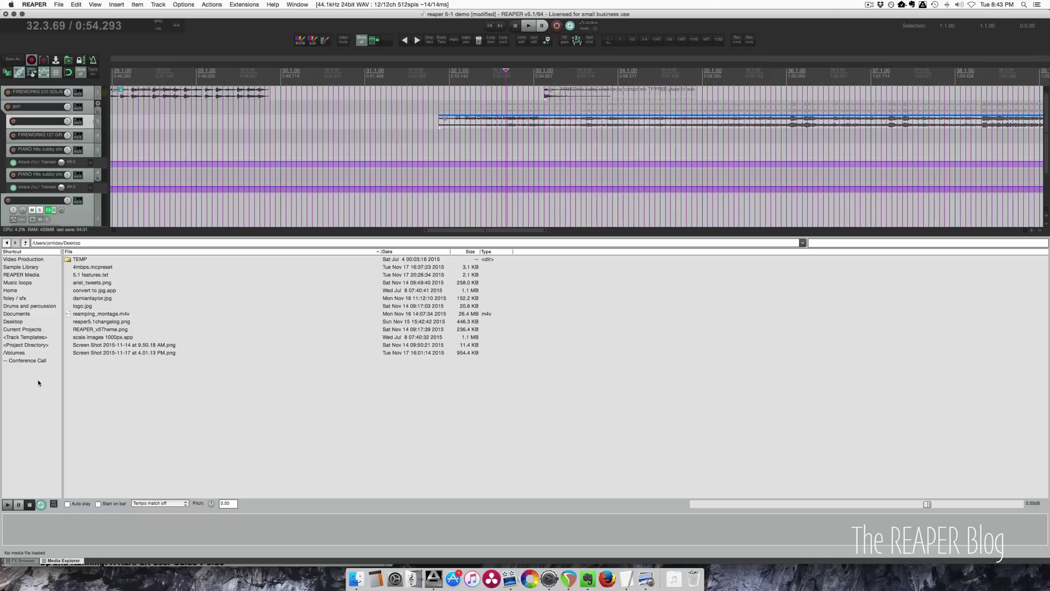
Reopen the Conference Call database, and collapse and restore the Media Explorer's shortcut list
{"action": "right_click", "coordinate": [26, 344]}
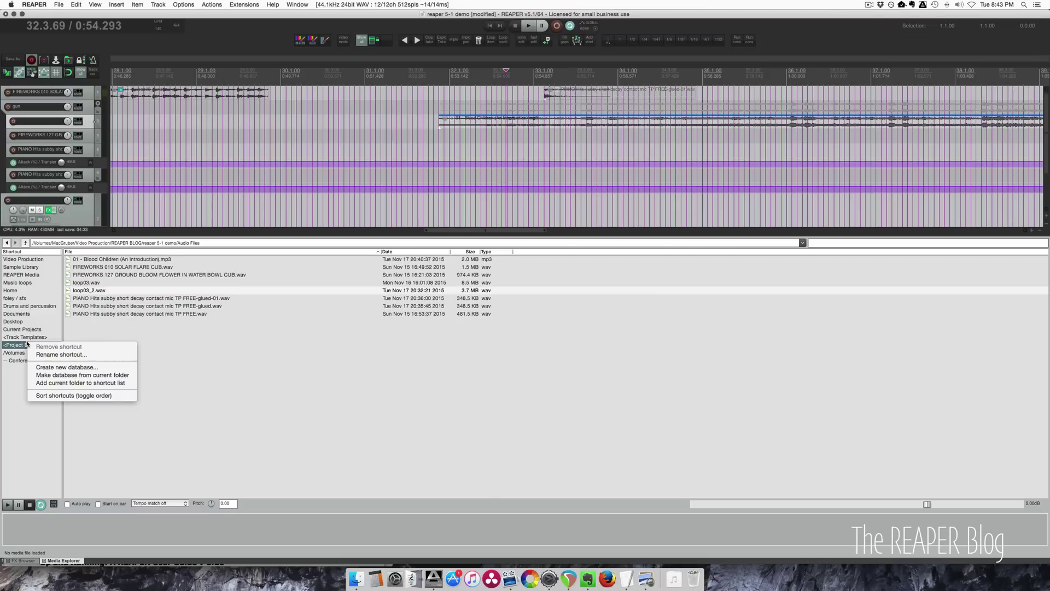
{"action": "left_click", "coordinate": [57, 360]}
{"action": "left_click_drag", "start_coordinate": [63, 361], "coordinate": [1, 356]}
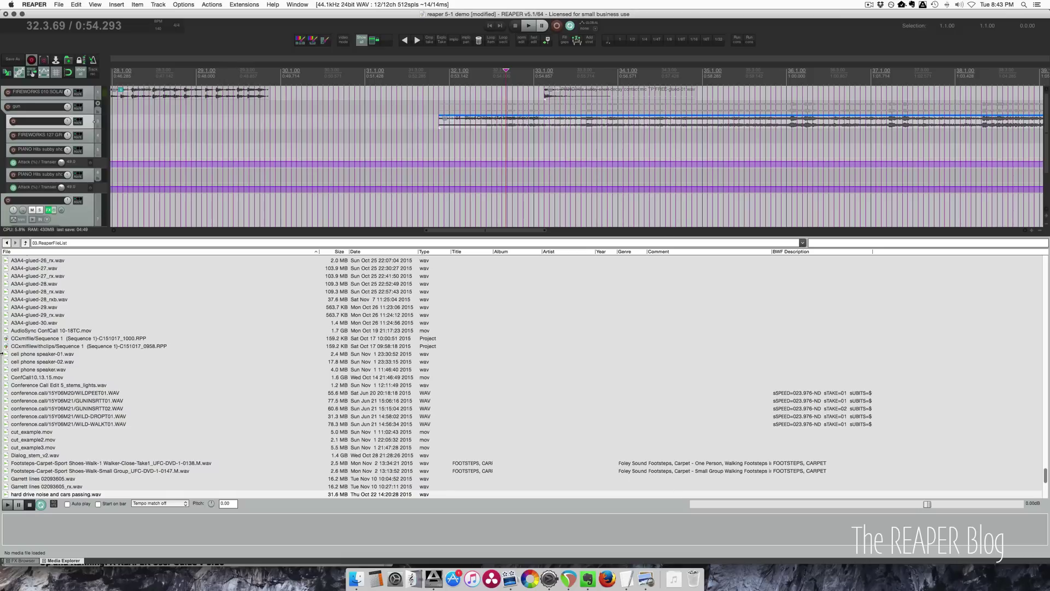
{"action": "left_click", "coordinate": [2, 353]}
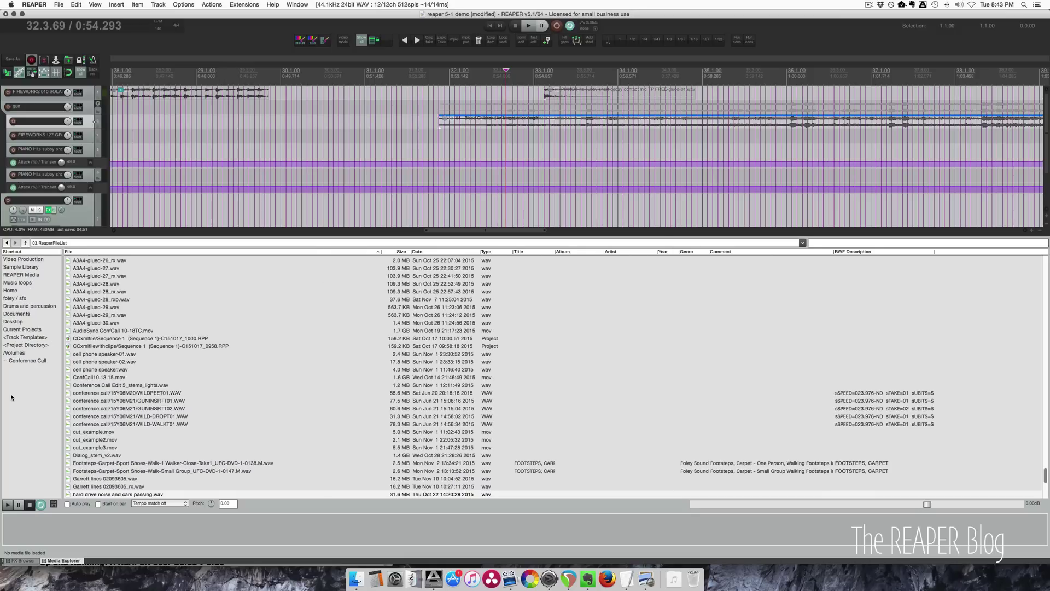
Activate the Media Explorer's search field and check the feature notes in TextEdit
{"action": "left_click", "coordinate": [834, 243]}
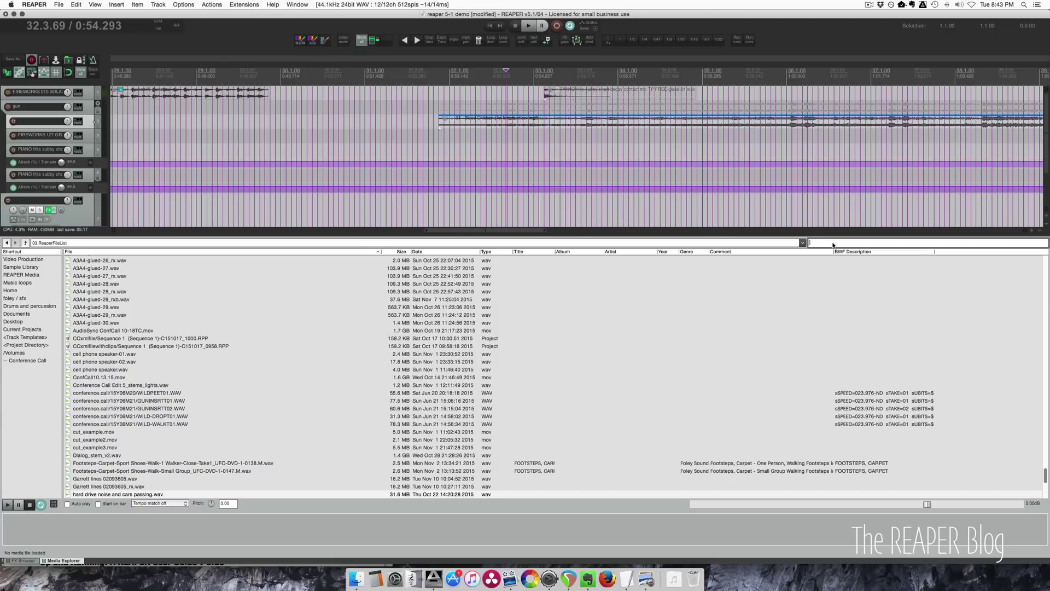
{"action": "key", "text": "super+Tab"}
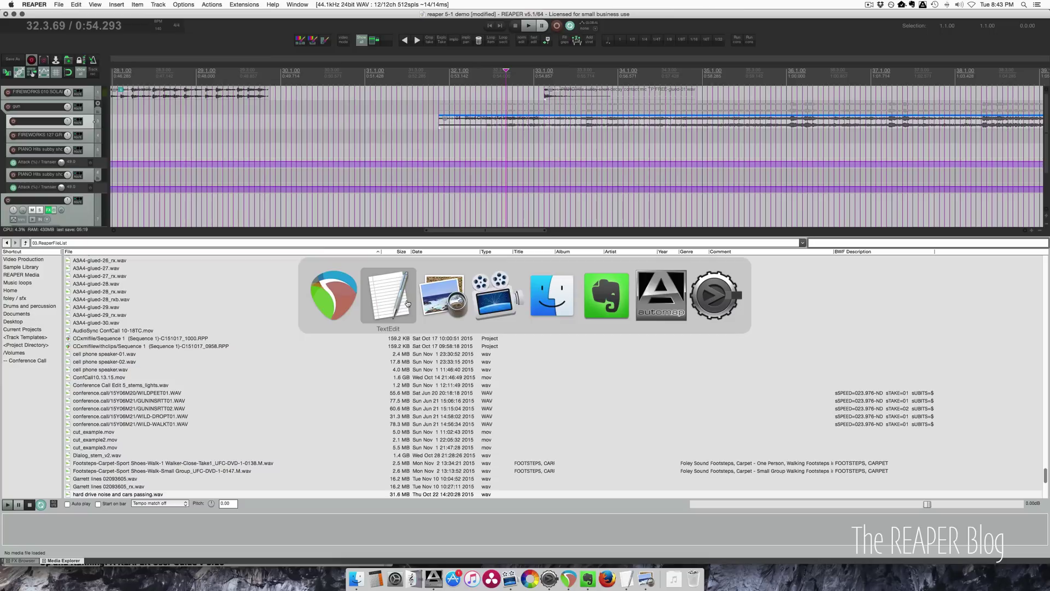
{"action": "key", "text": "Escape"}
Open the FX chain of the FIREWORKS 010 track and set ReaEQ's low shelf band to -inf gain at about 296.8 Hz
{"action": "left_click", "coordinate": [542, 146]}
{"action": "left_click", "coordinate": [543, 142]}
{"action": "key", "text": "shift+f"}
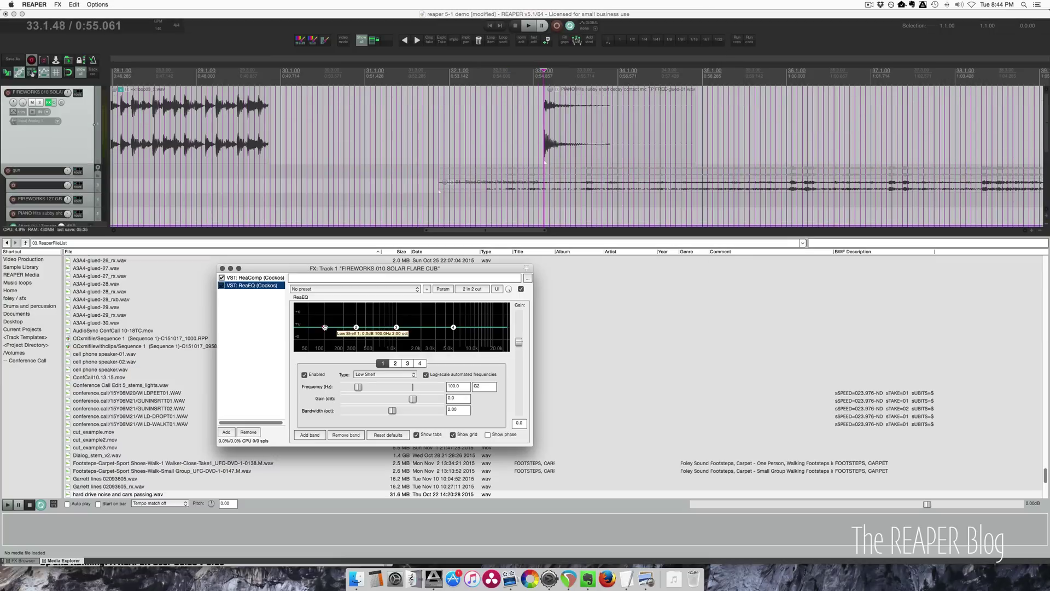
{"action": "left_click_drag", "start_coordinate": [325, 327], "coordinate": [320, 350]}
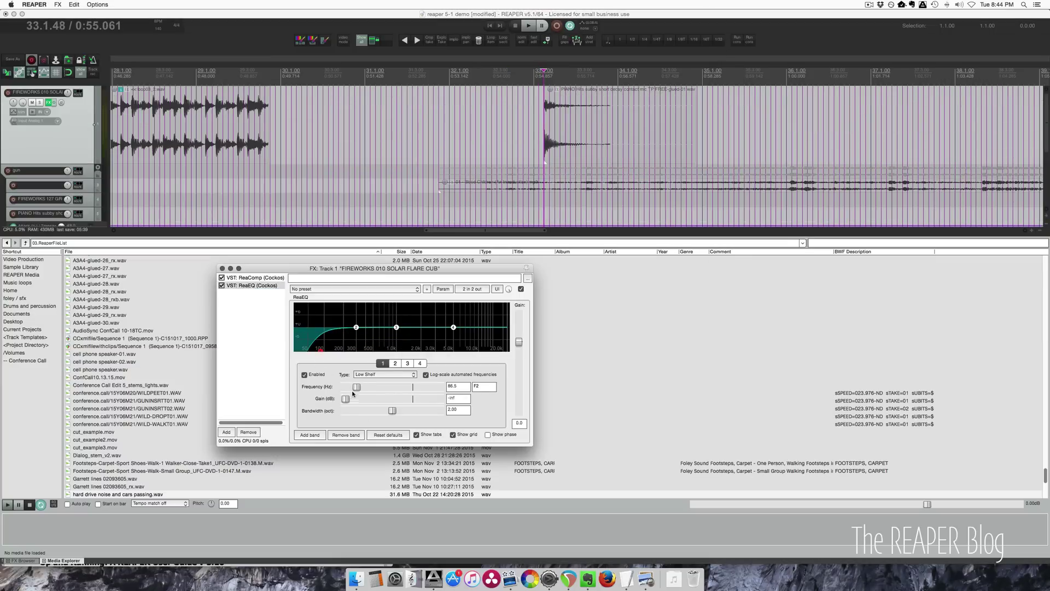
{"action": "left_click_drag", "start_coordinate": [356, 388], "coordinate": [372, 390]}
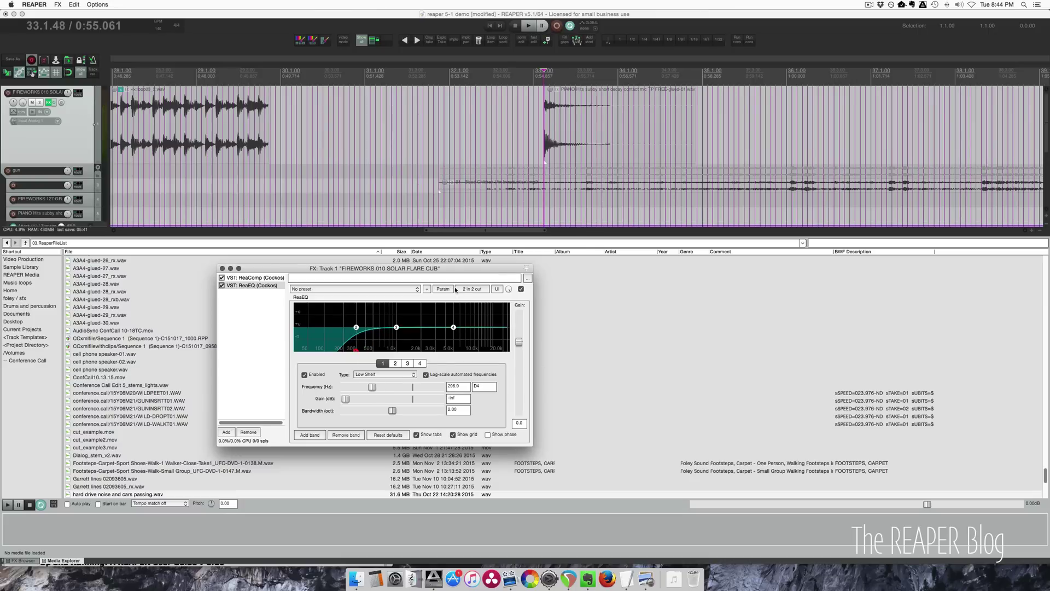
Enable LFO parameter modulation on ReaEQ's low shelf frequency with phase reset set to Free-running (non-deterministic output)
{"action": "left_click", "coordinate": [443, 289]}
{"action": "left_click", "coordinate": [470, 323]}
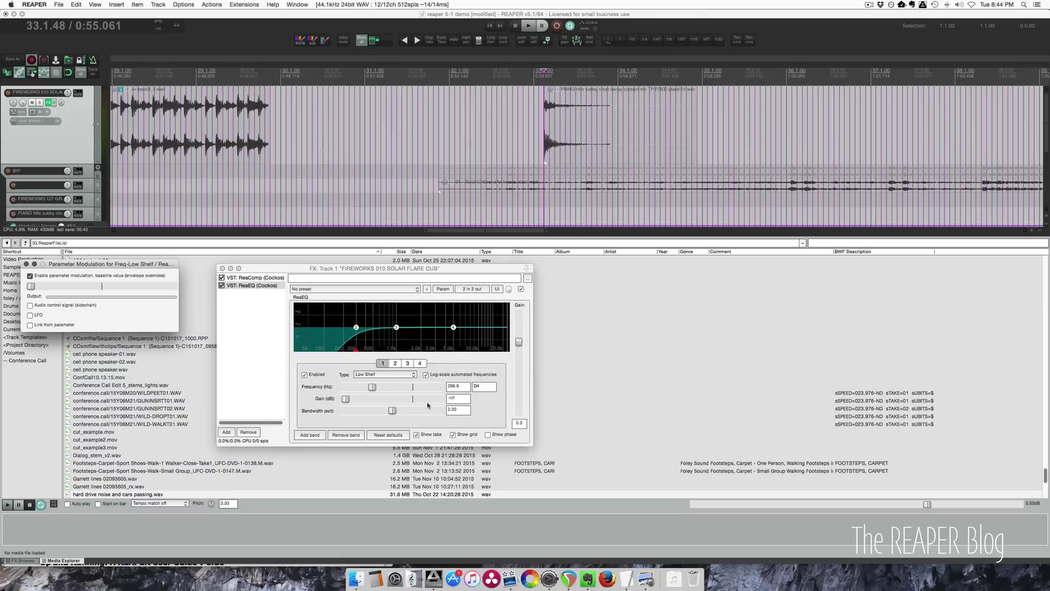
{"action": "left_click", "coordinate": [40, 316]}
{"action": "left_click", "coordinate": [82, 299]}
{"action": "left_click", "coordinate": [78, 305]}
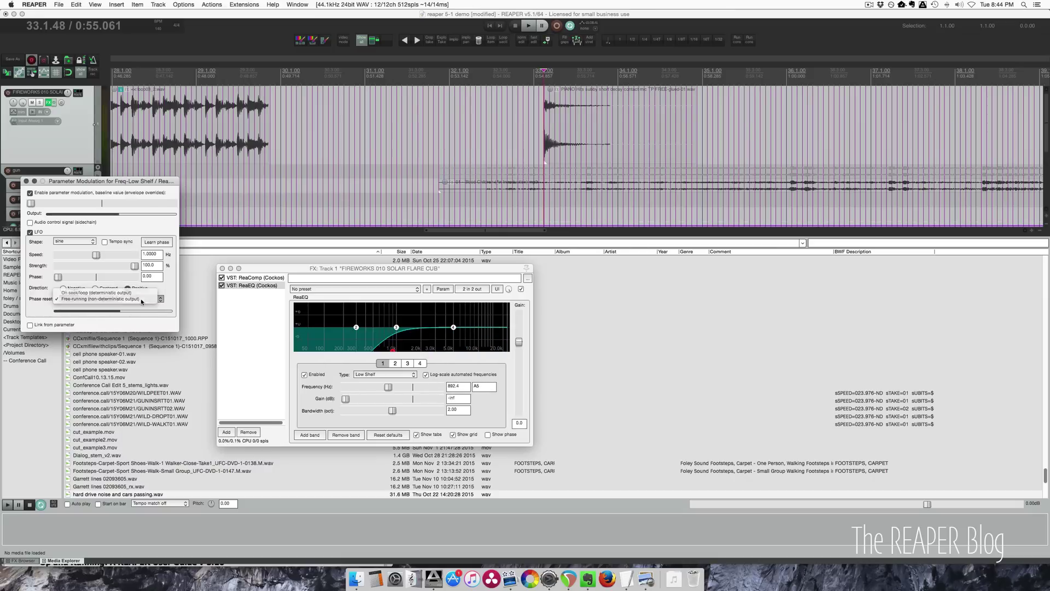
Set the modulation LFO speed to 0.2222 Hz, strength to 63.6% and phase reset to On seek/loop (deterministic output)
{"action": "left_click_drag", "start_coordinate": [134, 265], "coordinate": [66, 255]}
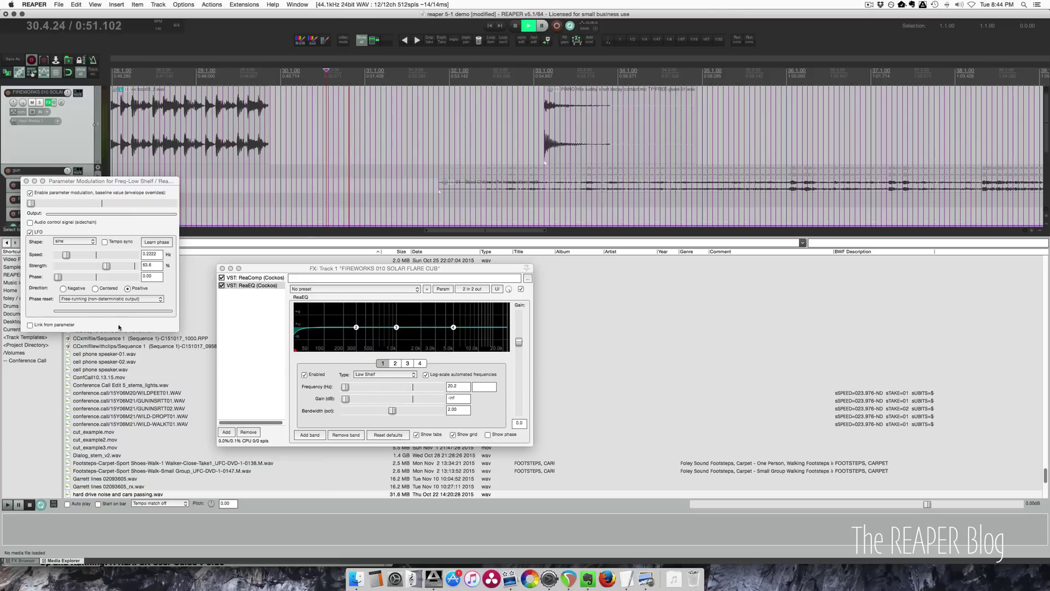
{"action": "left_click", "coordinate": [112, 298]}
{"action": "left_click", "coordinate": [114, 293]}
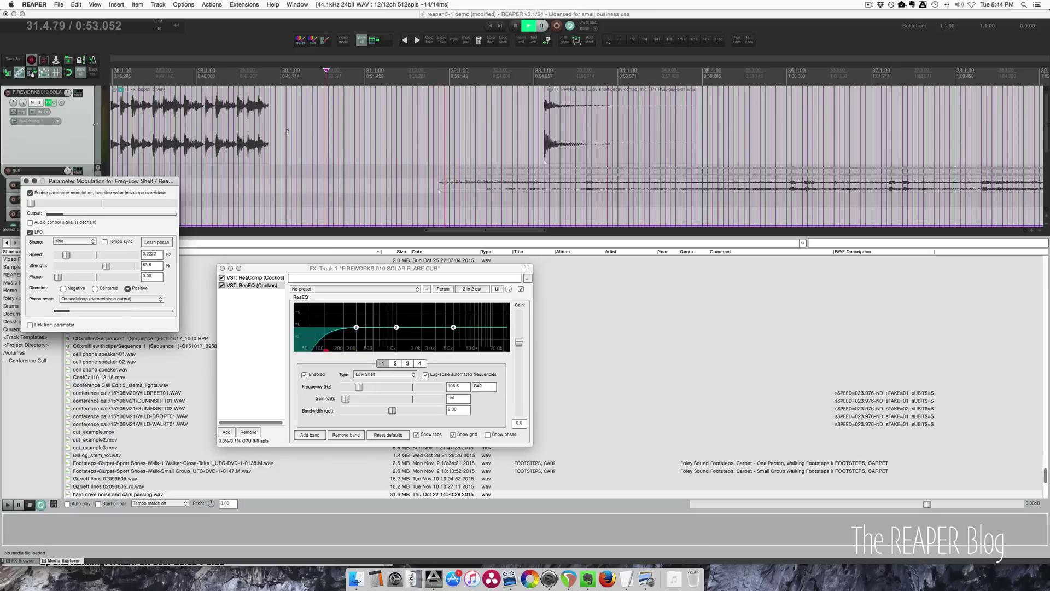
Stop playback and reposition the edit cursor at several points around bar 30 to check the LFO's phase reset
{"action": "left_click", "coordinate": [322, 114]}
{"action": "key", "text": "space"}
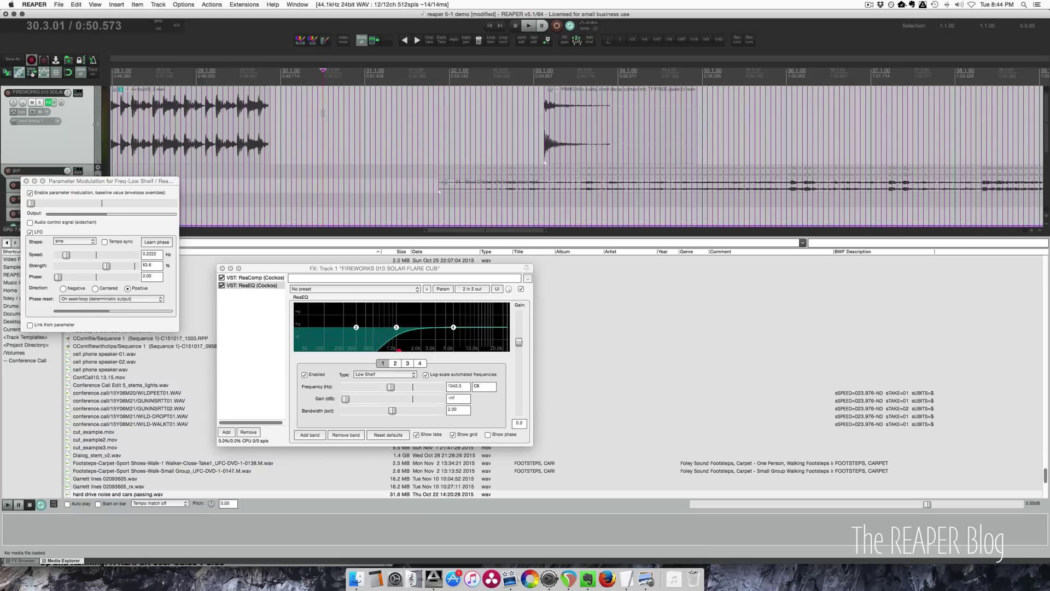
{"action": "left_click", "coordinate": [365, 88]}
{"action": "left_click", "coordinate": [347, 79]}
{"action": "left_click", "coordinate": [310, 77]}
{"action": "left_click", "coordinate": [281, 77]}
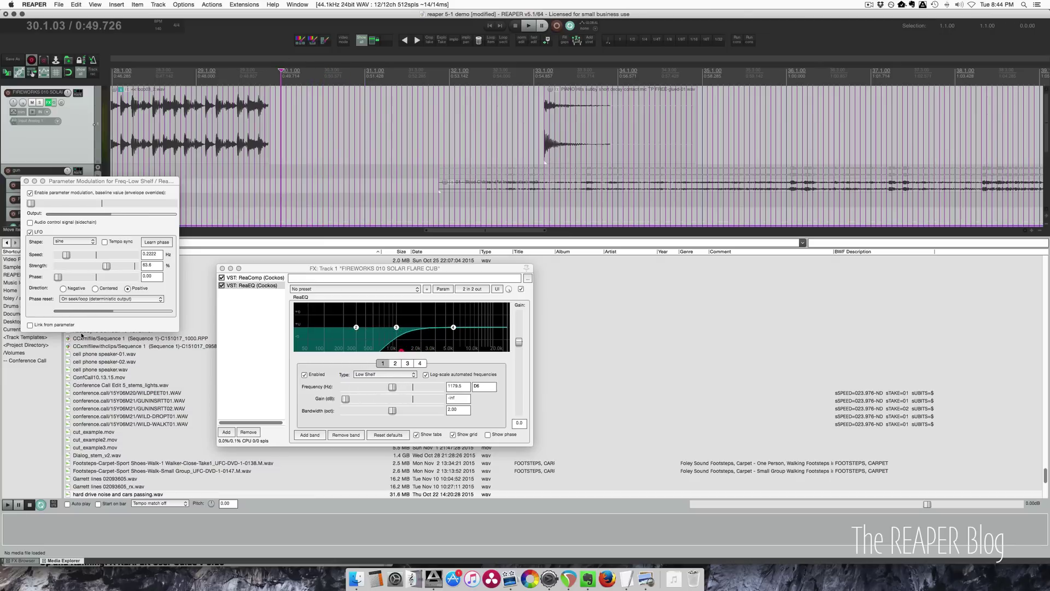
Set the LFO phase reset to Free-running (non-deterministic output) and close the parameter modulation window
{"action": "left_click", "coordinate": [102, 299]}
{"action": "left_click", "coordinate": [102, 305]}
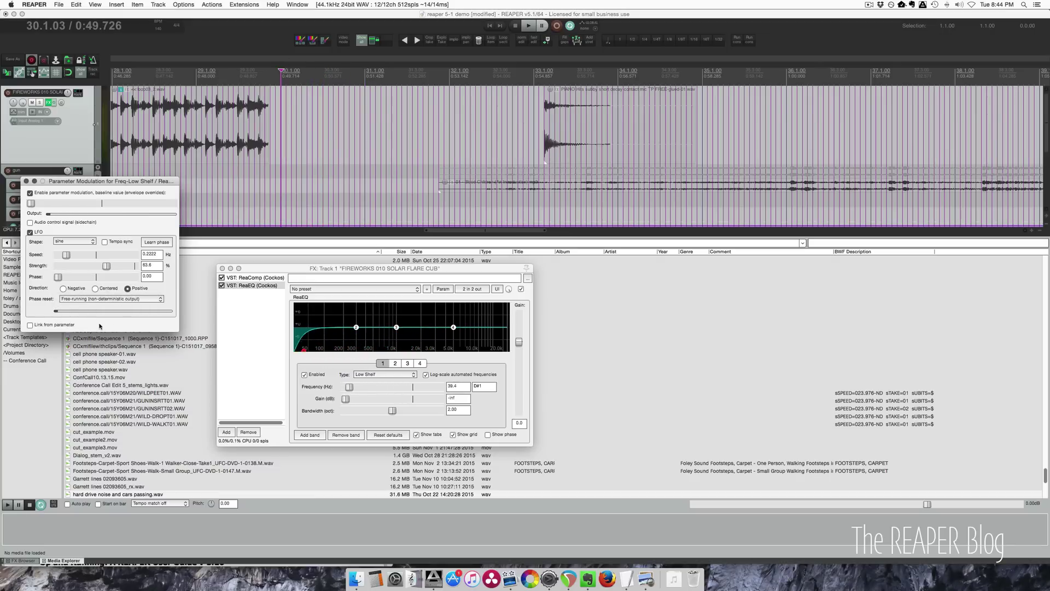
{"action": "left_click", "coordinate": [26, 182]}
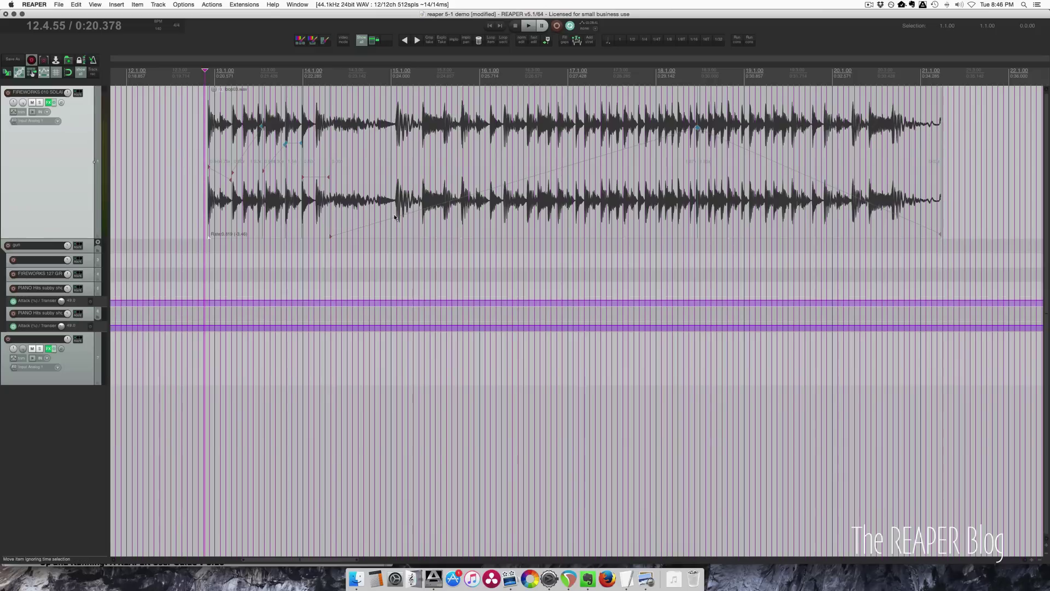
Enable Preserve pitch when changing rate for the loop03.wav item and audition the item from before bar 13
{"action": "double_click", "coordinate": [364, 155]}
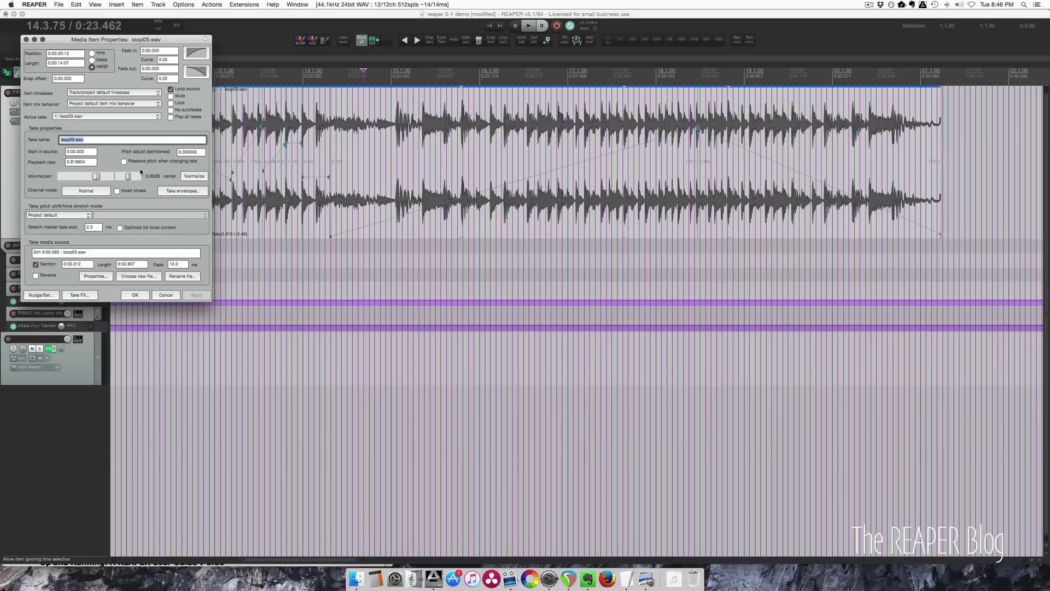
{"action": "left_click", "coordinate": [146, 162]}
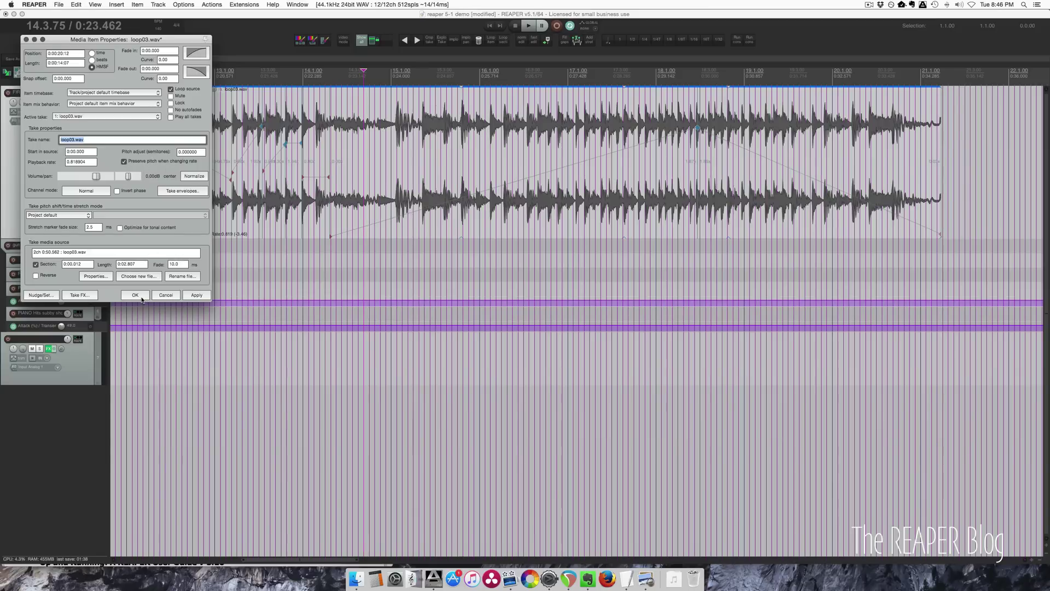
{"action": "left_click", "coordinate": [135, 295]}
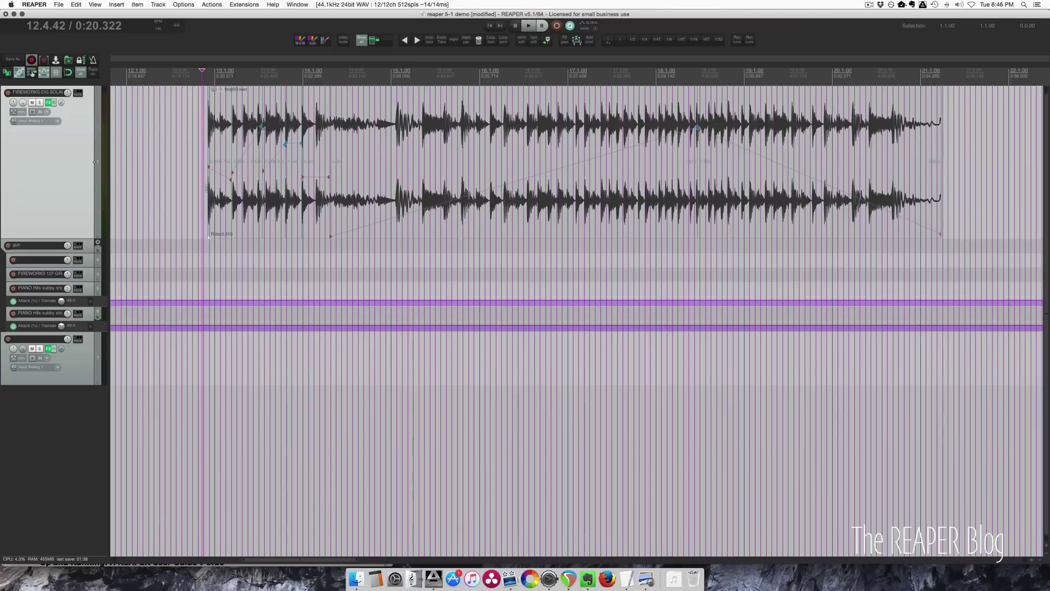
{"action": "key", "text": "space"}
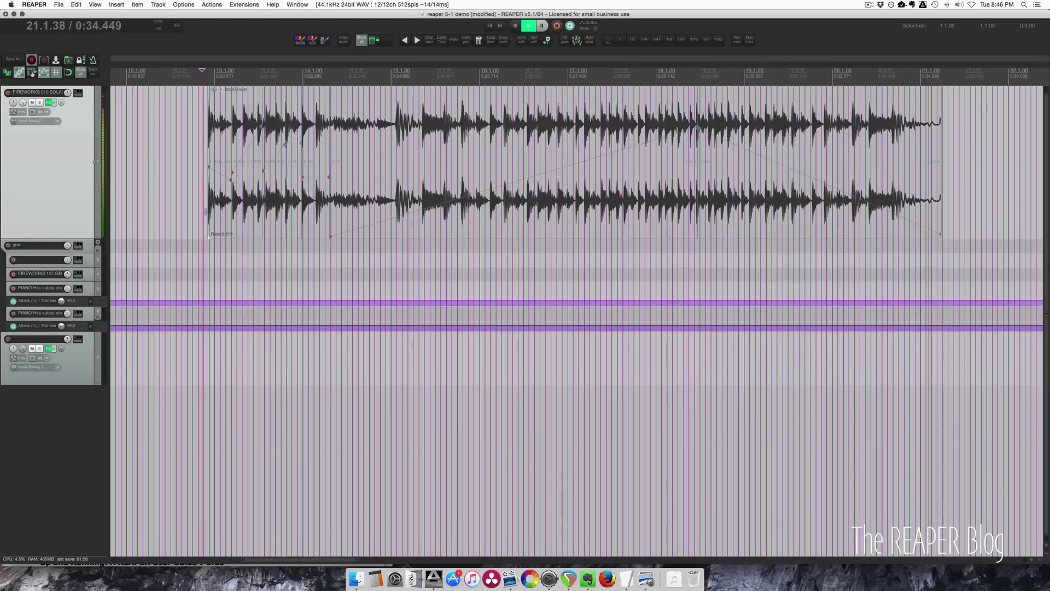
{"action": "key", "text": "space"}
Disable Preserve pitch when changing rate for the loop03.wav item and audition it from just before its start
{"action": "left_click", "coordinate": [376, 148]}
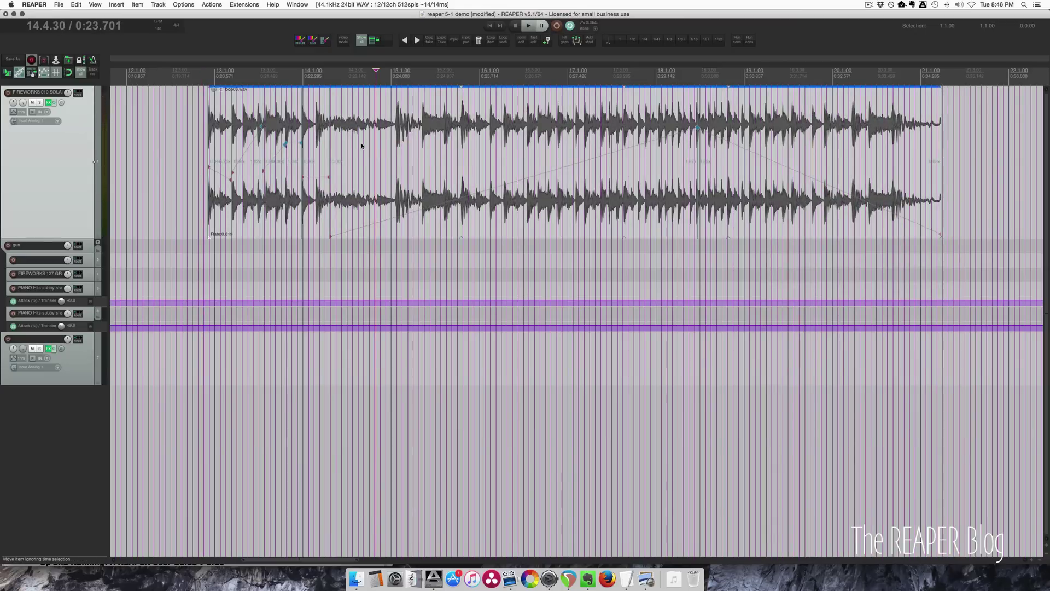
{"action": "double_click", "coordinate": [359, 147]}
{"action": "left_click", "coordinate": [124, 161]}
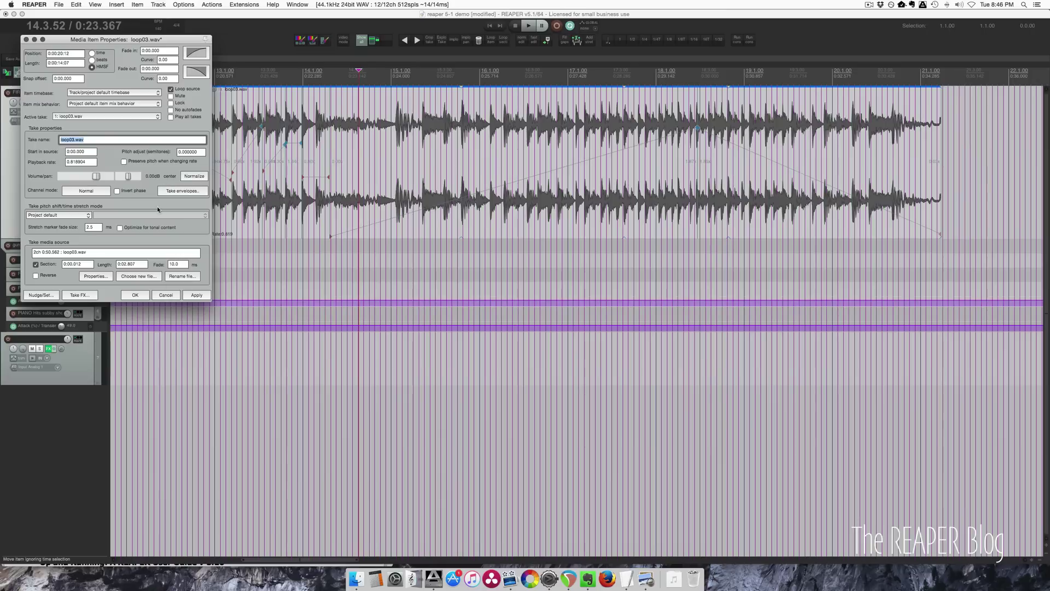
{"action": "left_click", "coordinate": [191, 295]}
{"action": "key", "text": "Escape"}
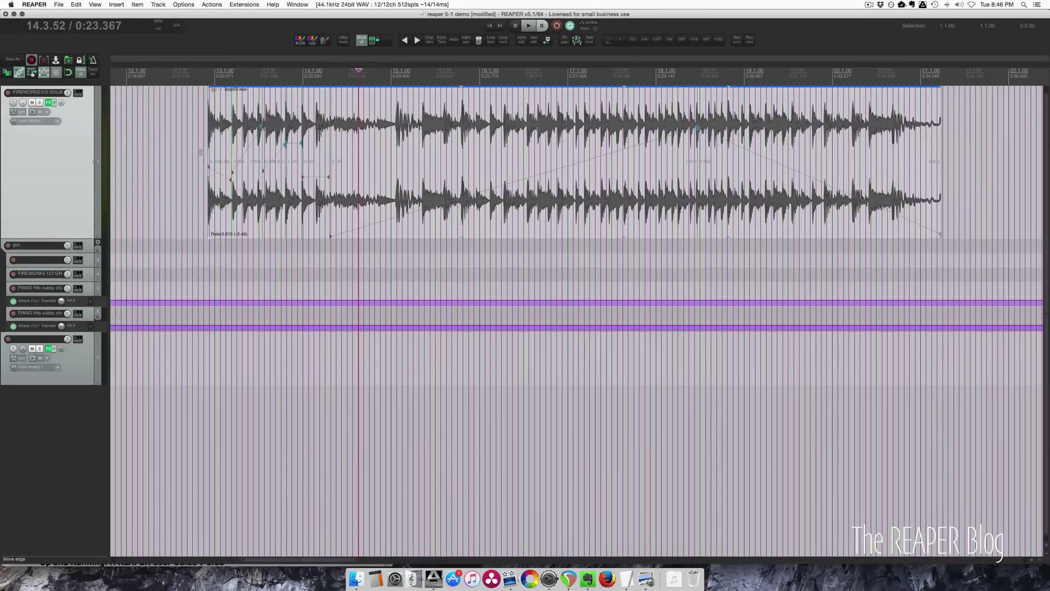
{"action": "left_click", "coordinate": [200, 151]}
{"action": "key", "text": "space"}
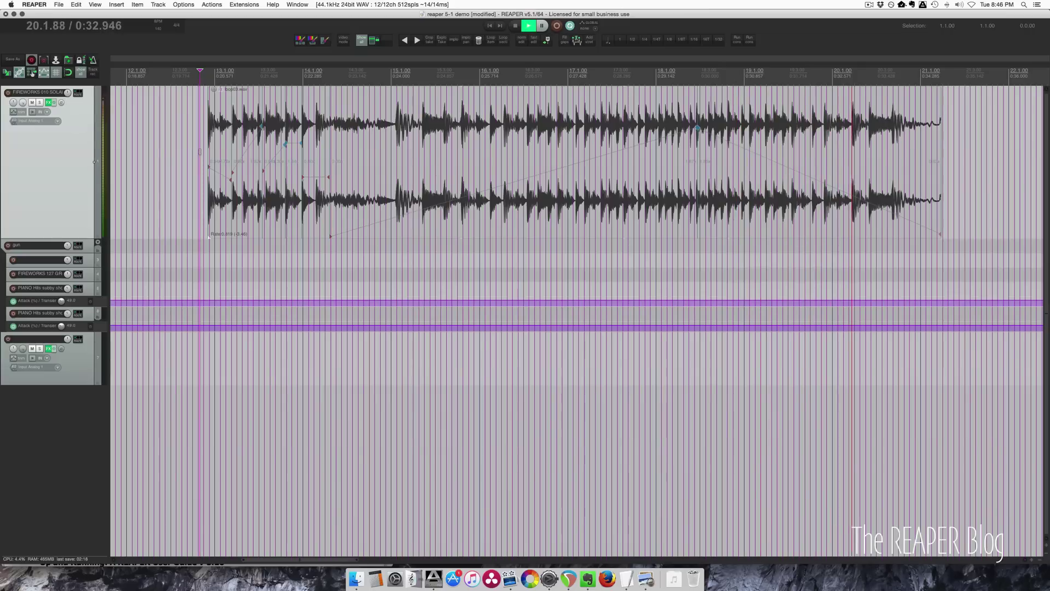
{"action": "key", "text": "space"}
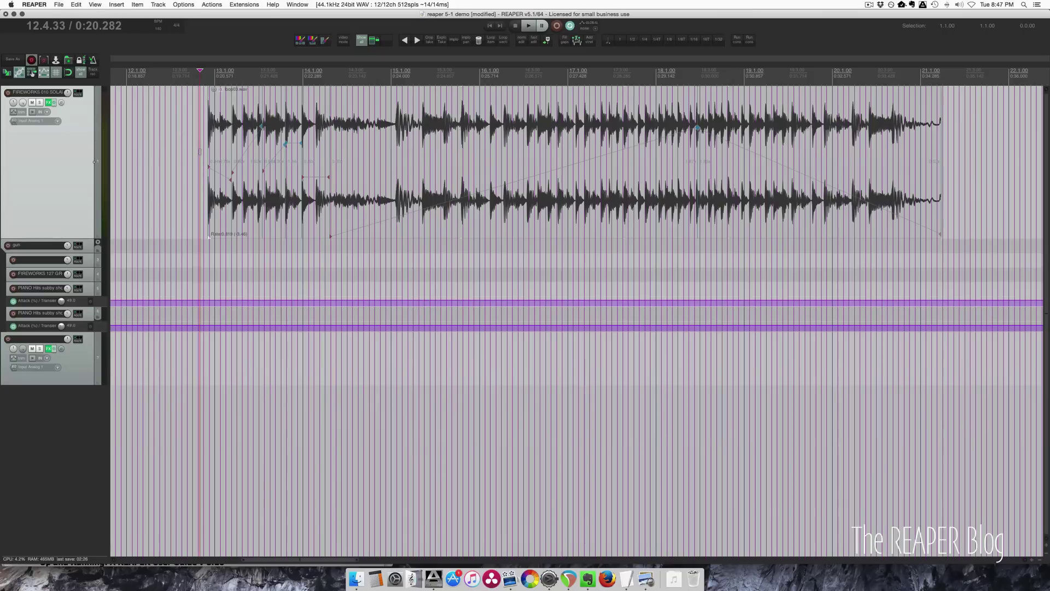
Remove all stretch markers from the loop03.wav item
{"action": "left_click", "coordinate": [370, 210]}
{"action": "right_click", "coordinate": [395, 149]}
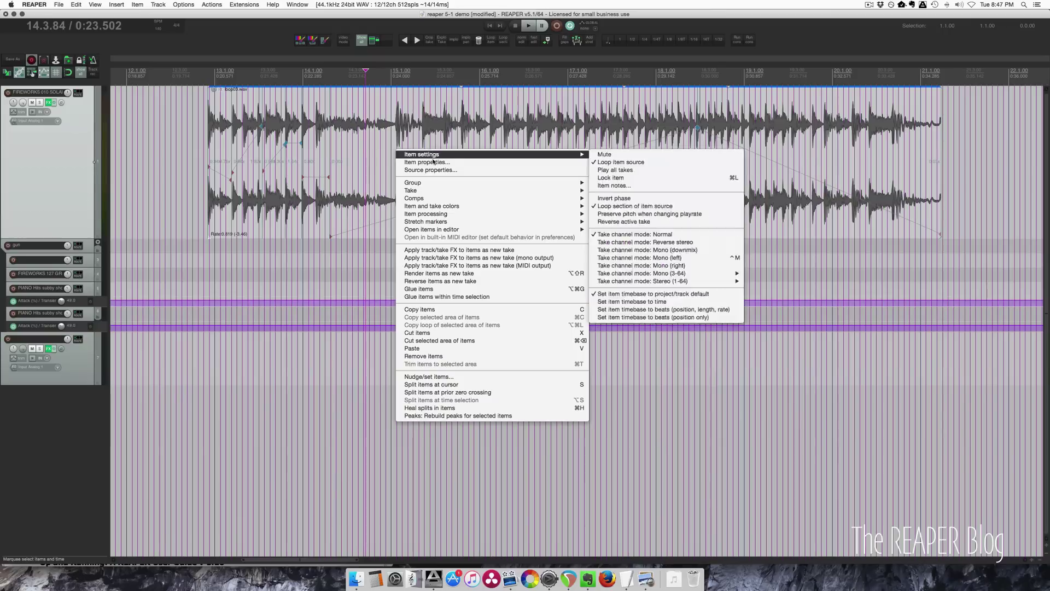
{"action": "mouse_move", "coordinate": [431, 225]}
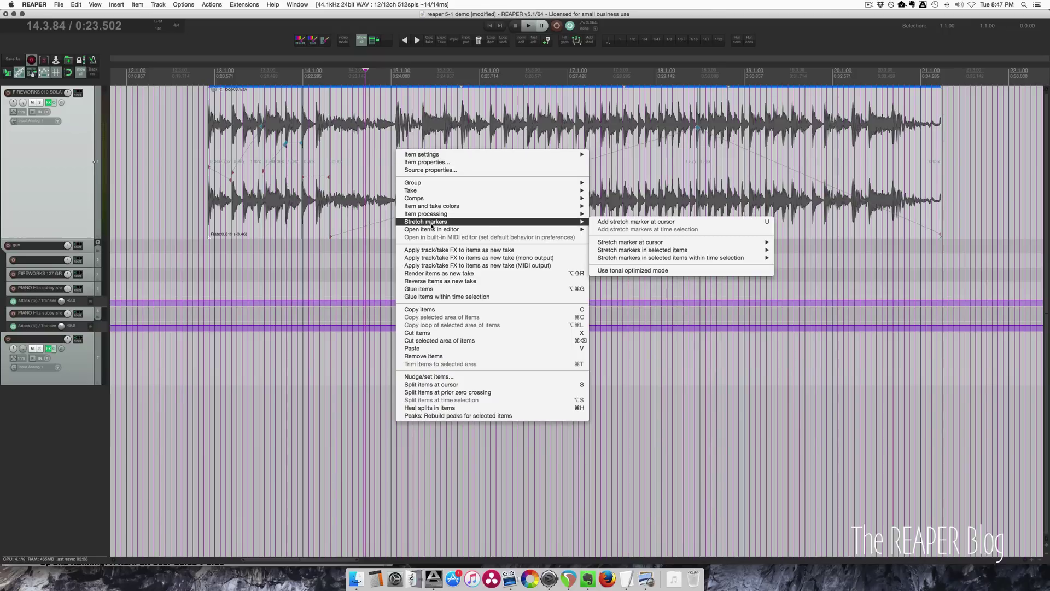
{"action": "mouse_move", "coordinate": [706, 253]}
{"action": "left_click", "coordinate": [804, 258]}
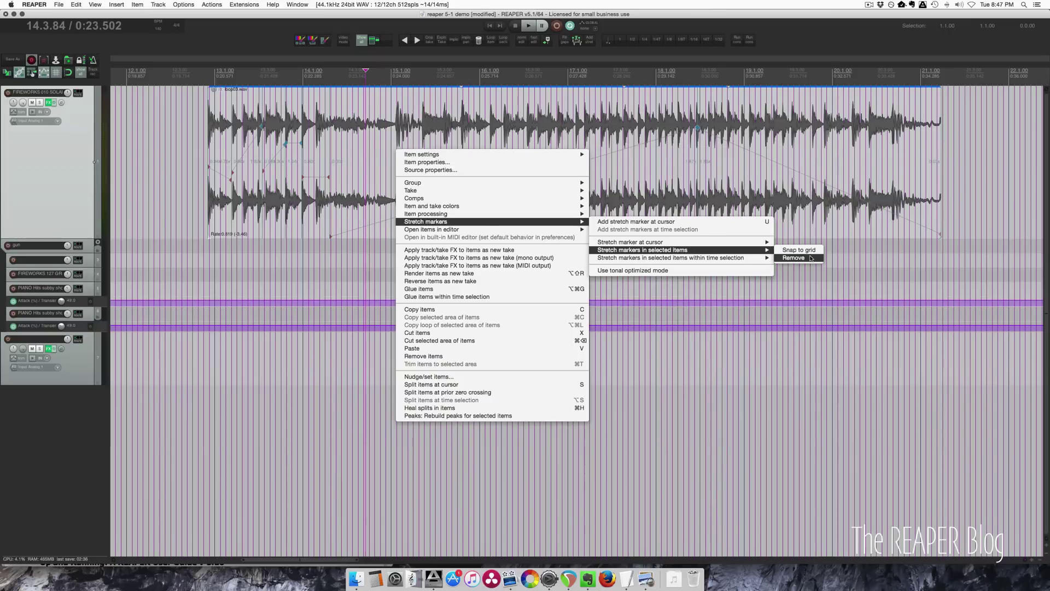
{"action": "left_click", "coordinate": [338, 184]}
{"action": "left_click", "coordinate": [259, 213]}
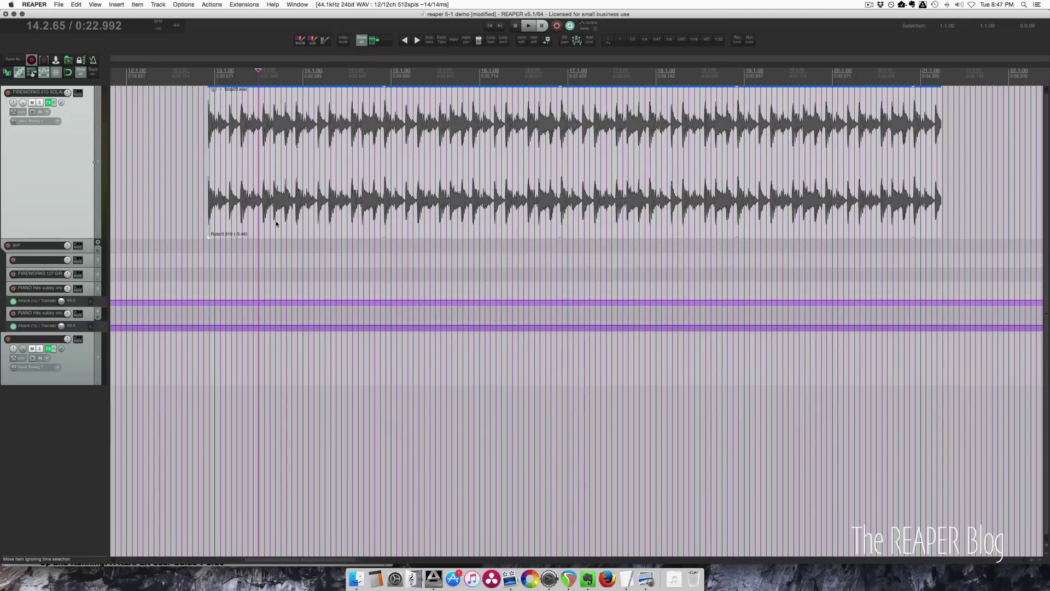
Add four stretch markers on hits between bar 13 and shortly after bar 14 of the loop03.wav item
{"action": "scroll", "coordinate": [288, 211], "scroll_direction": "up", "scroll_amount": 3}
{"action": "scroll", "coordinate": [290, 210], "scroll_direction": "right", "scroll_amount": 3}
{"action": "left_click_drag", "start_coordinate": [311, 198], "coordinate": [334, 197]}
{"action": "left_click", "coordinate": [382, 214]}
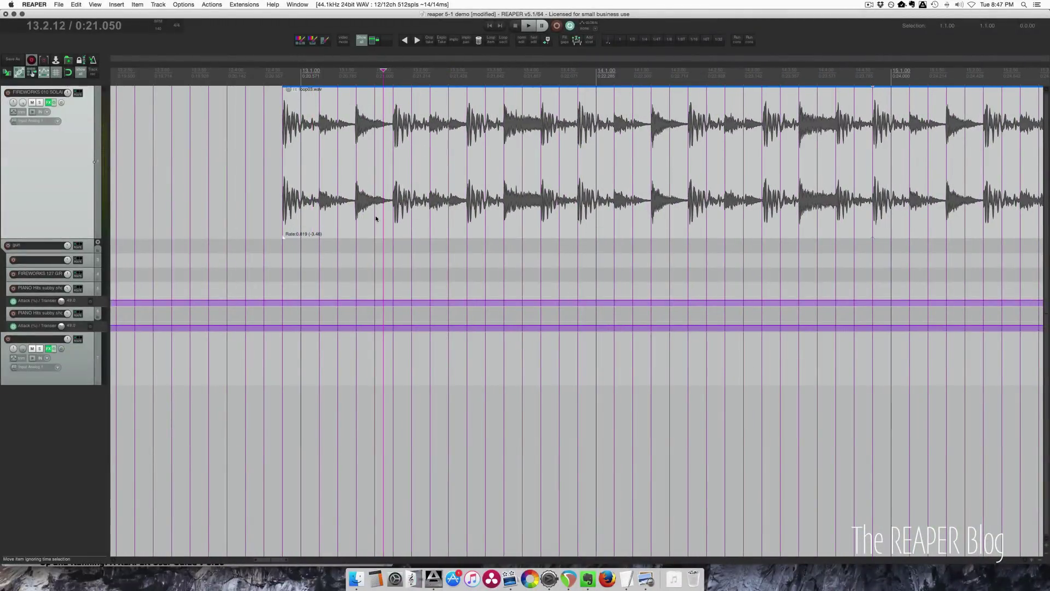
{"action": "left_click", "coordinate": [354, 216]}
{"action": "key", "text": "shift+w"}
{"action": "key", "text": "shift+w"}
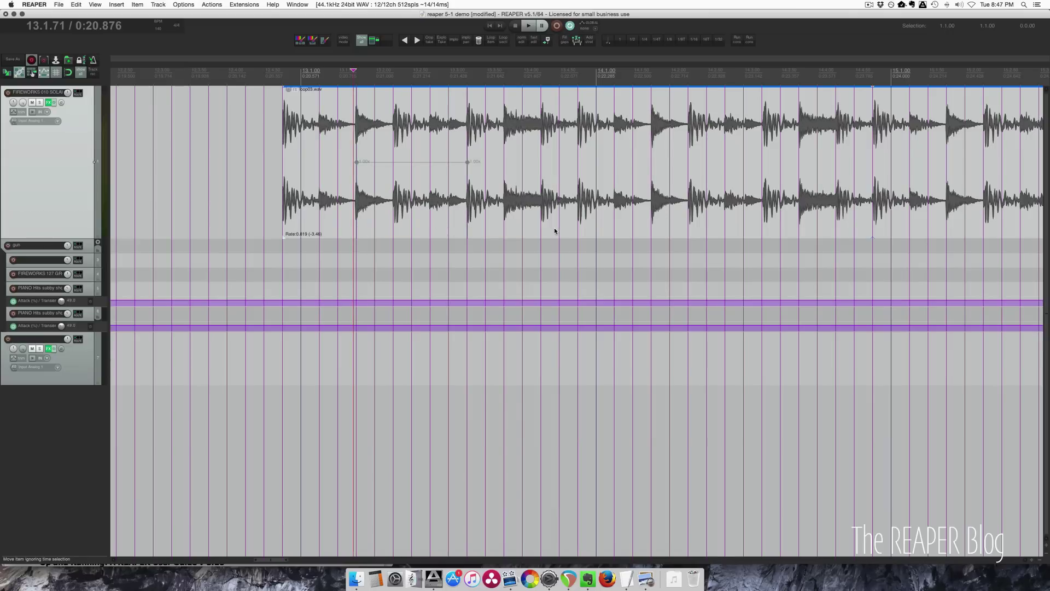
{"action": "key", "text": "shift+w"}
{"action": "key", "text": "shift+w"}
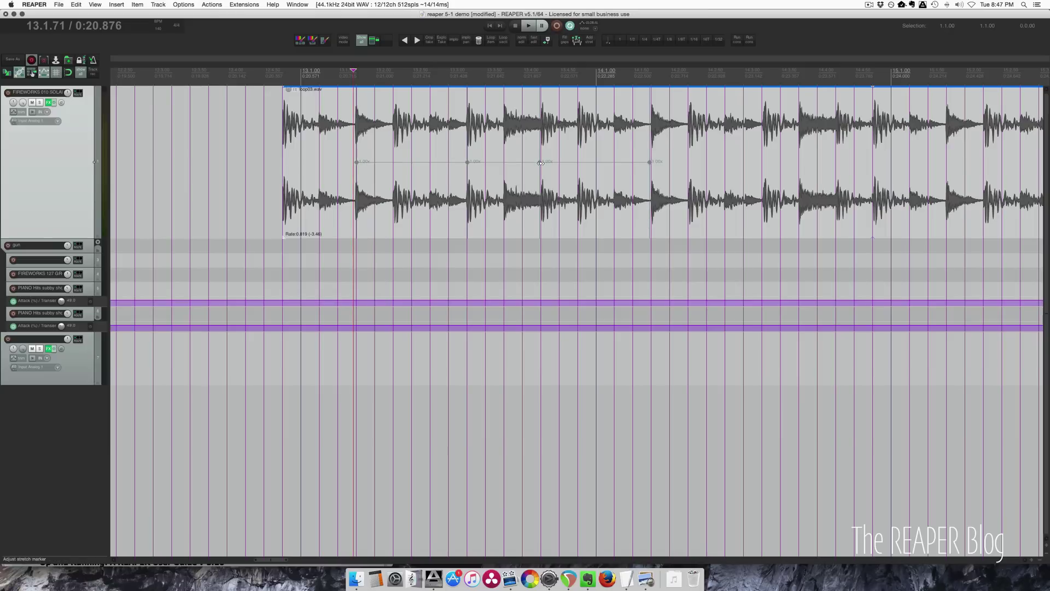
Move the second stretch marker earlier, slope the rate between the first two markers, and shift the first marker slightly earlier
{"action": "left_click_drag", "start_coordinate": [466, 162], "coordinate": [449, 162]}
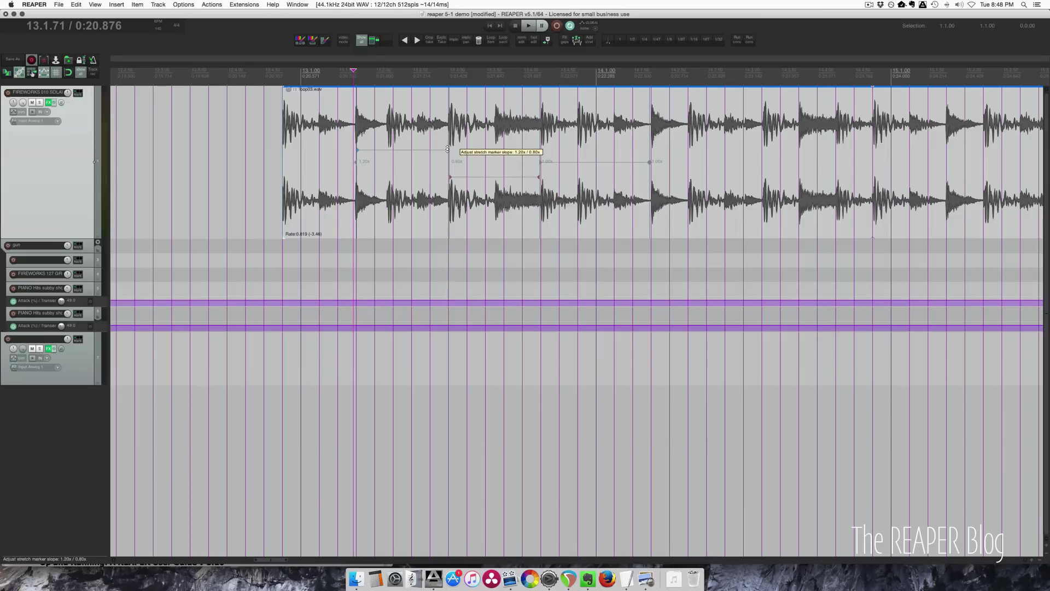
{"action": "mouse_move", "coordinate": [447, 149]}
{"action": "left_mouse_down"}
{"action": "mouse_move", "coordinate": [442, 201]}
{"action": "mouse_move", "coordinate": [434, 103]}
{"action": "mouse_move", "coordinate": [429, 216]}
{"action": "mouse_move", "coordinate": [421, 172]}
{"action": "mouse_move", "coordinate": [444, 156]}
{"action": "mouse_move", "coordinate": [443, 199]}
{"action": "mouse_move", "coordinate": [442, 86]}
{"action": "mouse_move", "coordinate": [440, 183]}
{"action": "left_mouse_up"}
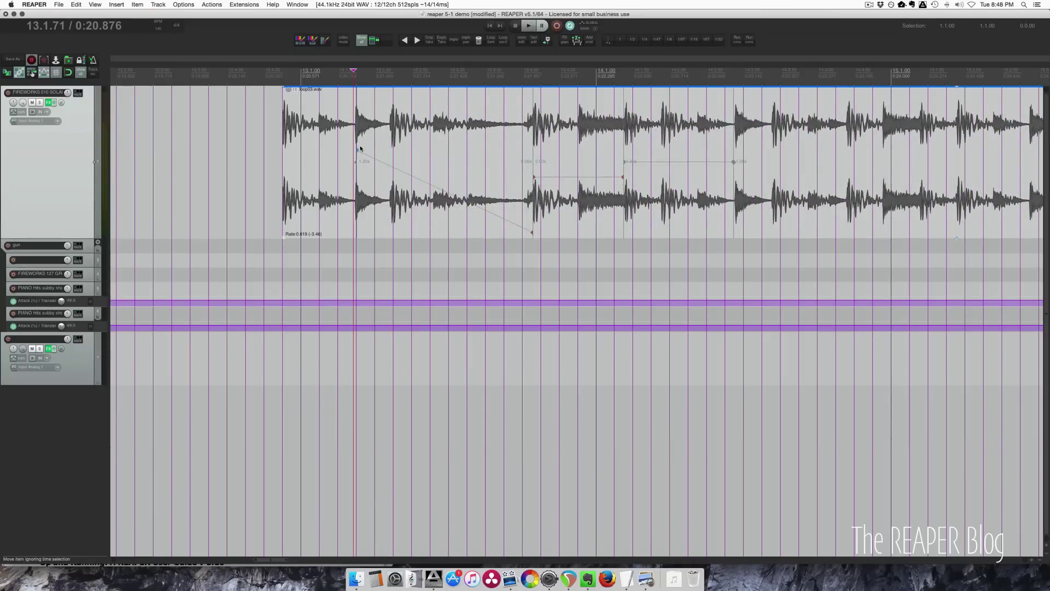
{"action": "left_click_drag", "start_coordinate": [356, 149], "coordinate": [346, 152]}
Open the Mouse Modifiers preferences and display the left drag behaviors for the Media item stretch marker rate context
{"action": "key", "text": "super+comma"}
{"action": "scroll", "coordinate": [289, 409], "scroll_direction": "down", "scroll_amount": 3}
{"action": "left_click", "coordinate": [276, 413]}
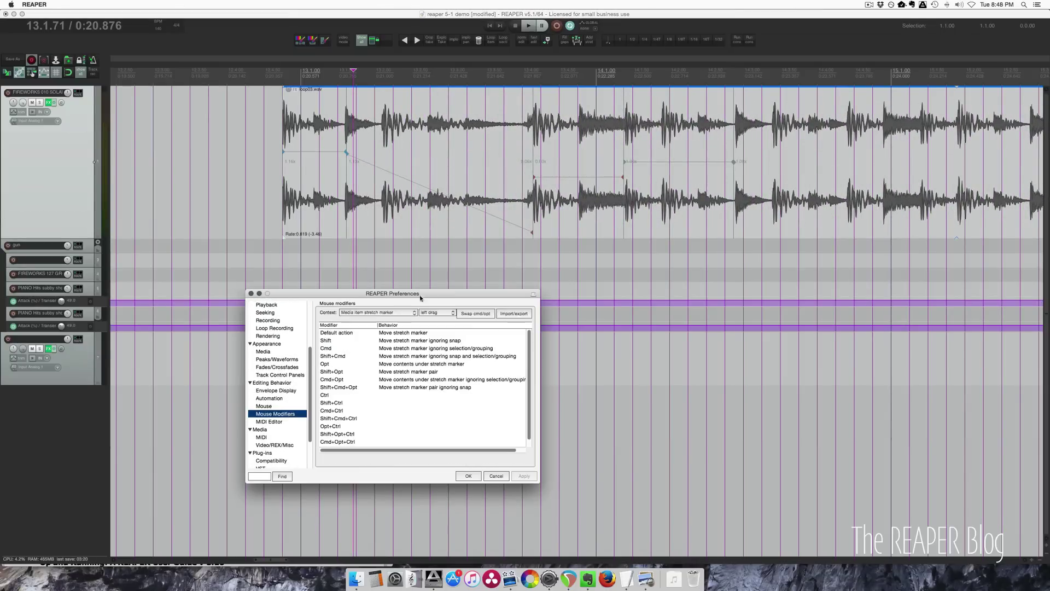
{"action": "left_click", "coordinate": [385, 316]}
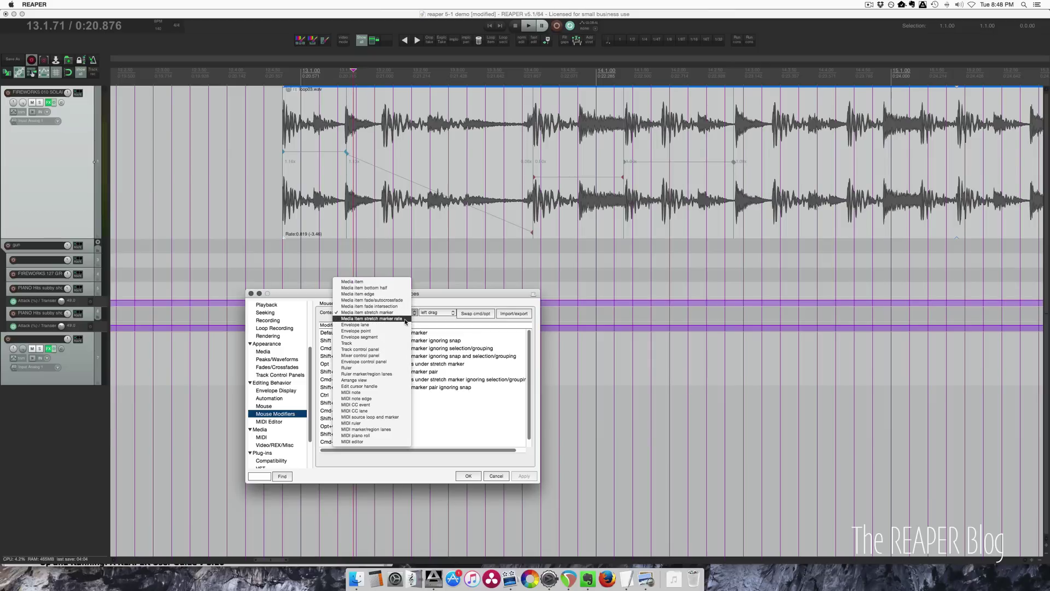
{"action": "left_click", "coordinate": [405, 318]}
{"action": "left_click", "coordinate": [438, 313]}
{"action": "left_click", "coordinate": [432, 327]}
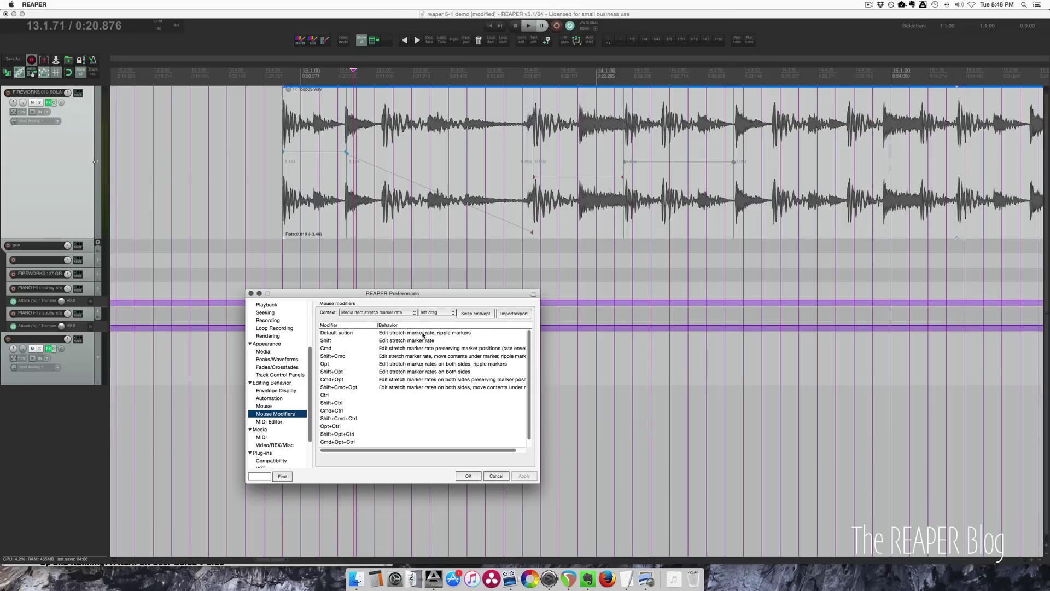
Move the first stretch marker slightly later and adjust the rate at its start
{"action": "mouse_move", "coordinate": [347, 164]}
{"action": "left_mouse_down"}
{"action": "mouse_move", "coordinate": [327, 204]}
{"action": "mouse_move", "coordinate": [362, 205]}
{"action": "left_mouse_up"}
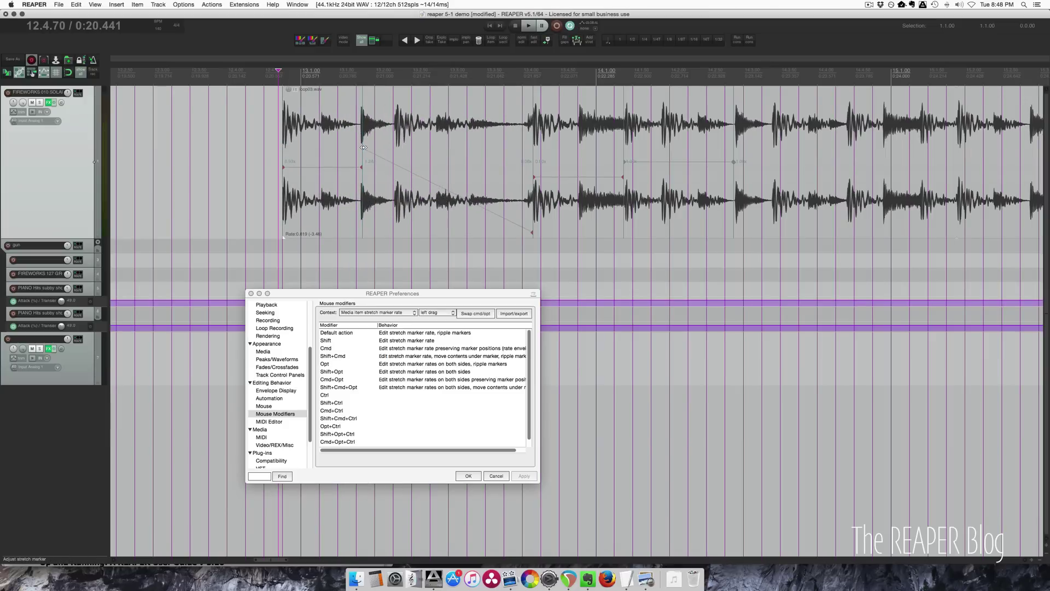
{"action": "left_click_drag", "start_coordinate": [366, 146], "coordinate": [366, 163]}
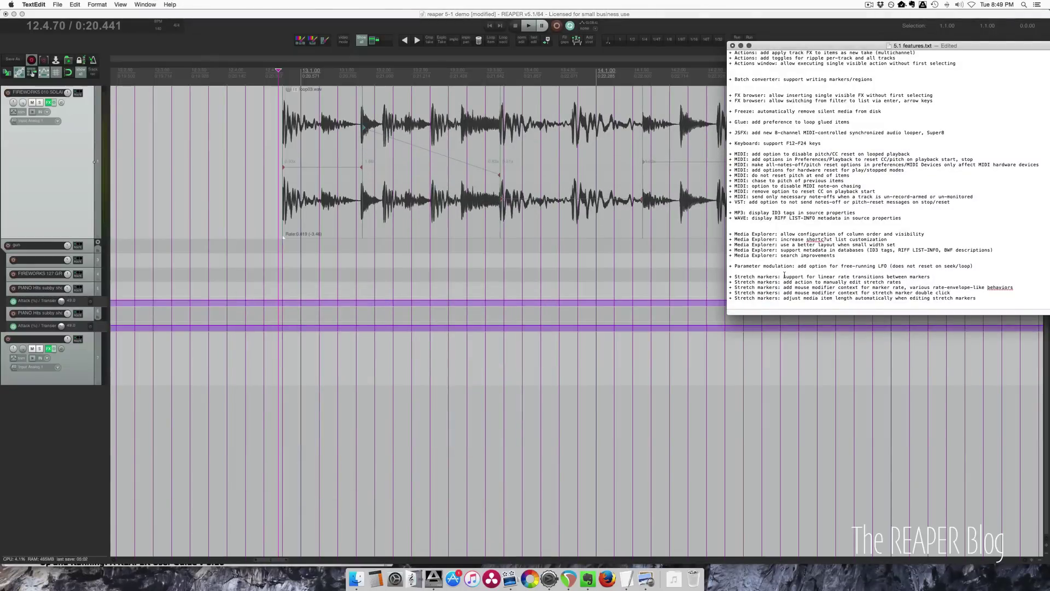
Highlight the manual stretch rate note in TextEdit, and view the first marker's Edit stretch marker rate dialog in REAPER without changing it
{"action": "left_click_drag", "start_coordinate": [784, 276], "coordinate": [877, 284]}
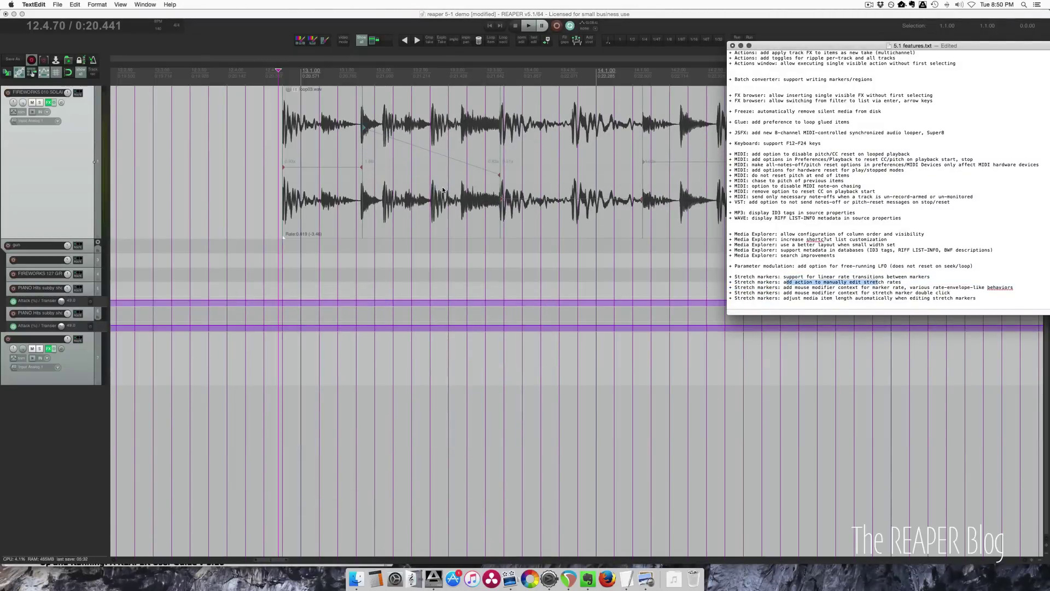
{"action": "left_click", "coordinate": [381, 179]}
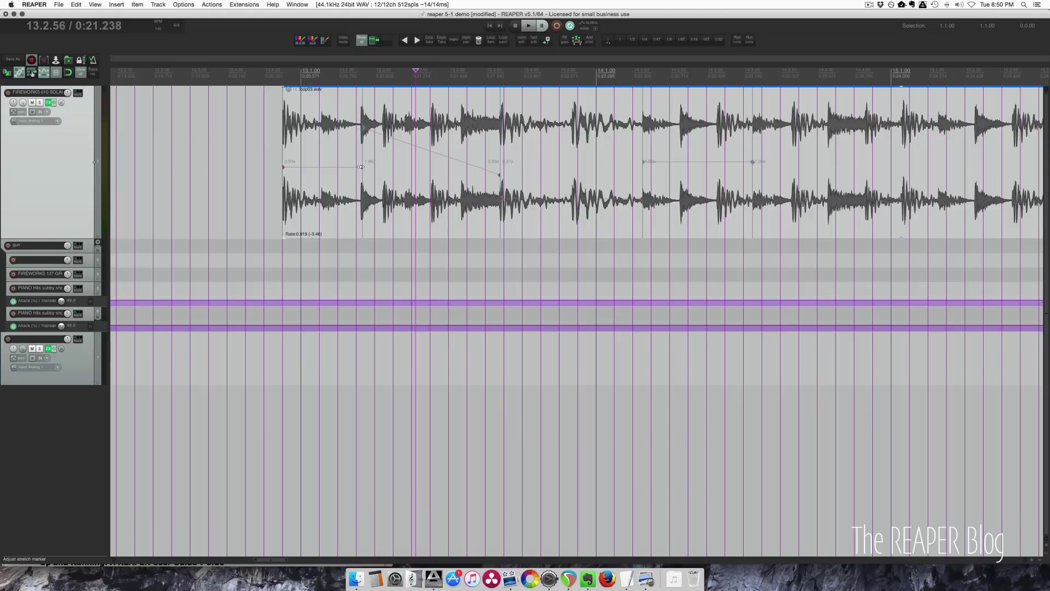
{"action": "double_click", "coordinate": [360, 166]}
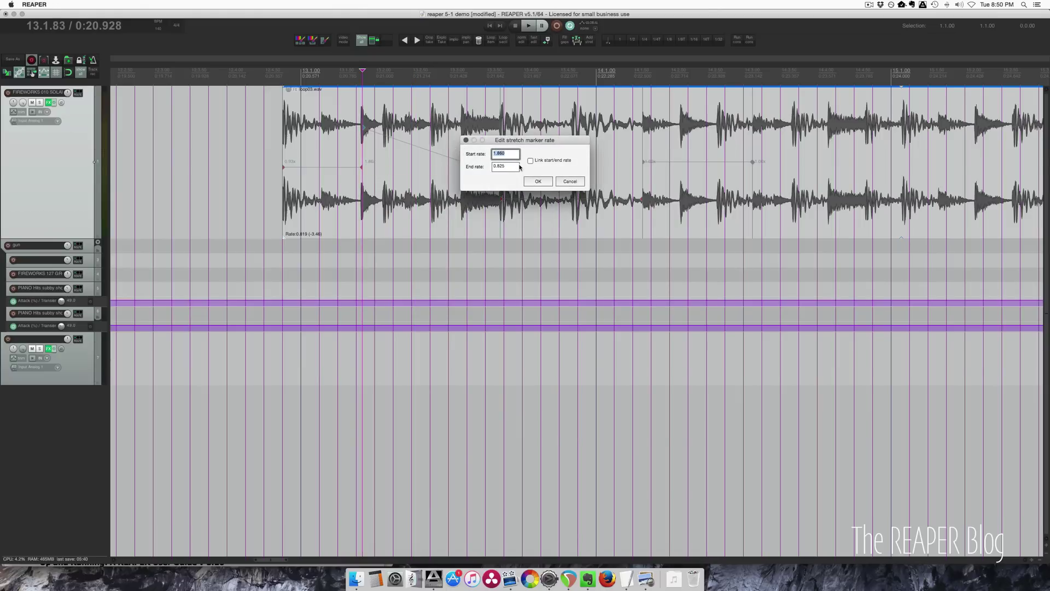
{"action": "left_click", "coordinate": [569, 182]}
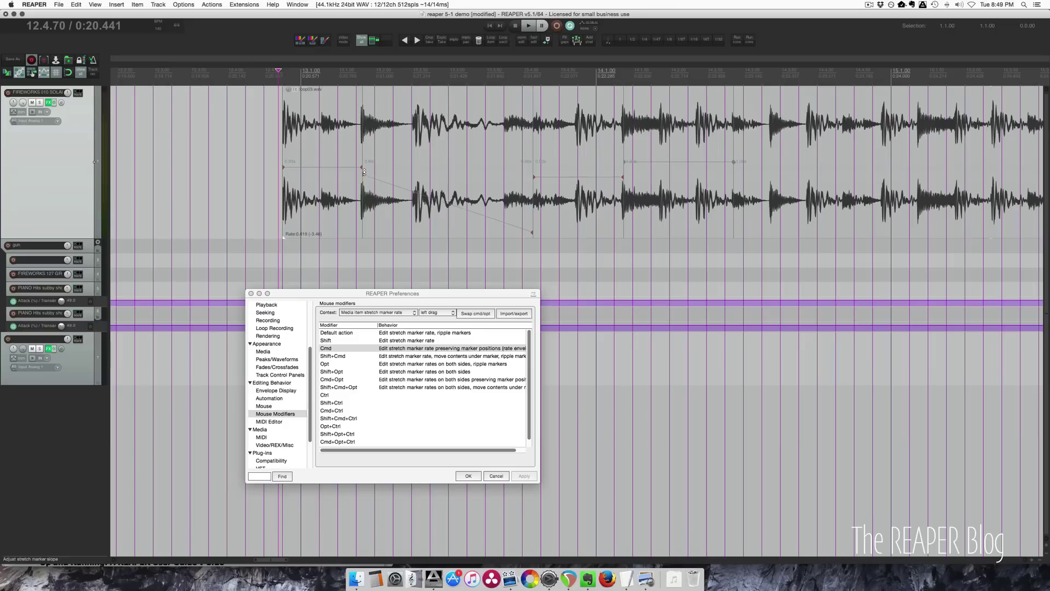
Raise the rate at the first stretch marker and move the second stretch marker earlier
{"action": "mouse_move", "coordinate": [363, 172]}
{"action": "left_mouse_down"}
{"action": "mouse_move", "coordinate": [363, 190]}
{"action": "mouse_move", "coordinate": [363, 110]}
{"action": "left_mouse_up"}
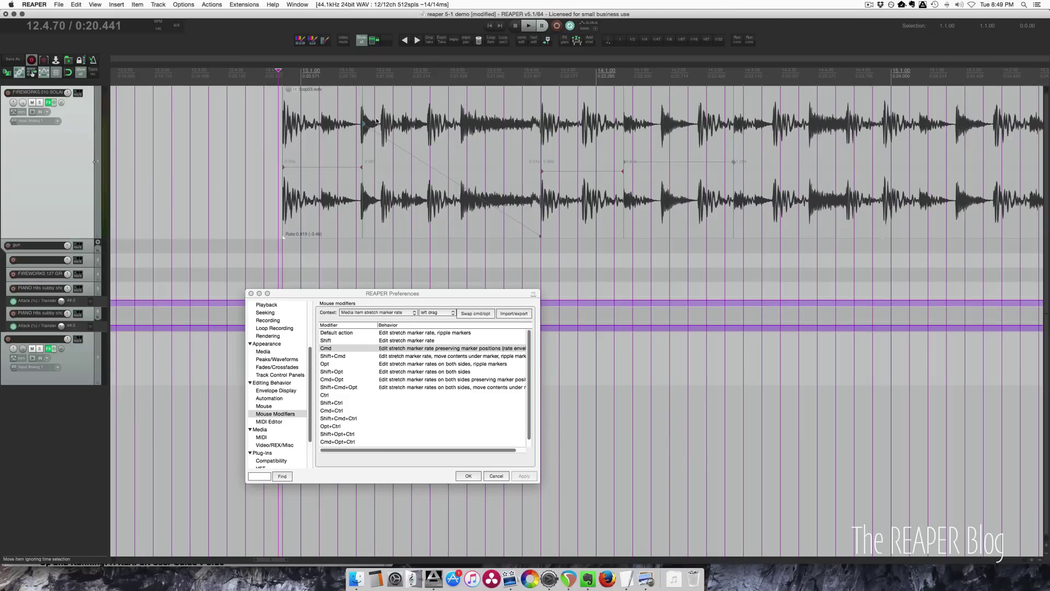
{"action": "mouse_move", "coordinate": [365, 128]}
{"action": "left_mouse_down"}
{"action": "mouse_move", "coordinate": [365, 165]}
{"action": "mouse_move", "coordinate": [365, 134]}
{"action": "left_mouse_up"}
{"action": "mouse_move", "coordinate": [560, 171]}
{"action": "left_mouse_down"}
{"action": "mouse_move", "coordinate": [454, 169]}
{"action": "mouse_move", "coordinate": [524, 170]}
{"action": "mouse_move", "coordinate": [500, 170]}
{"action": "left_mouse_up"}
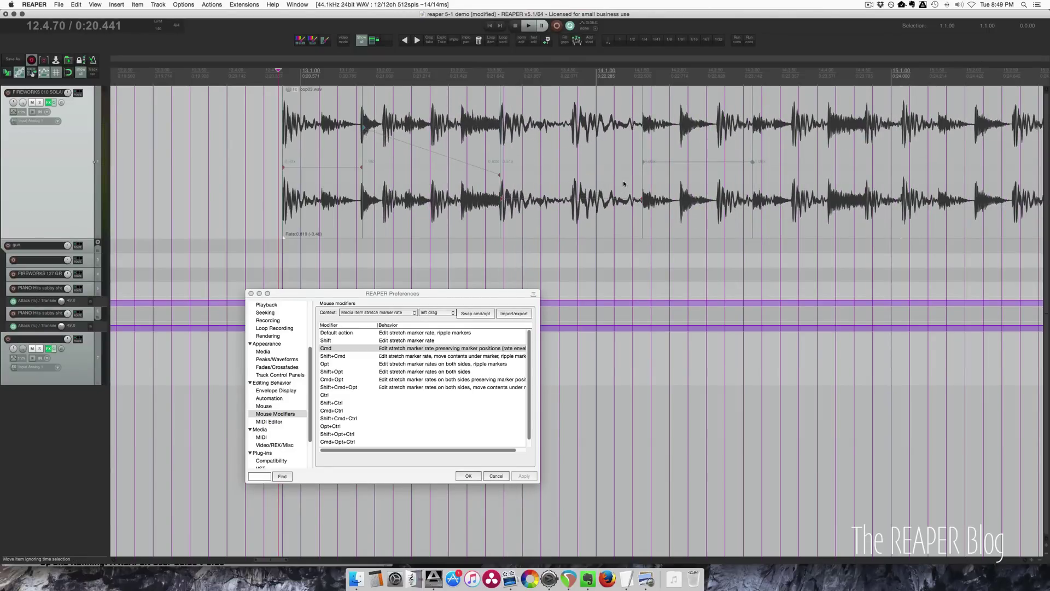